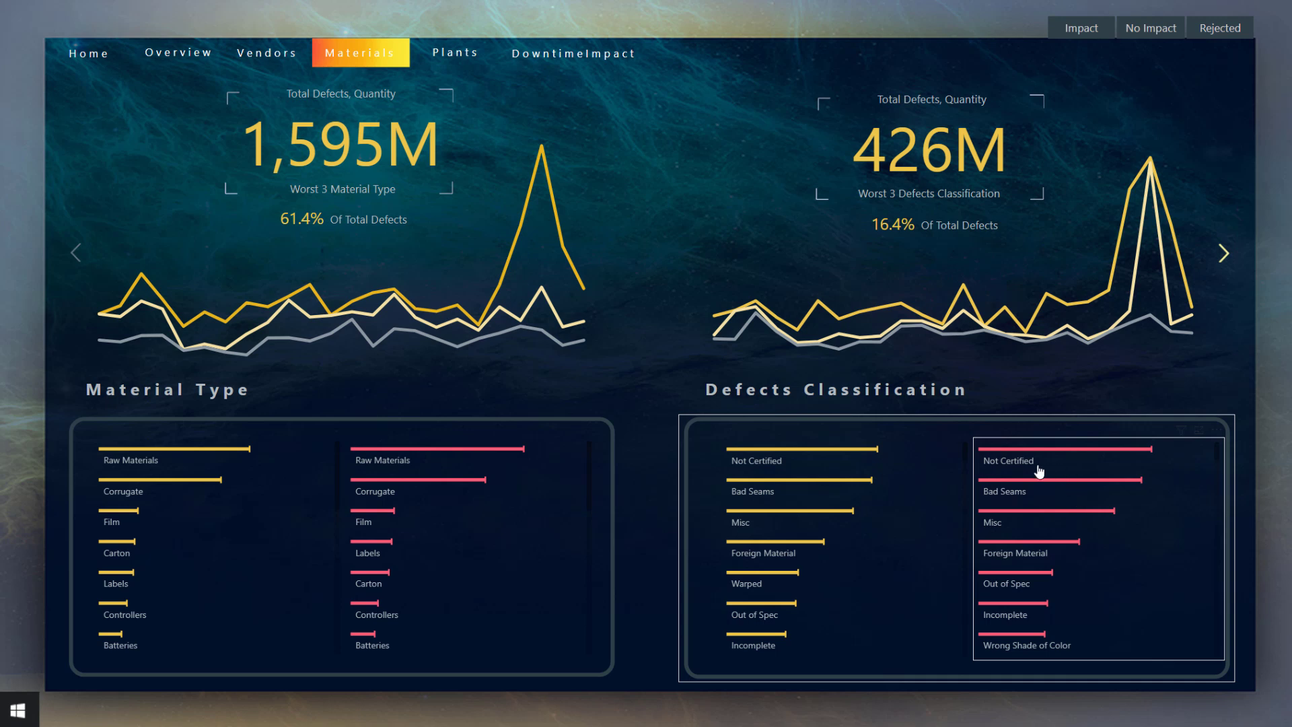
Step: Get ready to leave the Materials page for Page 1
{"action": "mouse_move", "coordinate": [1002, 471]}
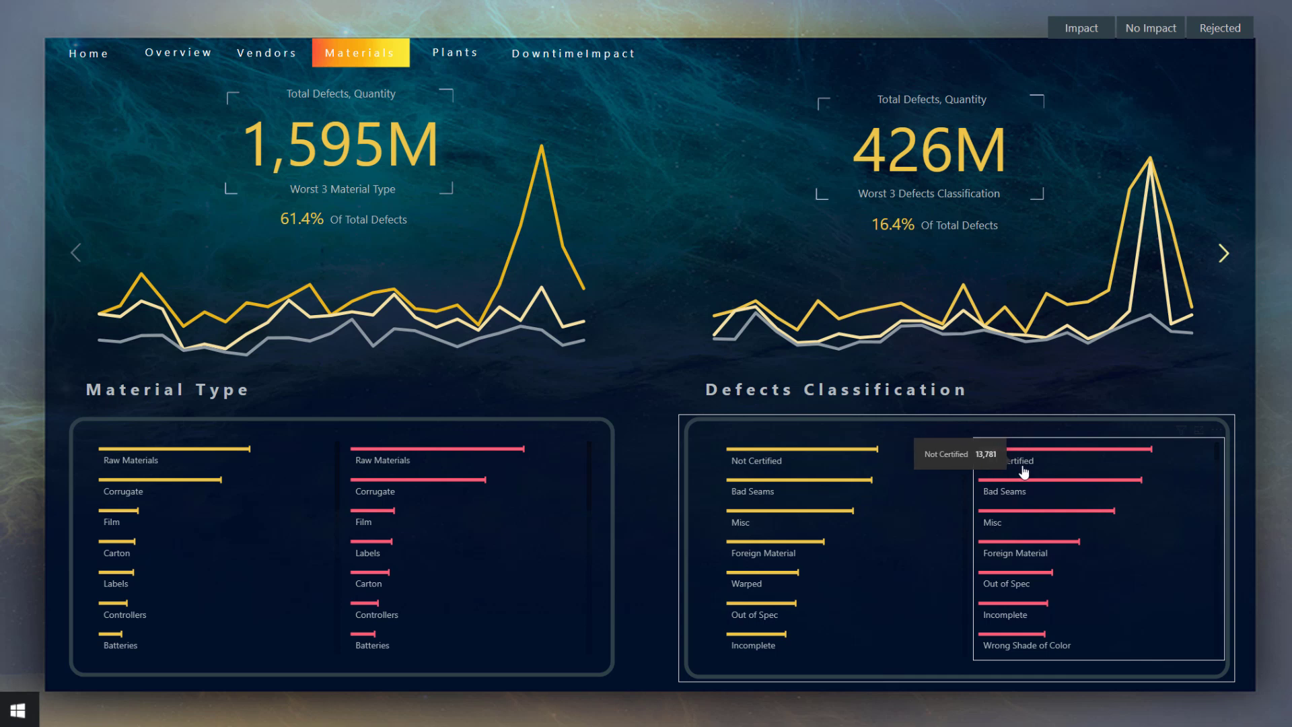
{"action": "mouse_move", "coordinate": [1015, 501]}
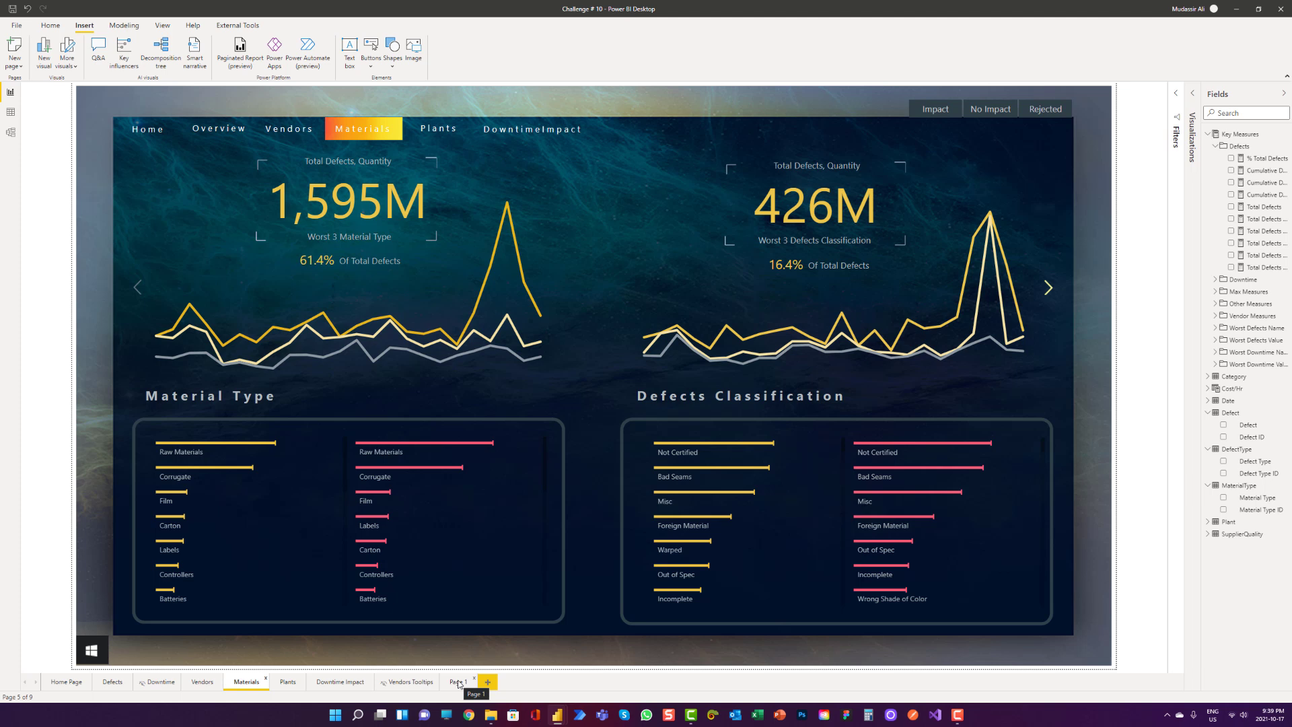
Step: Go to Page 1 and turn on data labels for the Native Bar Chart's bars
{"action": "left_click", "coordinate": [458, 682]}
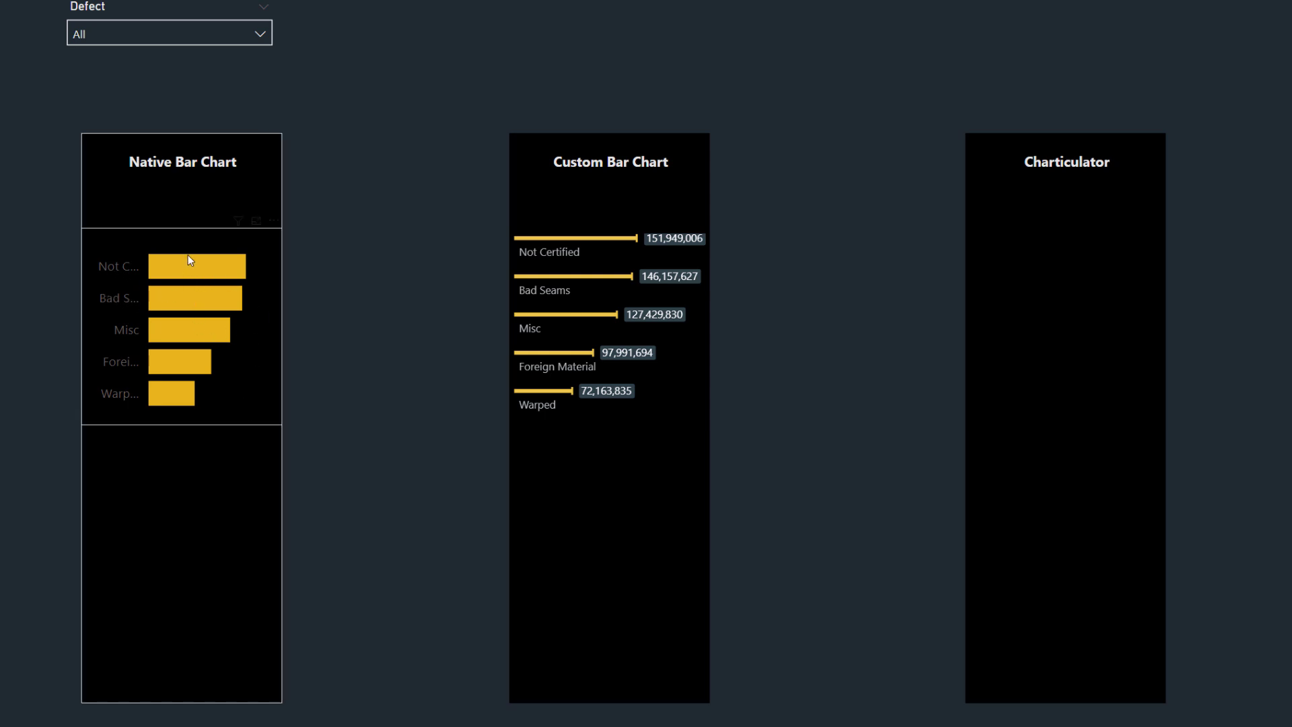
{"action": "left_click", "coordinate": [170, 230]}
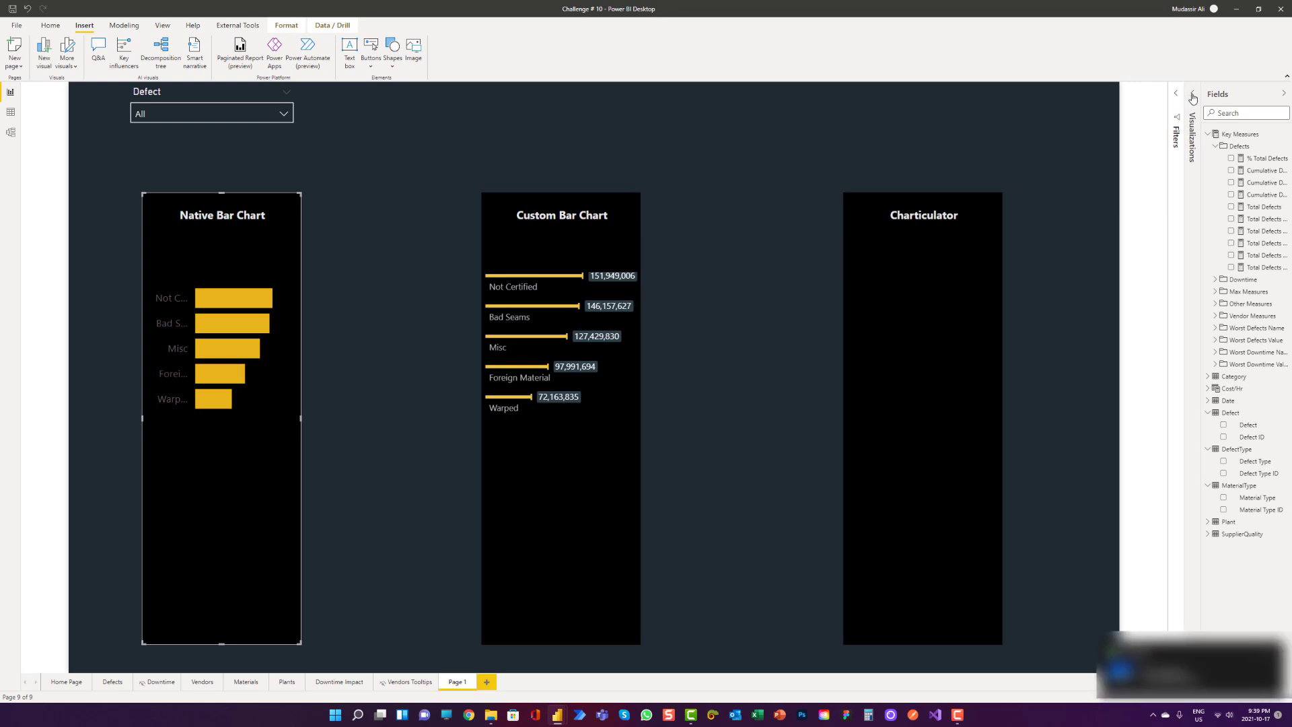
{"action": "left_click", "coordinate": [1193, 96]}
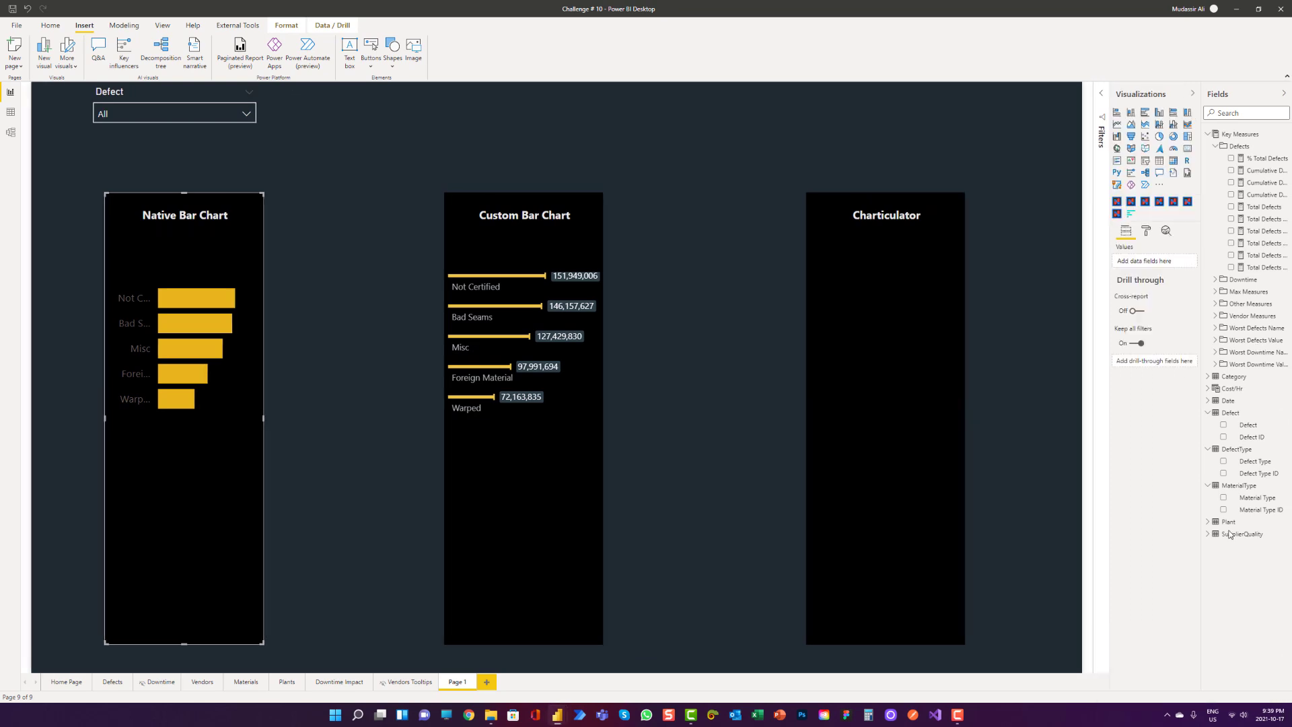
{"action": "left_click", "coordinate": [1146, 231]}
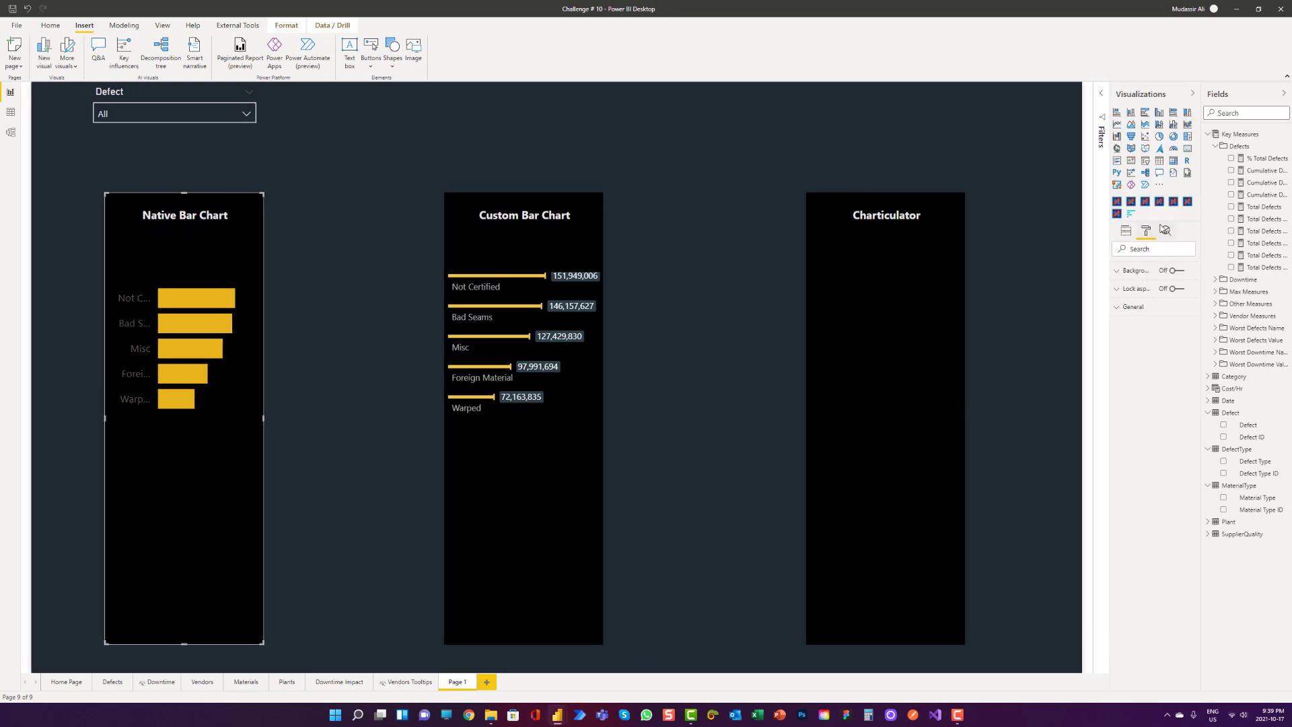
{"action": "left_click", "coordinate": [218, 266]}
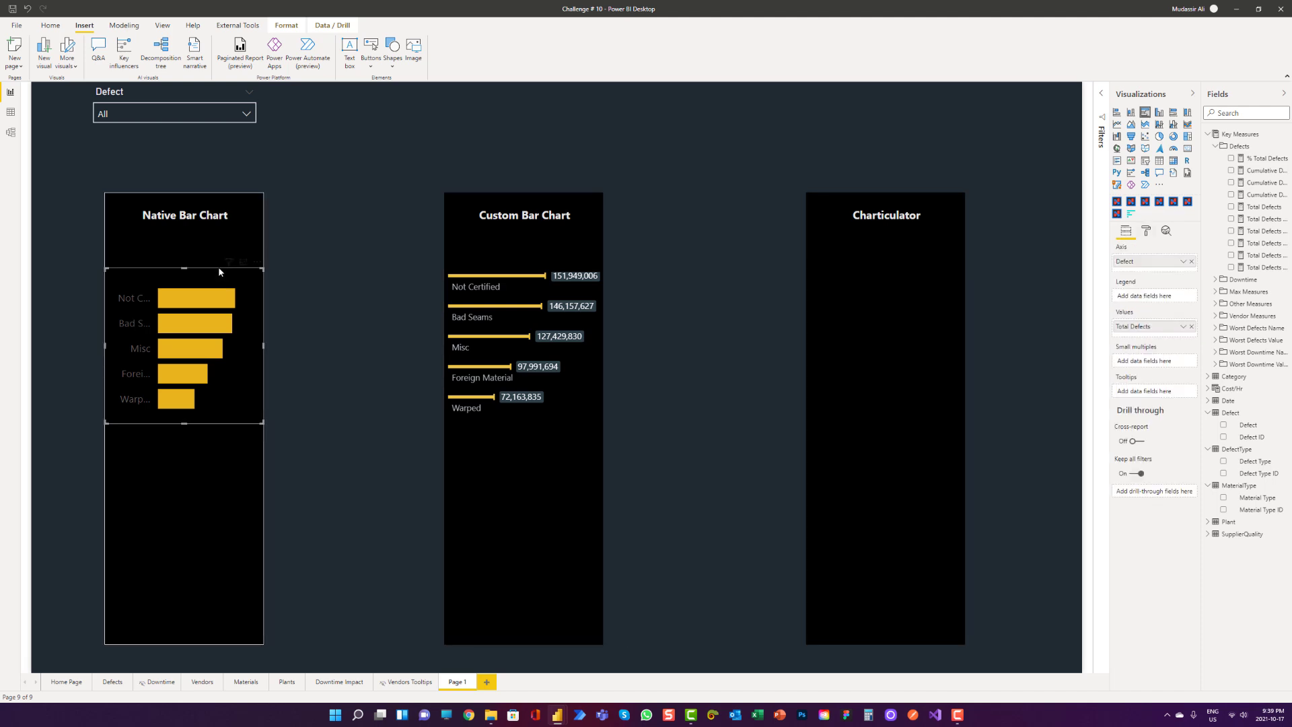
{"action": "left_click", "coordinate": [1146, 231]}
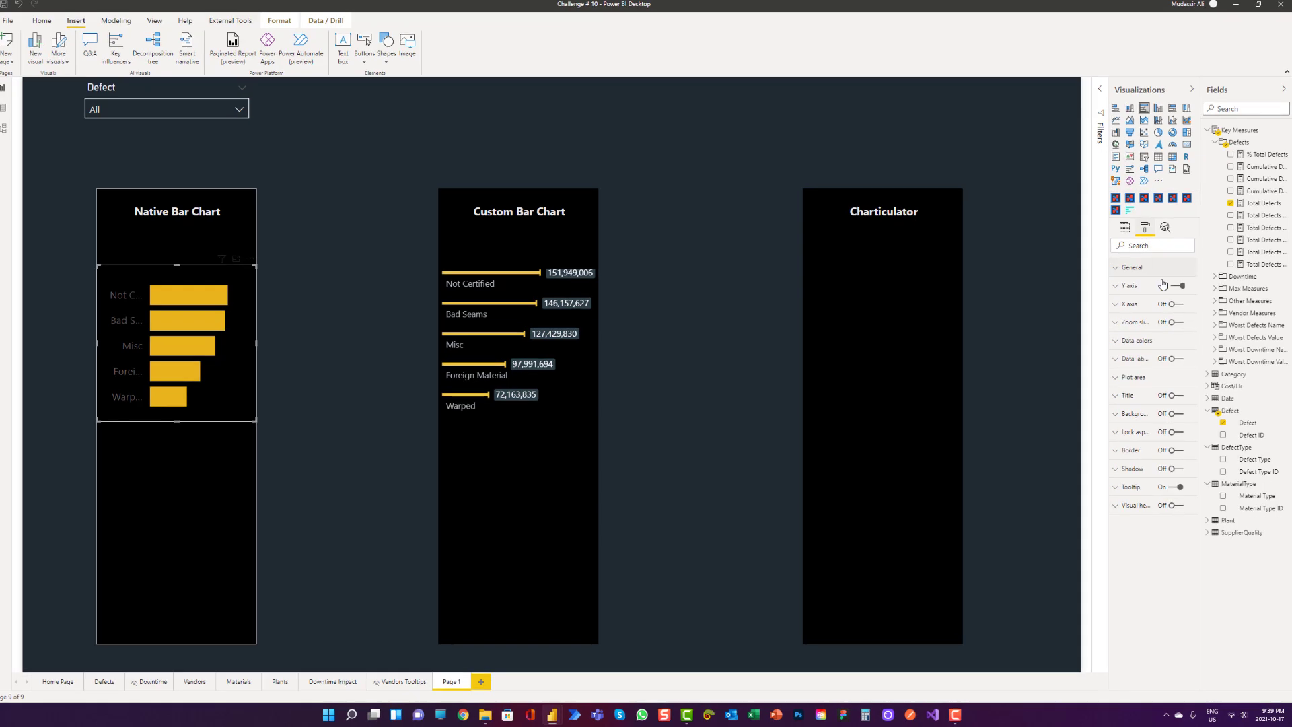
{"action": "left_click", "coordinate": [1163, 316]}
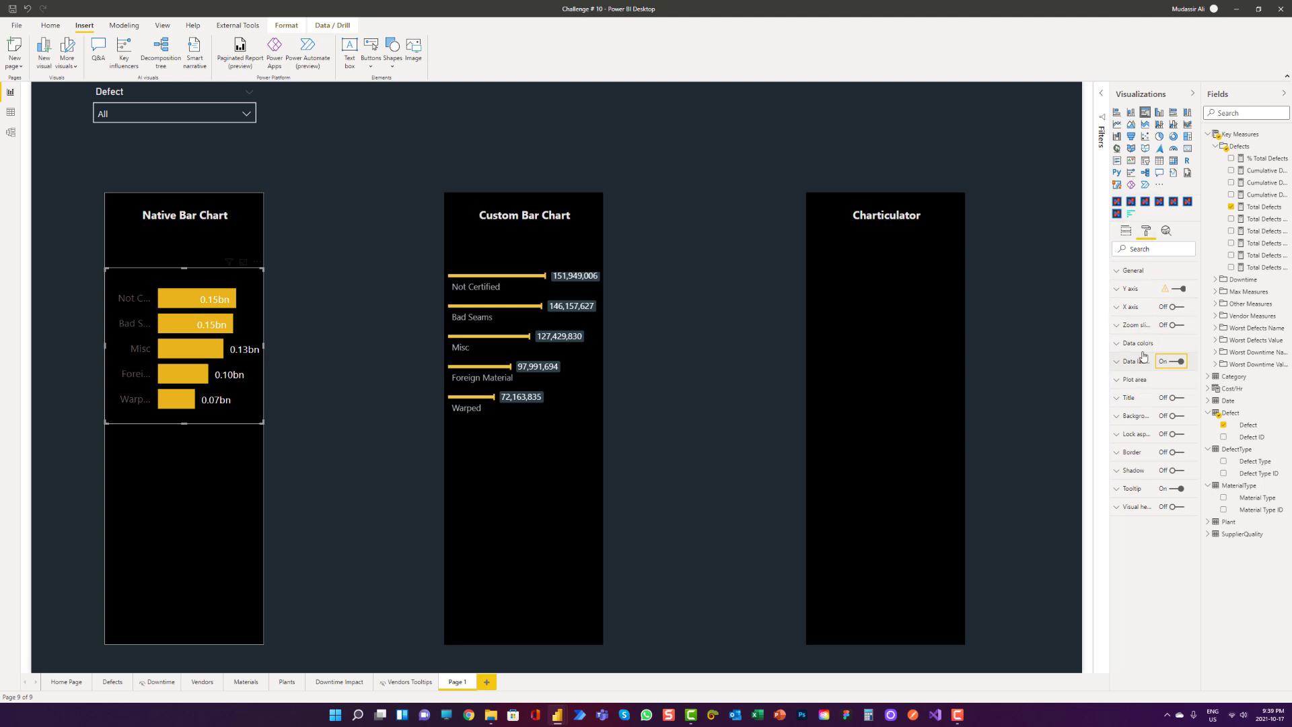
Step: Set the native bar chart's Y axis maximum size to 50% and inner padding to 50%
{"action": "left_click", "coordinate": [1132, 289]}
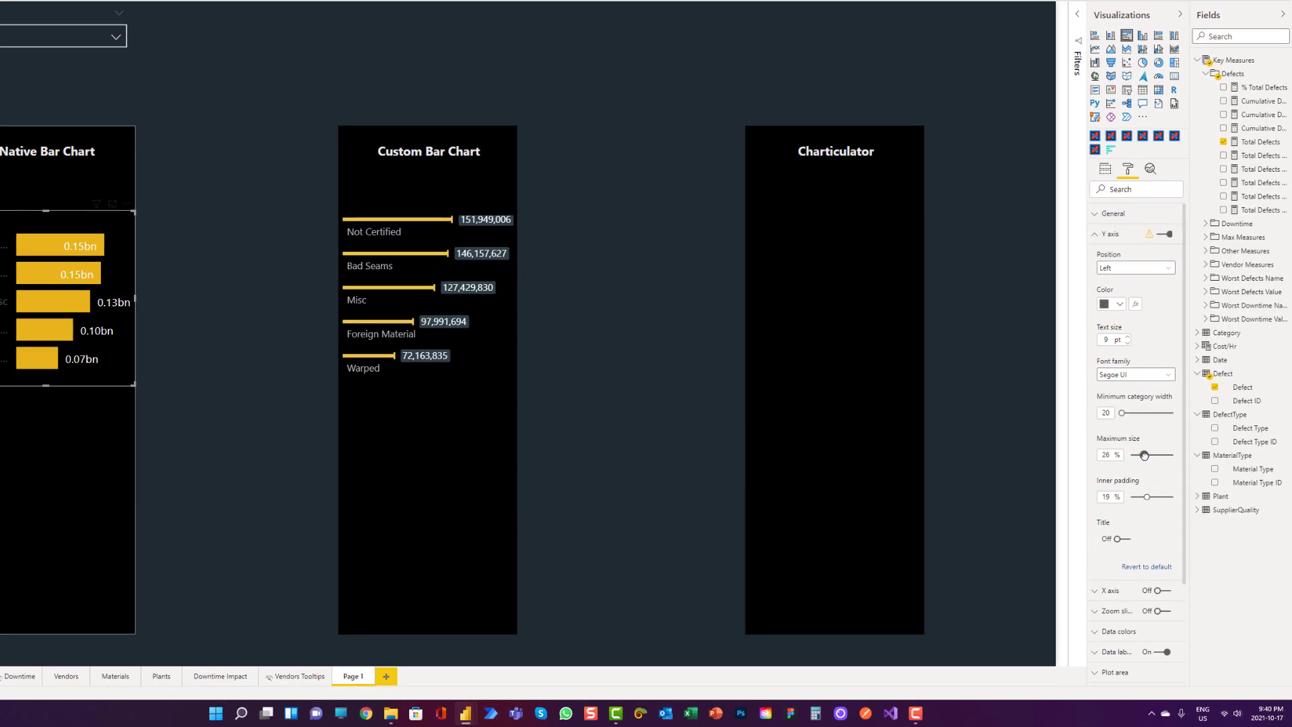
{"action": "left_click_drag", "start_coordinate": [1145, 455], "coordinate": [1179, 456]}
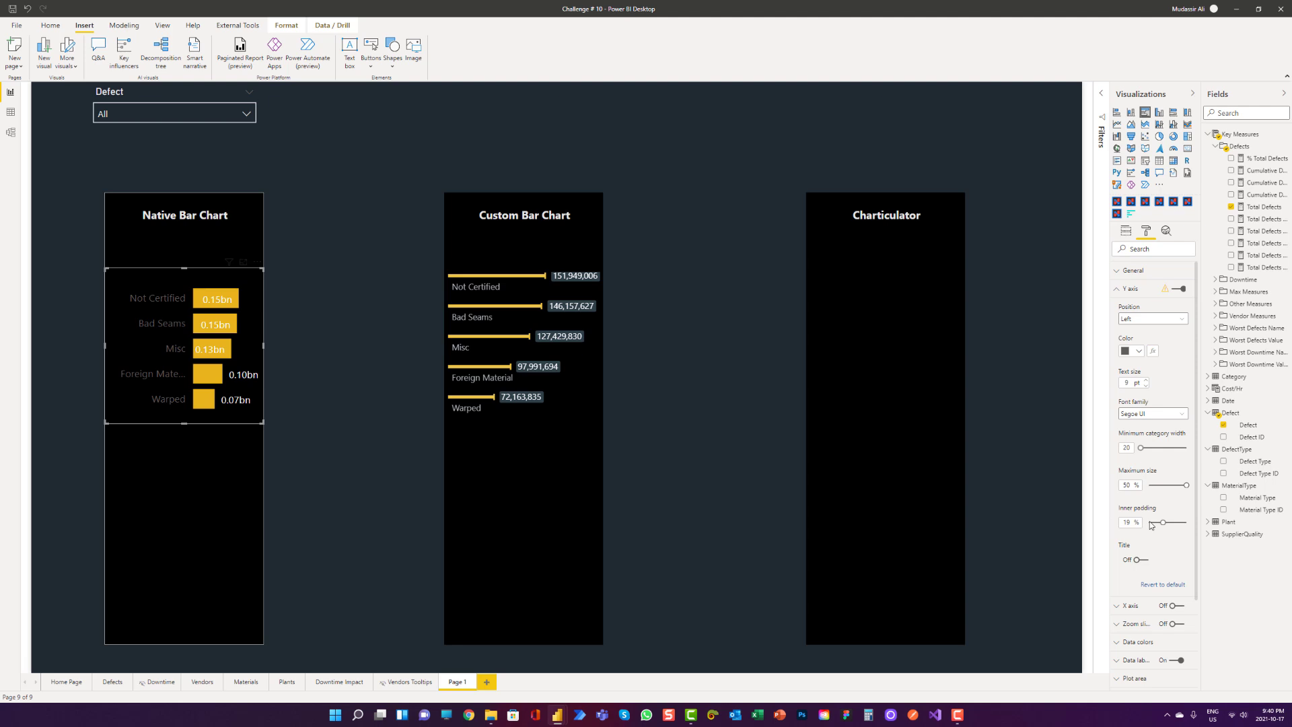
{"action": "left_click_drag", "start_coordinate": [1163, 522], "coordinate": [1189, 523]}
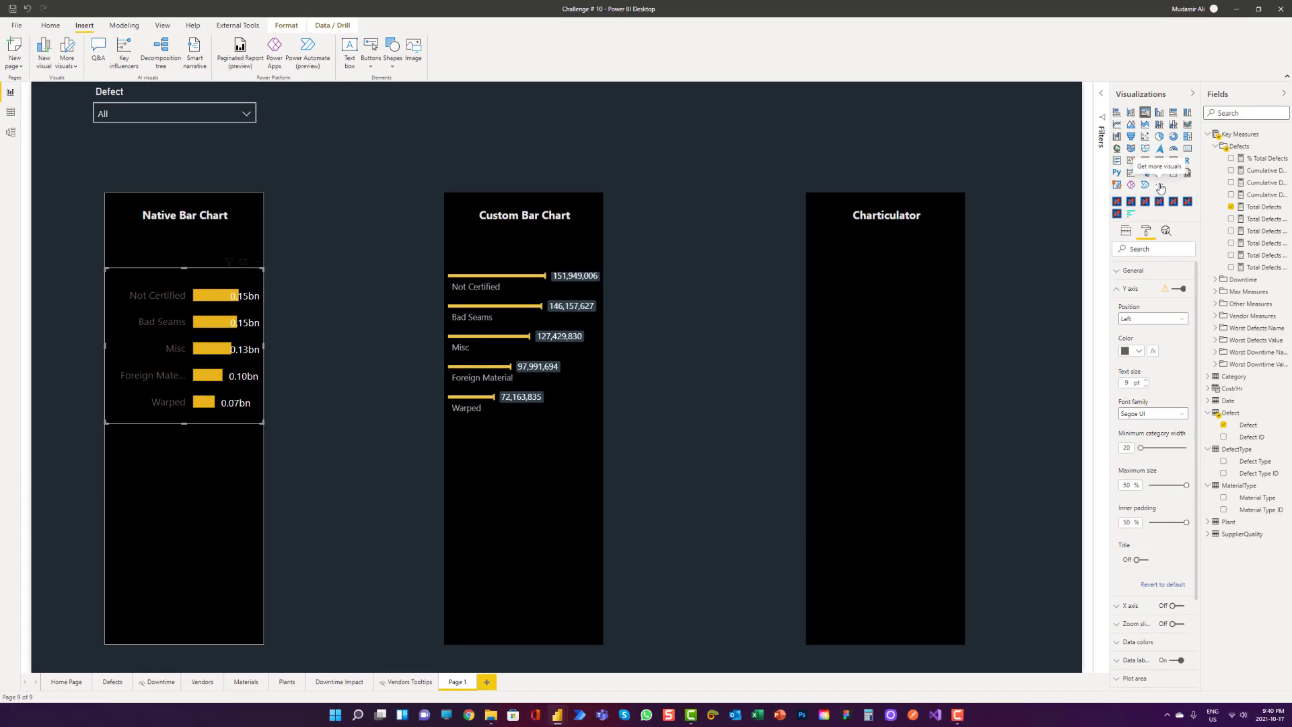
{"action": "left_click", "coordinate": [1160, 186]}
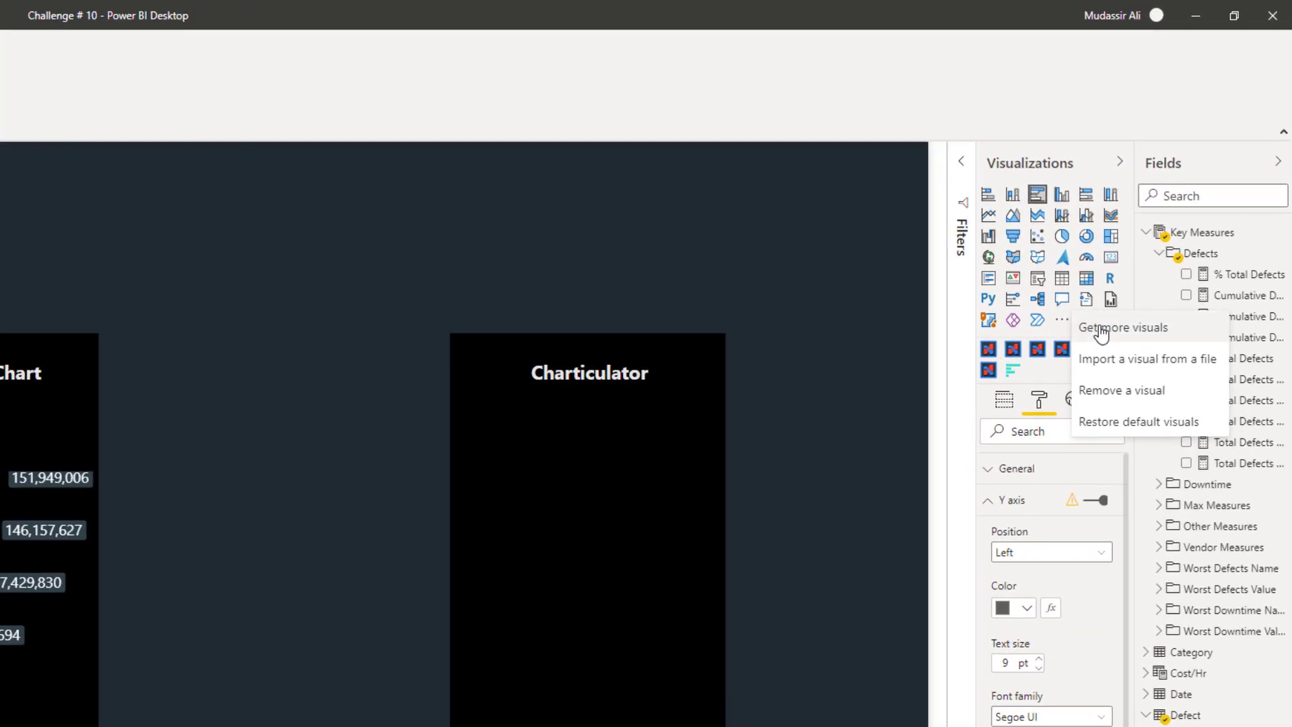
{"action": "left_click", "coordinate": [1100, 330]}
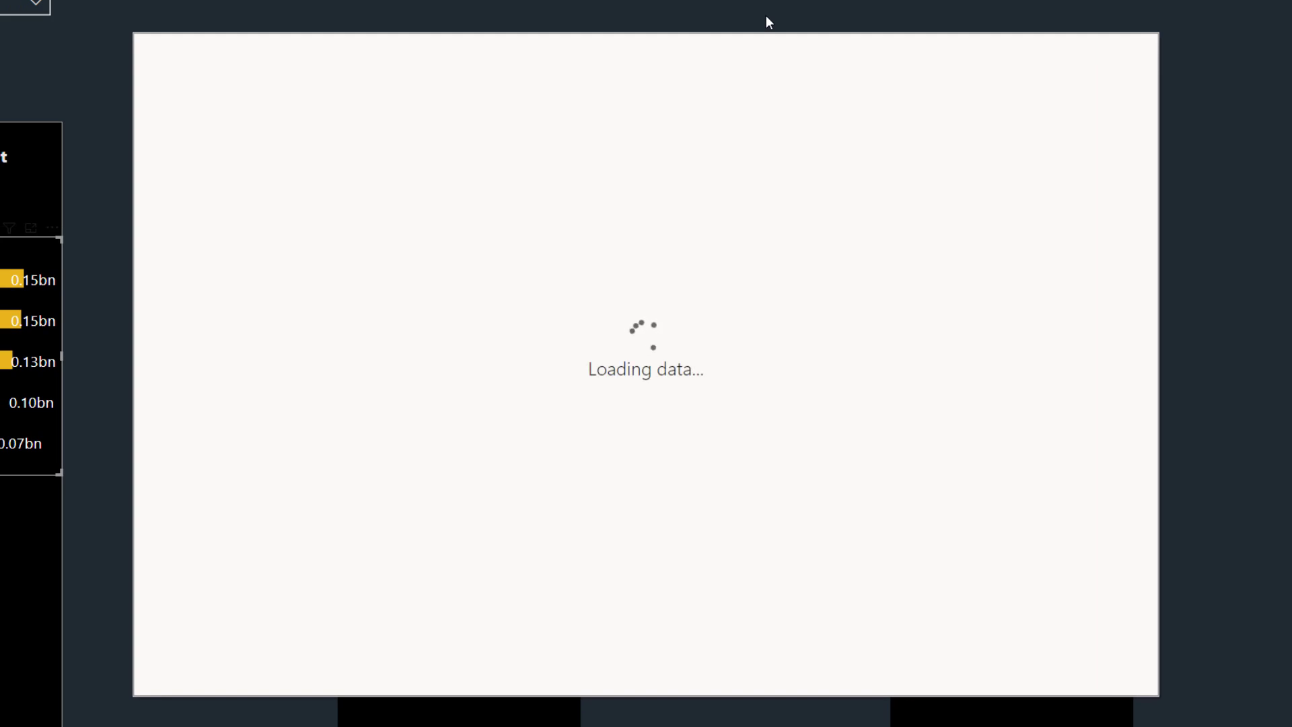
{"action": "left_click", "coordinate": [1075, 147]}
{"action": "type", "text": "horizontal"}
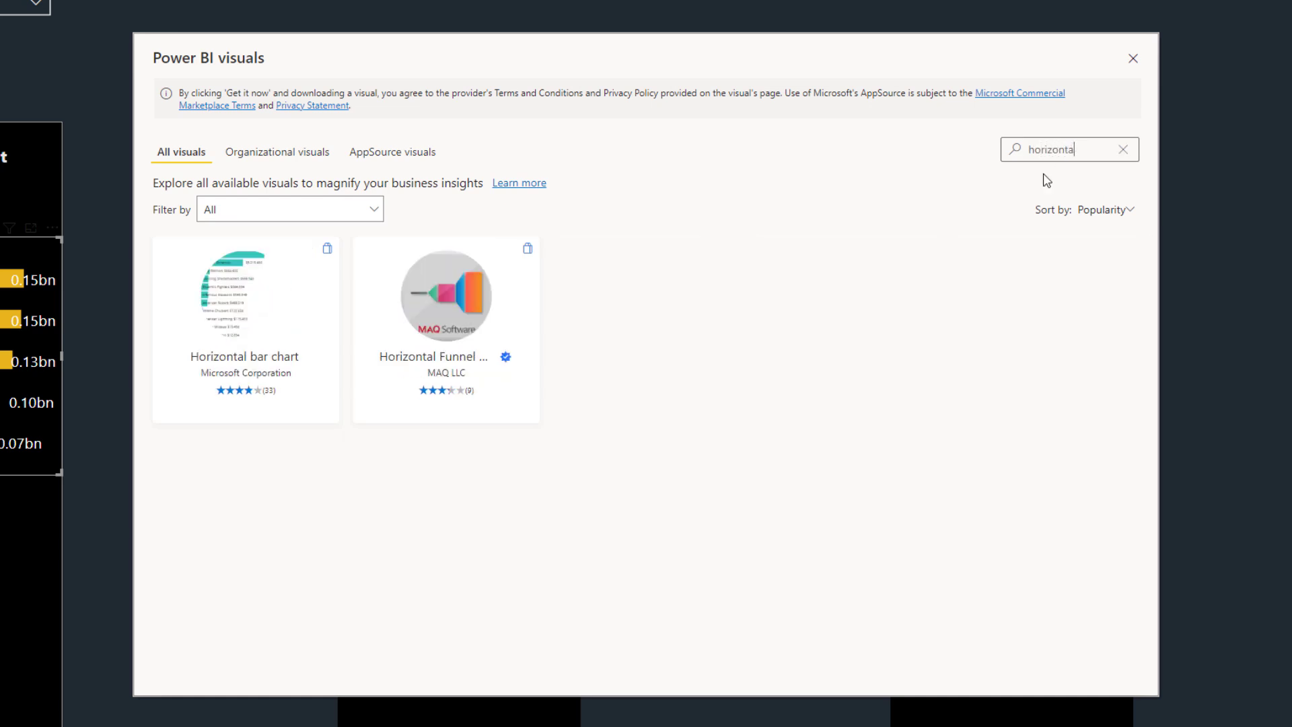
{"action": "mouse_move", "coordinate": [279, 349]}
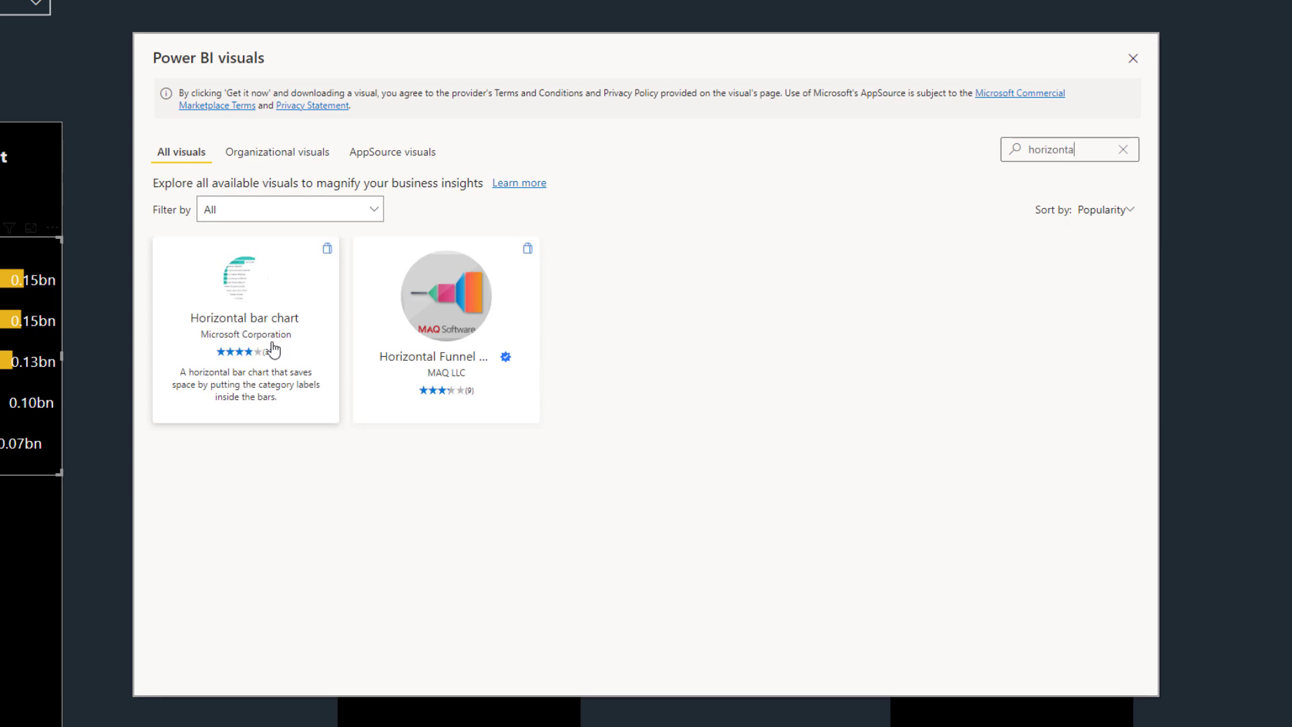
{"action": "left_click", "coordinate": [1127, 62]}
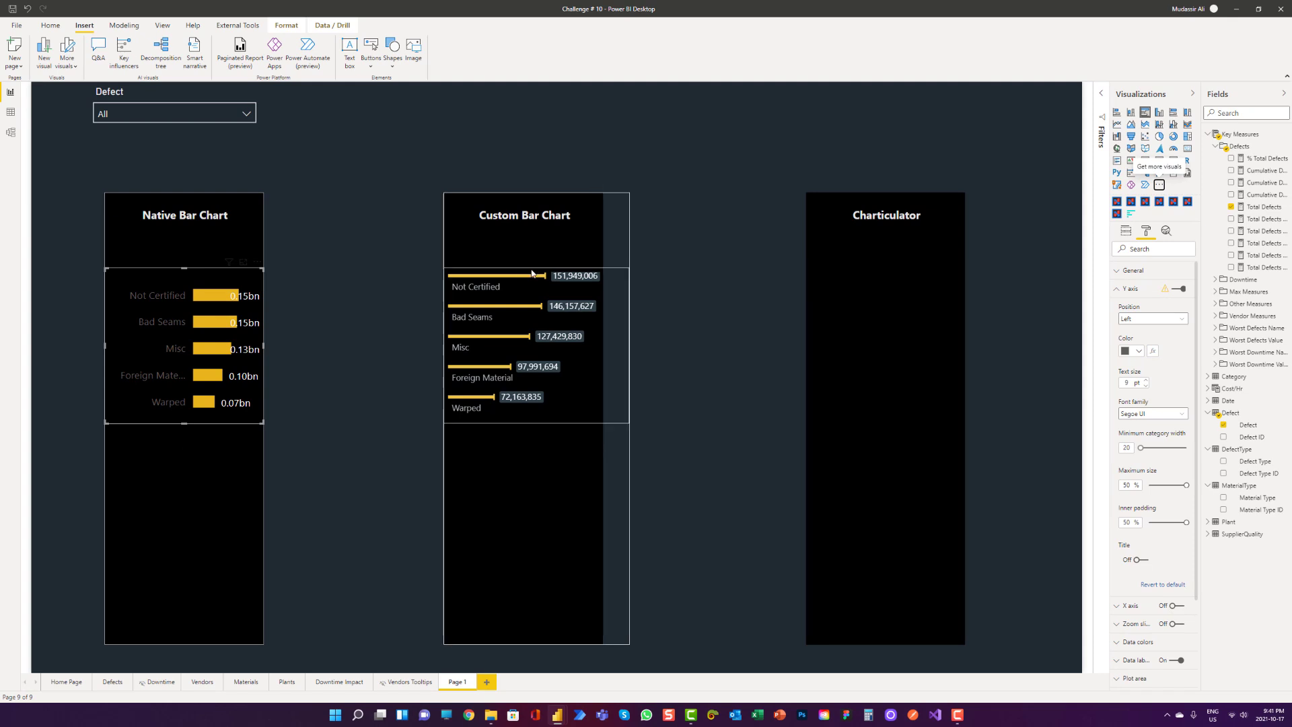
Step: Rebind the custom bar chart with Defect as Category and Total Defects as Overlap Values
{"action": "left_click", "coordinate": [533, 272]}
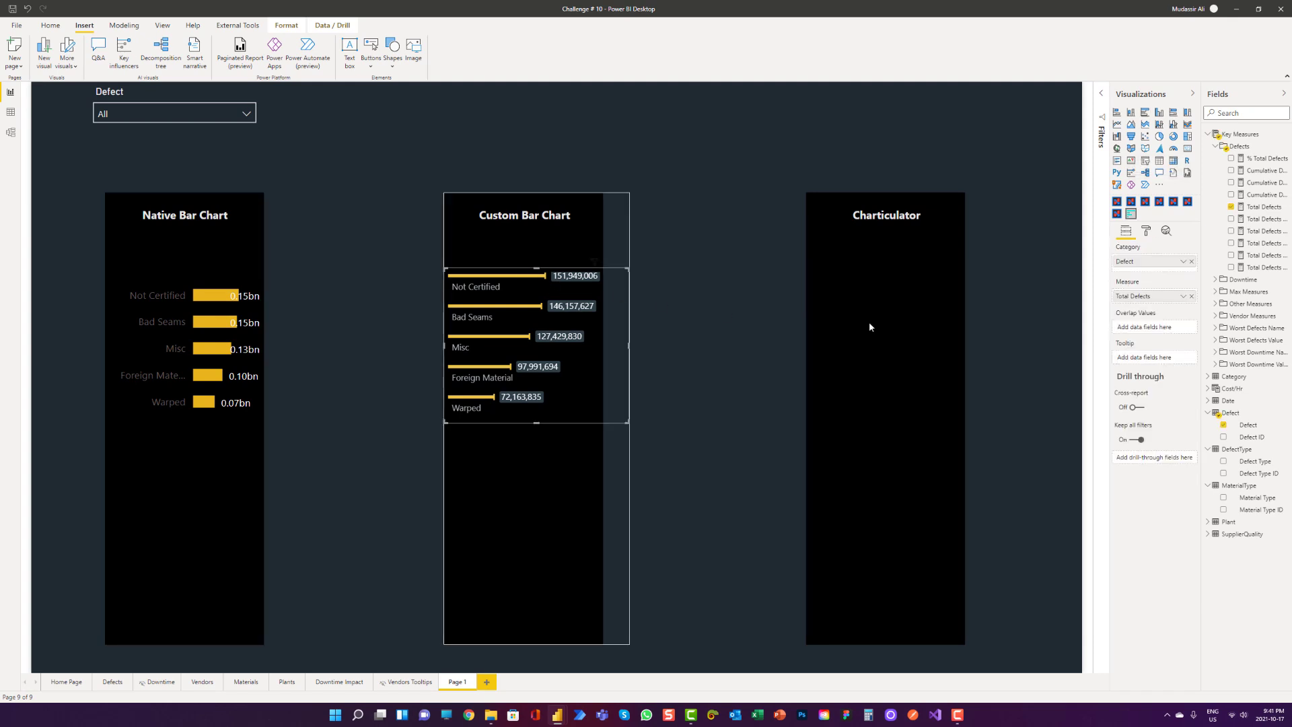
{"action": "left_click", "coordinate": [1193, 297]}
{"action": "left_click", "coordinate": [1191, 261]}
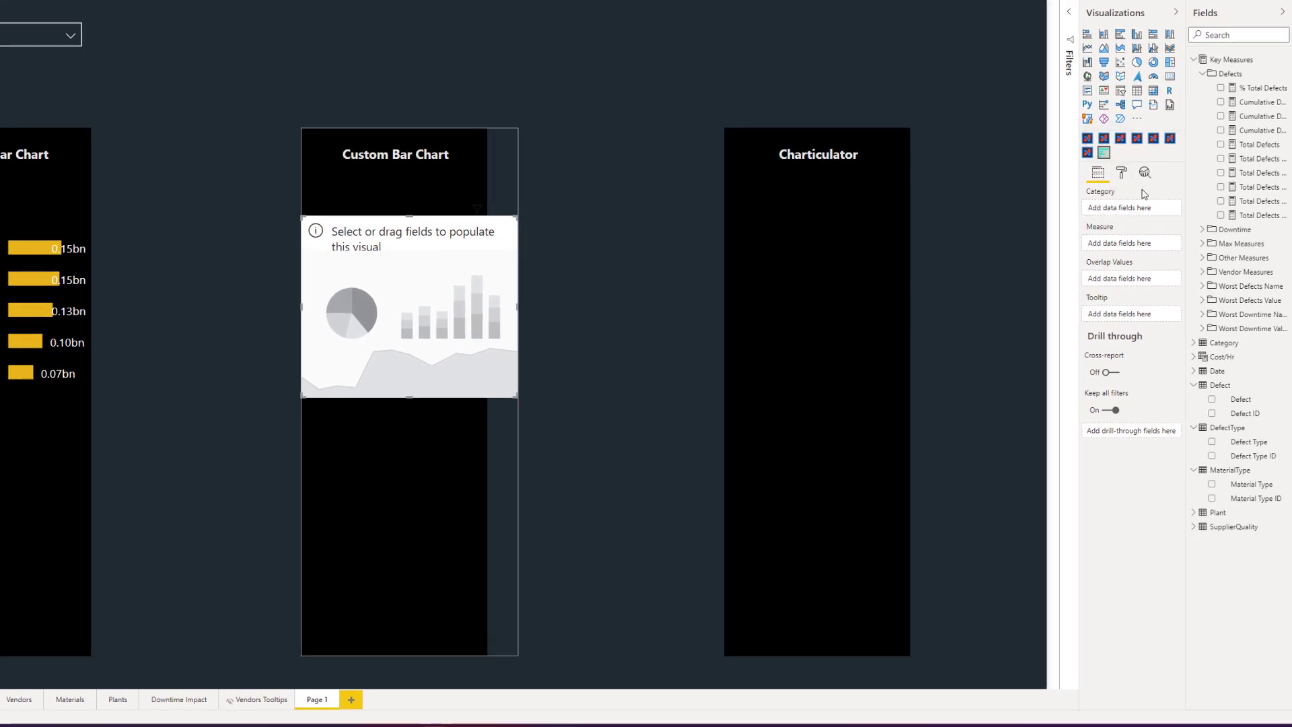
{"action": "left_click_drag", "start_coordinate": [1240, 399], "coordinate": [1124, 215]}
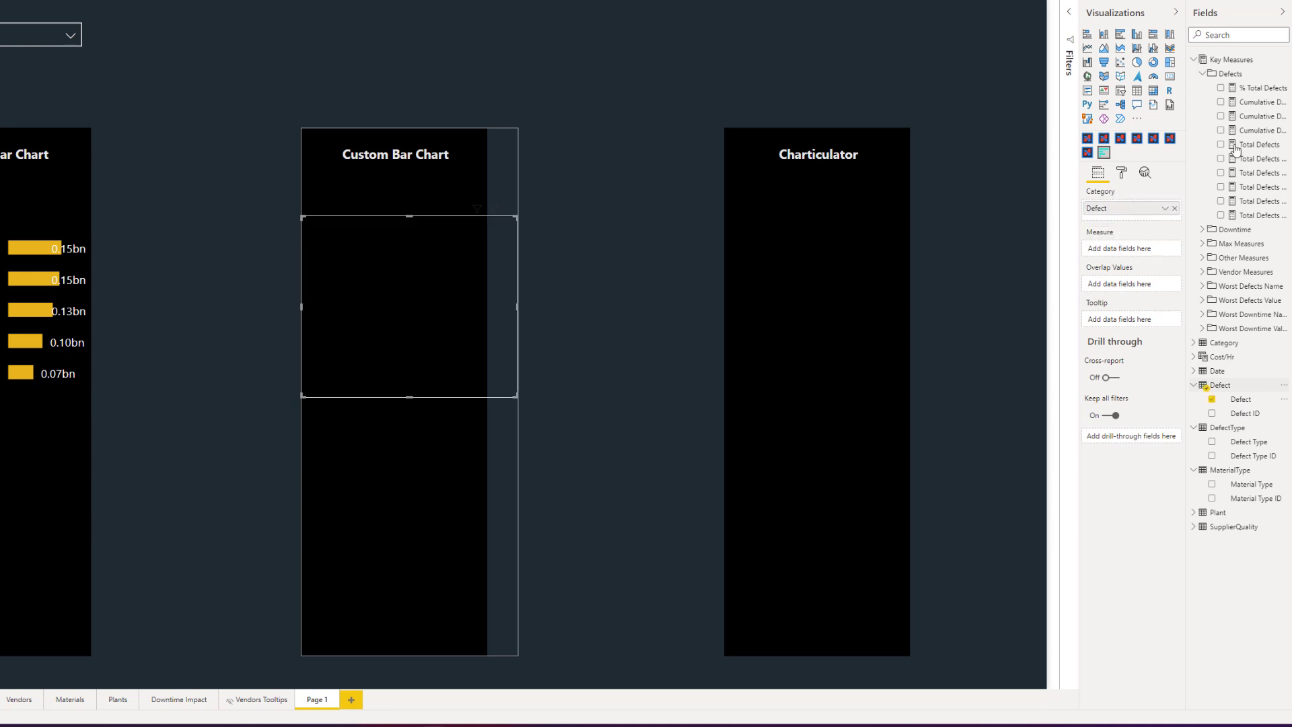
{"action": "left_click_drag", "start_coordinate": [1259, 159], "coordinate": [1133, 286]}
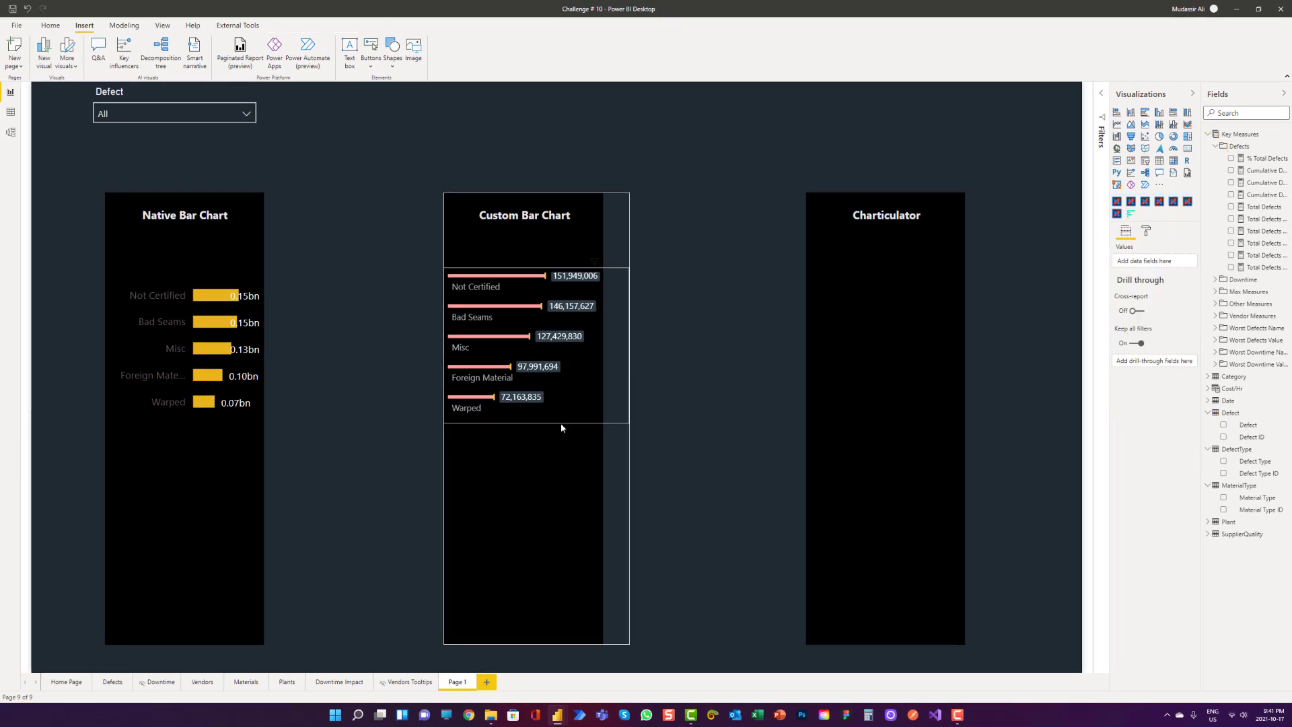
{"action": "left_click", "coordinate": [563, 433]}
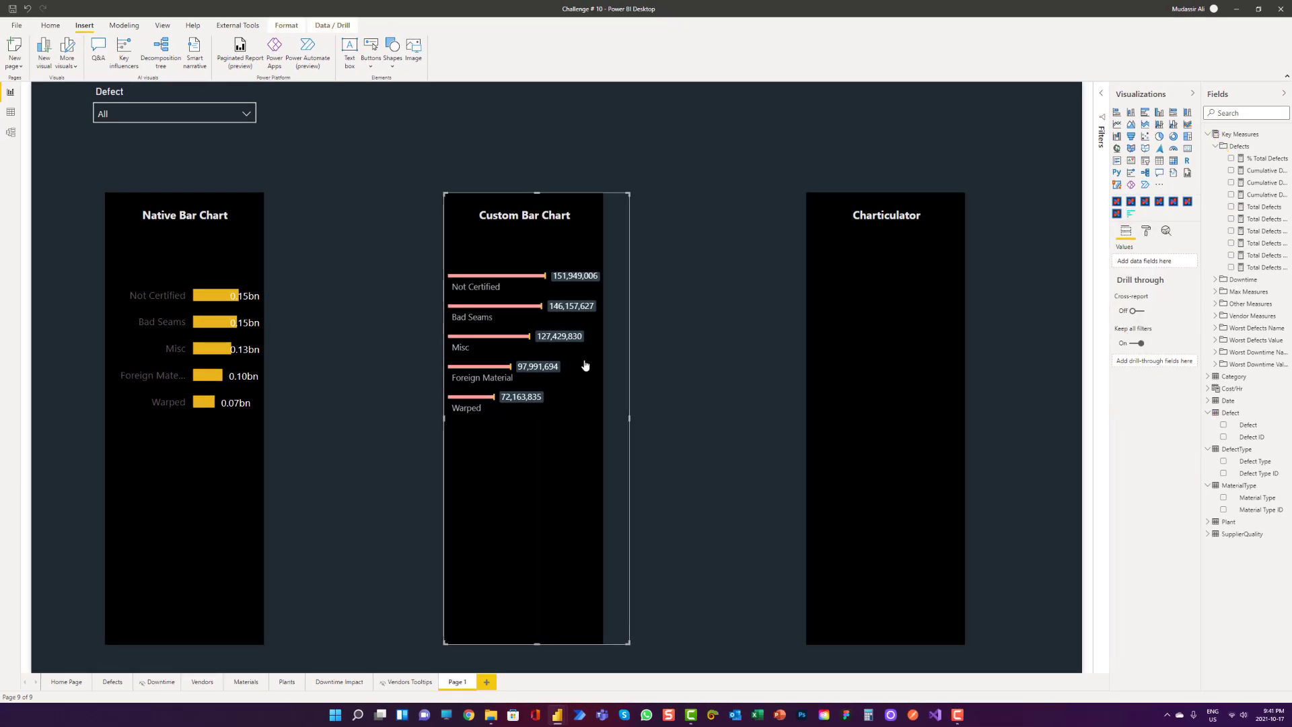
{"action": "left_click", "coordinate": [517, 273]}
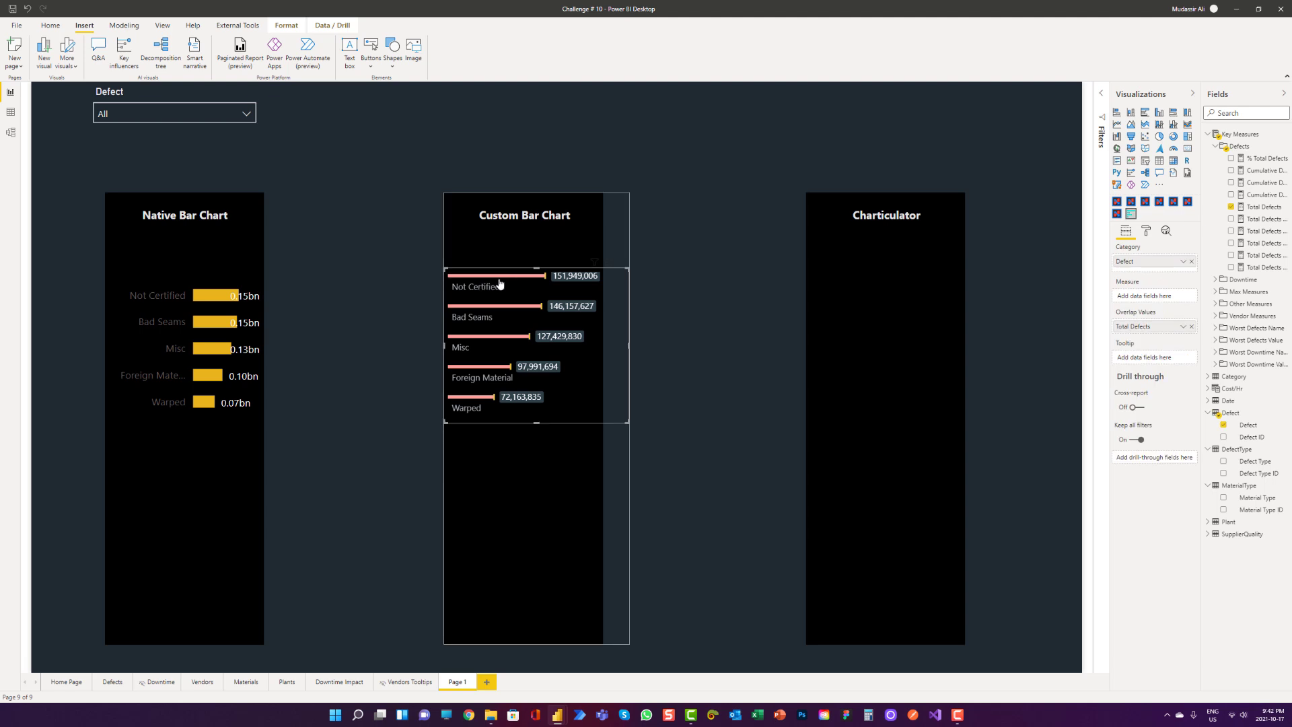
Step: In the custom chart's Bar Shape settings, try Bar, Line and Lollipop, then settle on Hammer Head
{"action": "left_click", "coordinate": [1150, 231]}
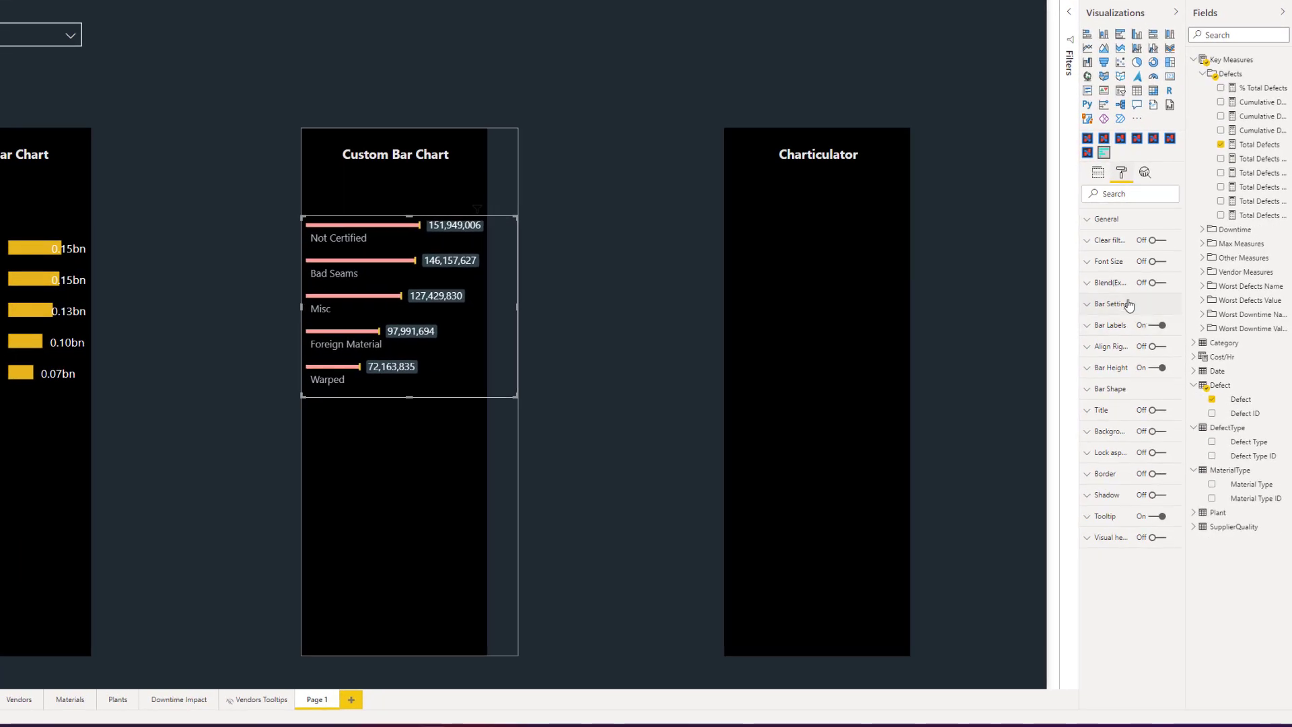
{"action": "left_click", "coordinate": [1116, 389]}
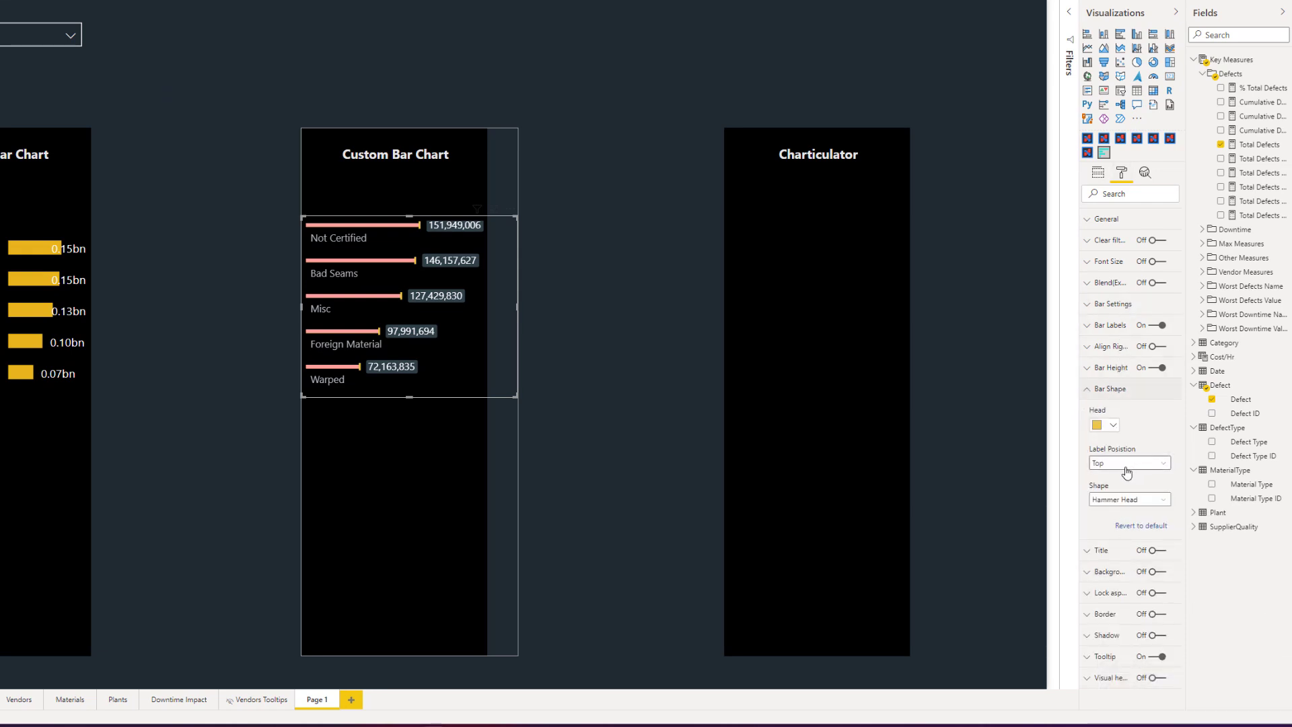
{"action": "left_click", "coordinate": [1151, 506]}
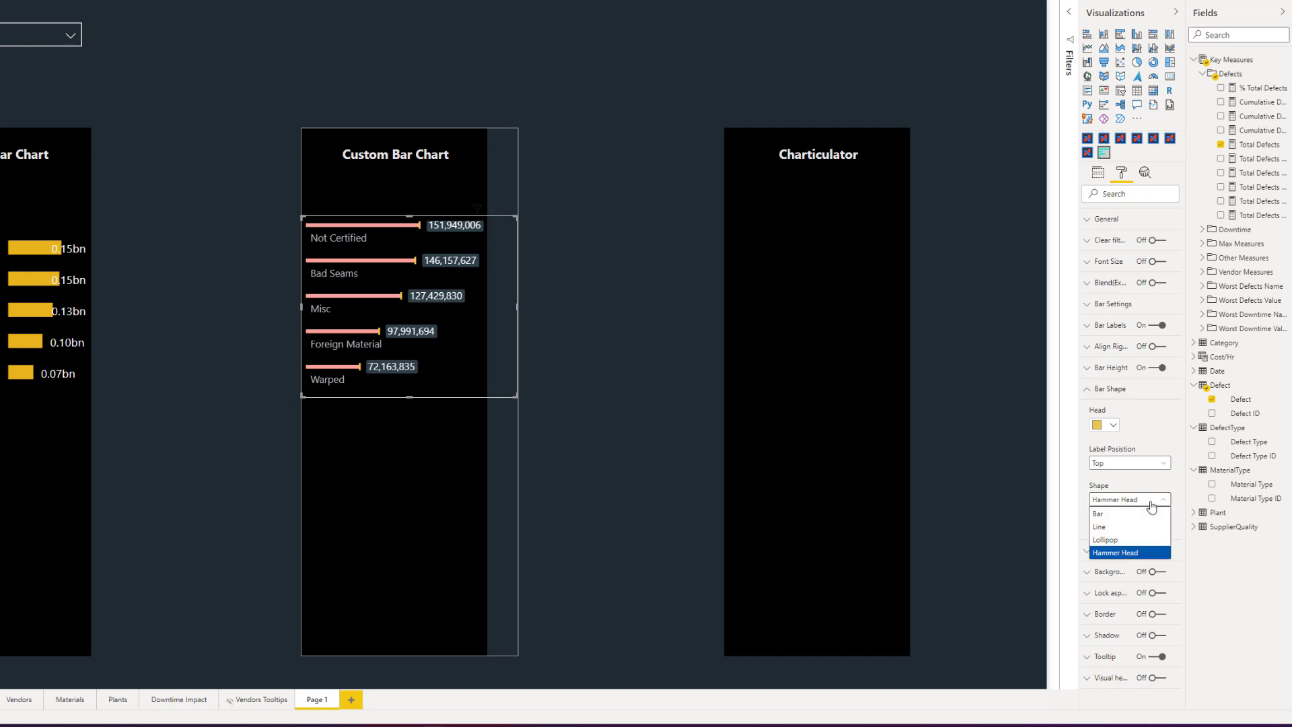
{"action": "left_click", "coordinate": [1119, 514]}
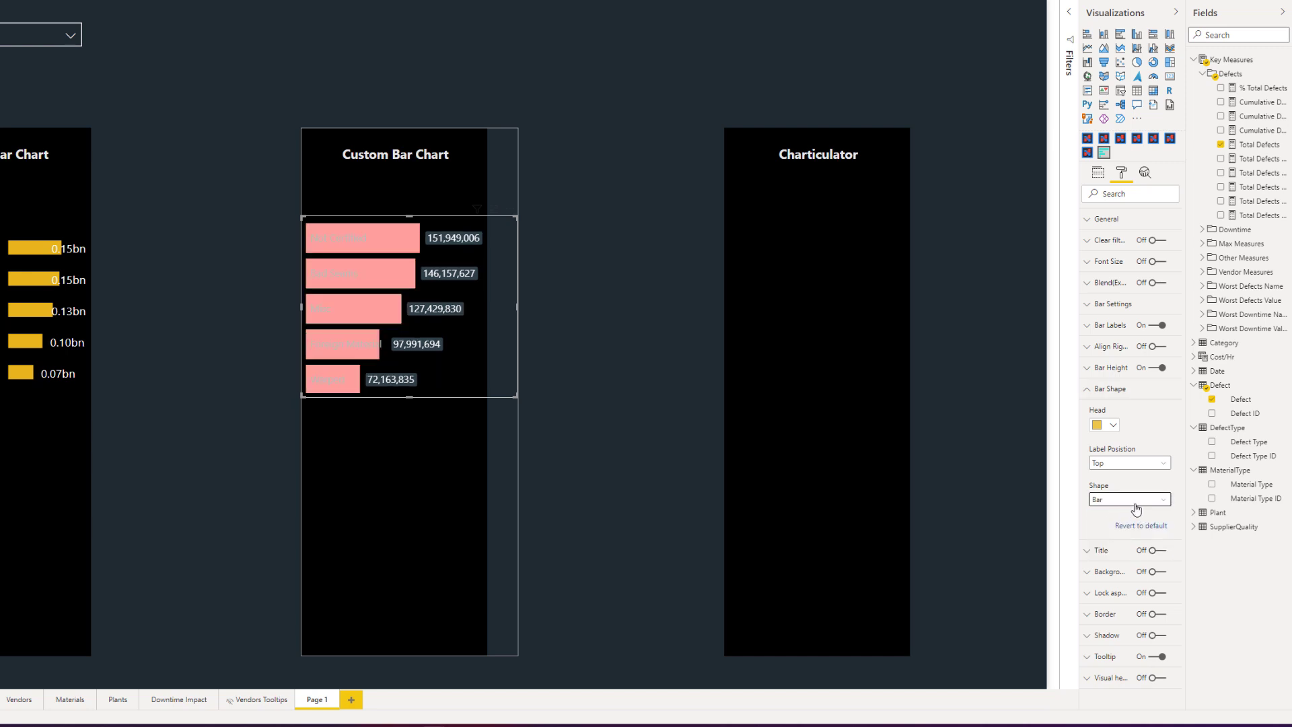
{"action": "left_click", "coordinate": [1136, 502]}
{"action": "left_click", "coordinate": [1120, 531]}
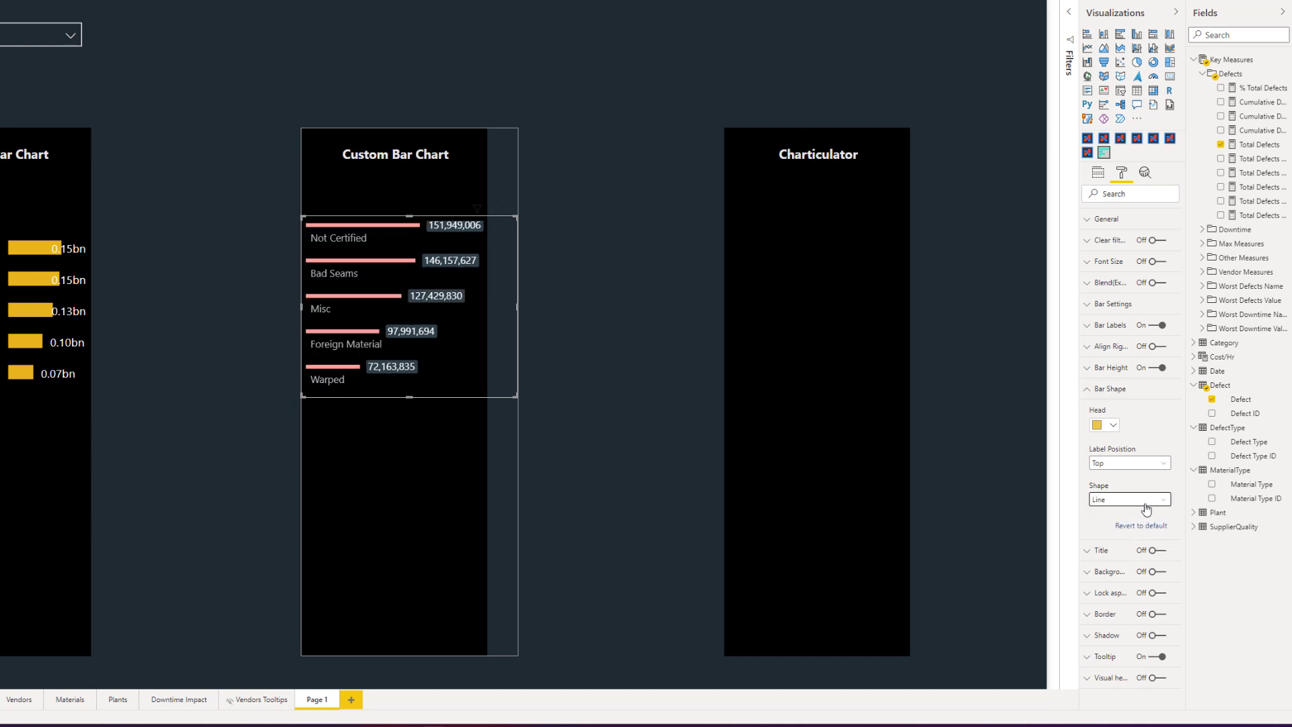
{"action": "left_click", "coordinate": [1144, 503]}
{"action": "left_click", "coordinate": [1121, 545]}
{"action": "left_click", "coordinate": [1132, 505]}
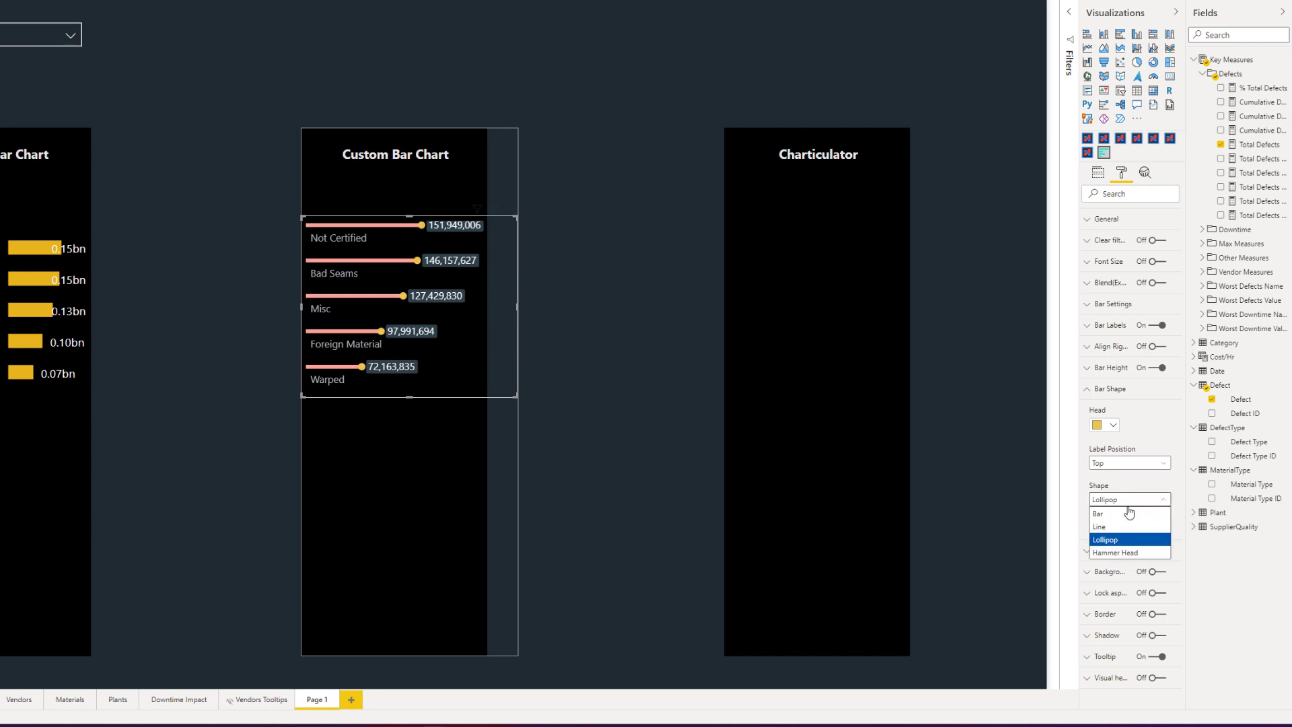
{"action": "left_click", "coordinate": [1111, 556]}
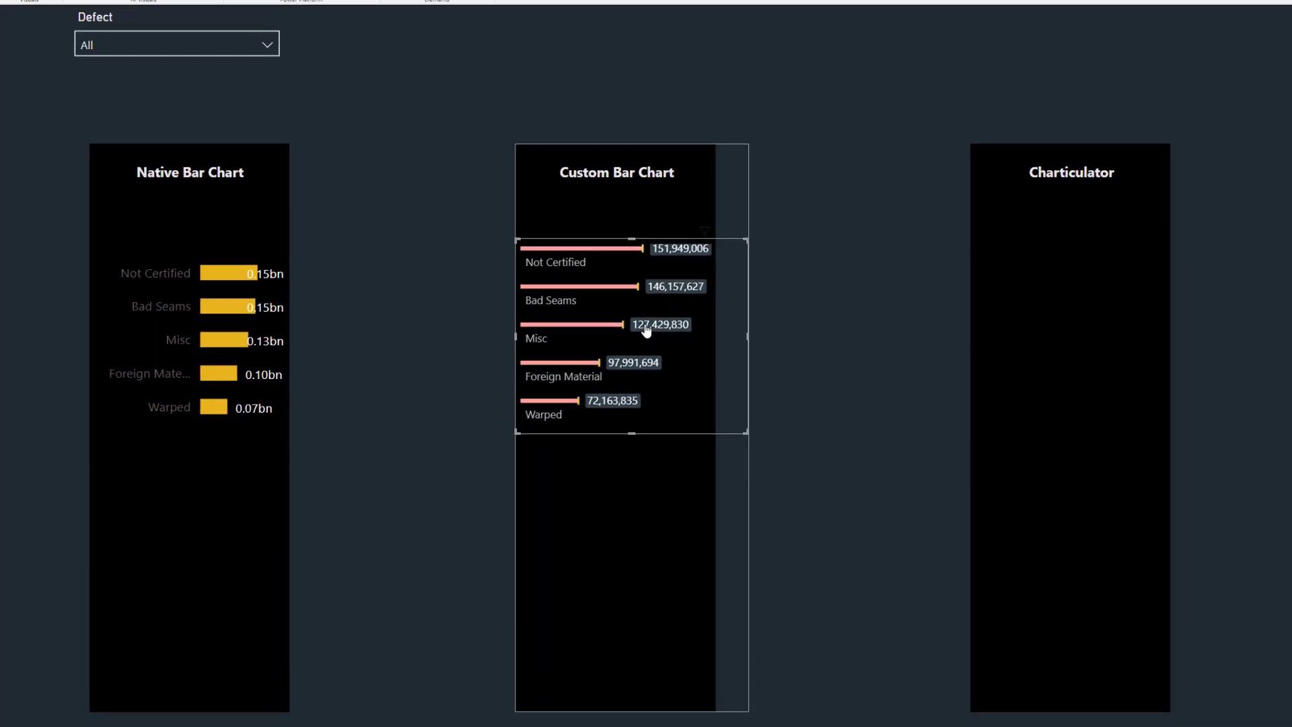
{"action": "mouse_move", "coordinate": [563, 347]}
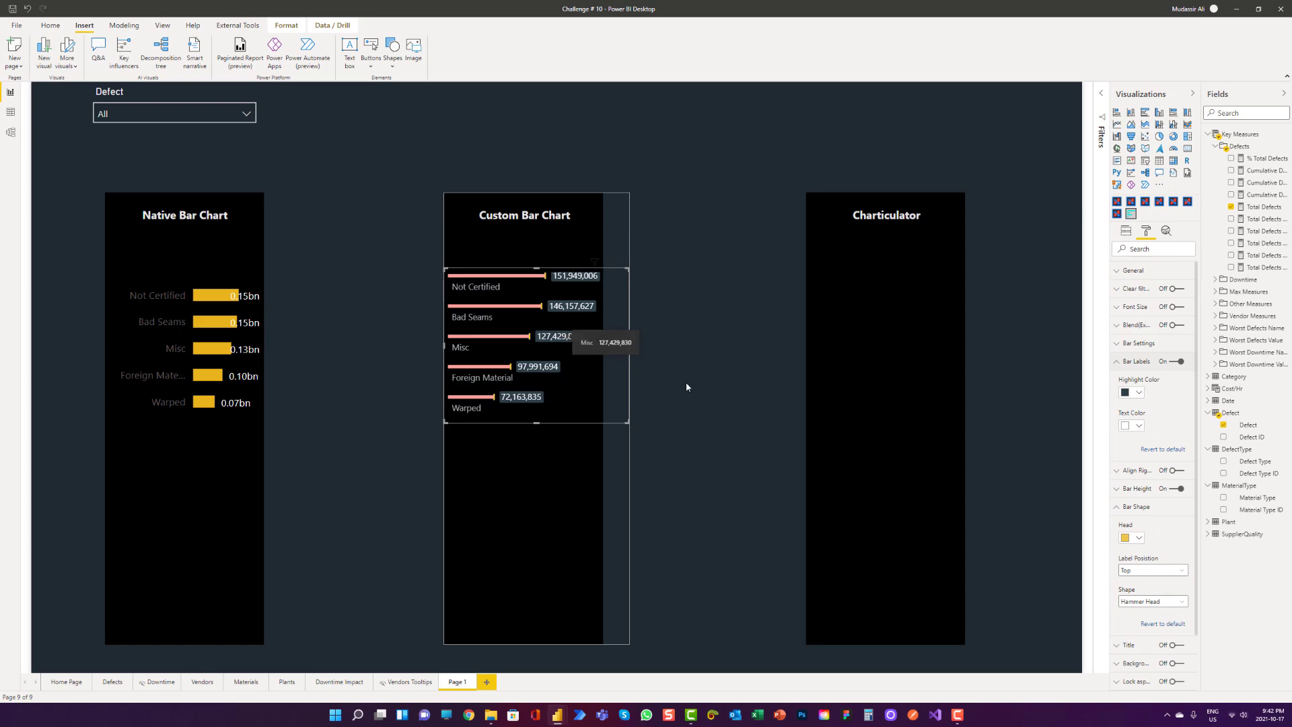
{"action": "left_click", "coordinate": [242, 121]}
{"action": "left_click", "coordinate": [170, 137]}
{"action": "left_click", "coordinate": [221, 122]}
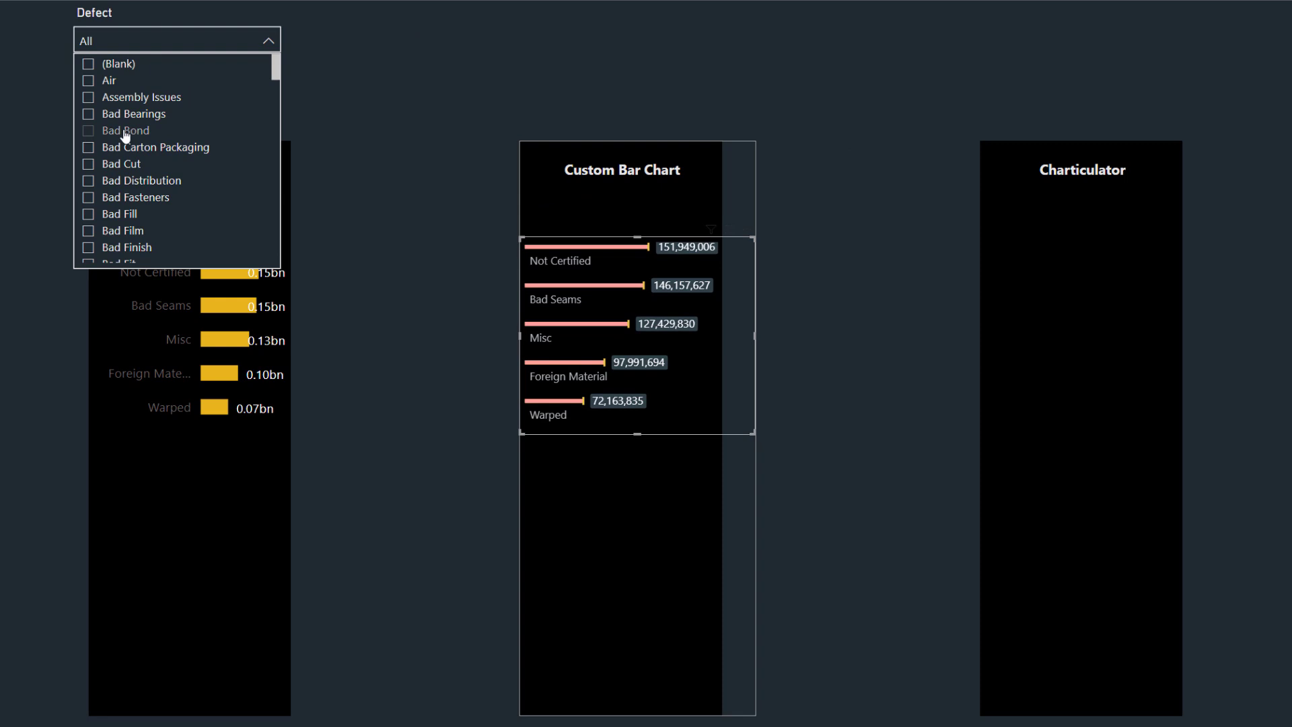
{"action": "left_click", "coordinate": [126, 133]}
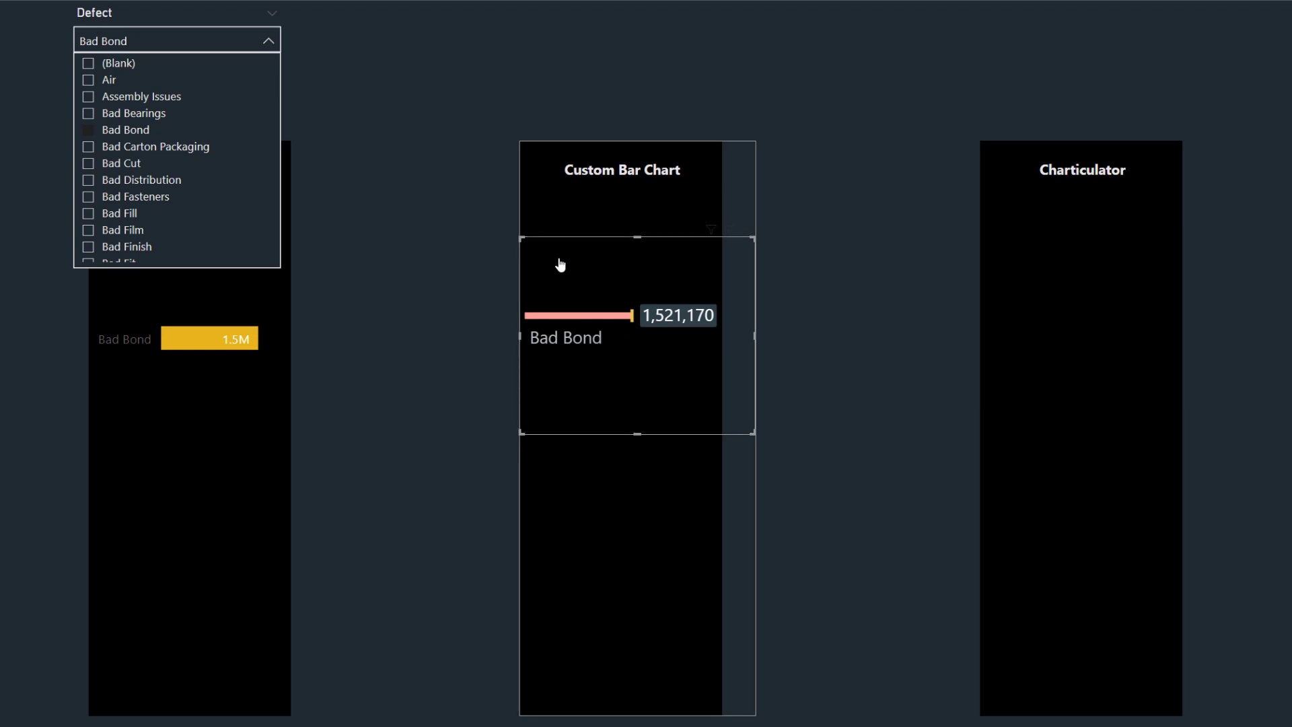
{"action": "left_click", "coordinate": [123, 130]}
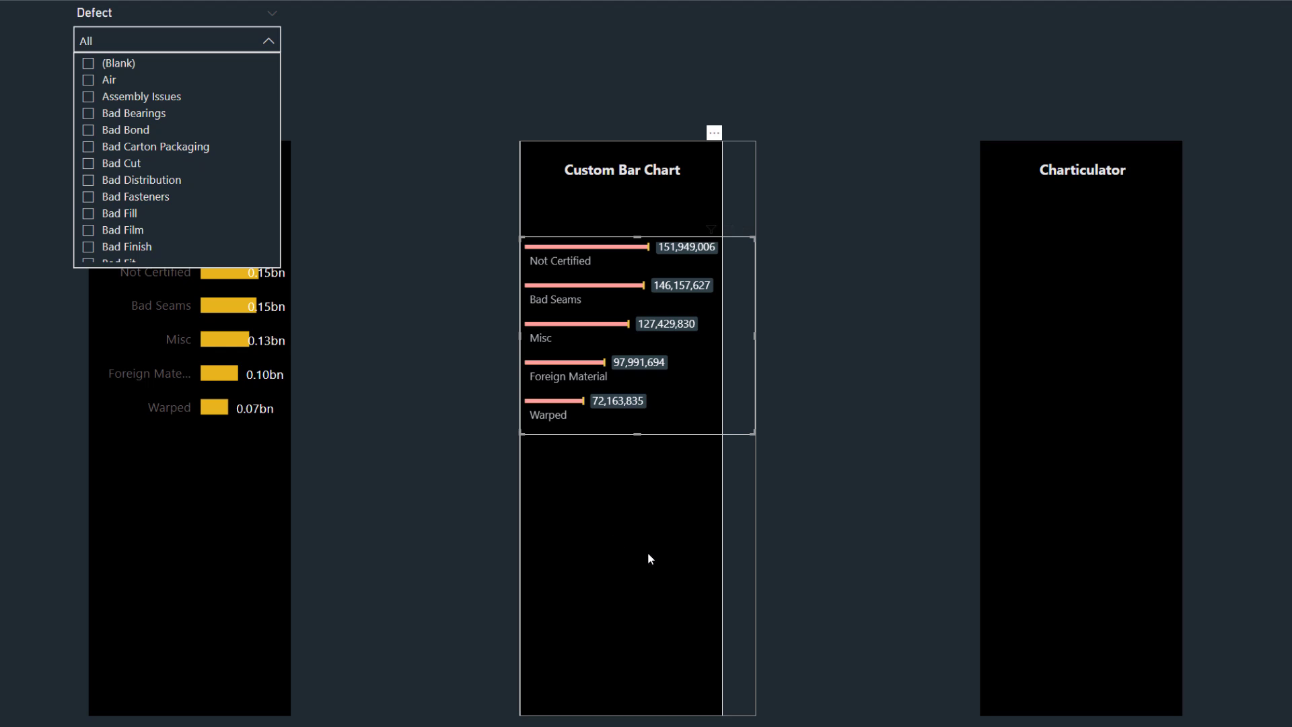
{"action": "left_click", "coordinate": [122, 188]}
{"action": "mouse_move", "coordinate": [650, 338]}
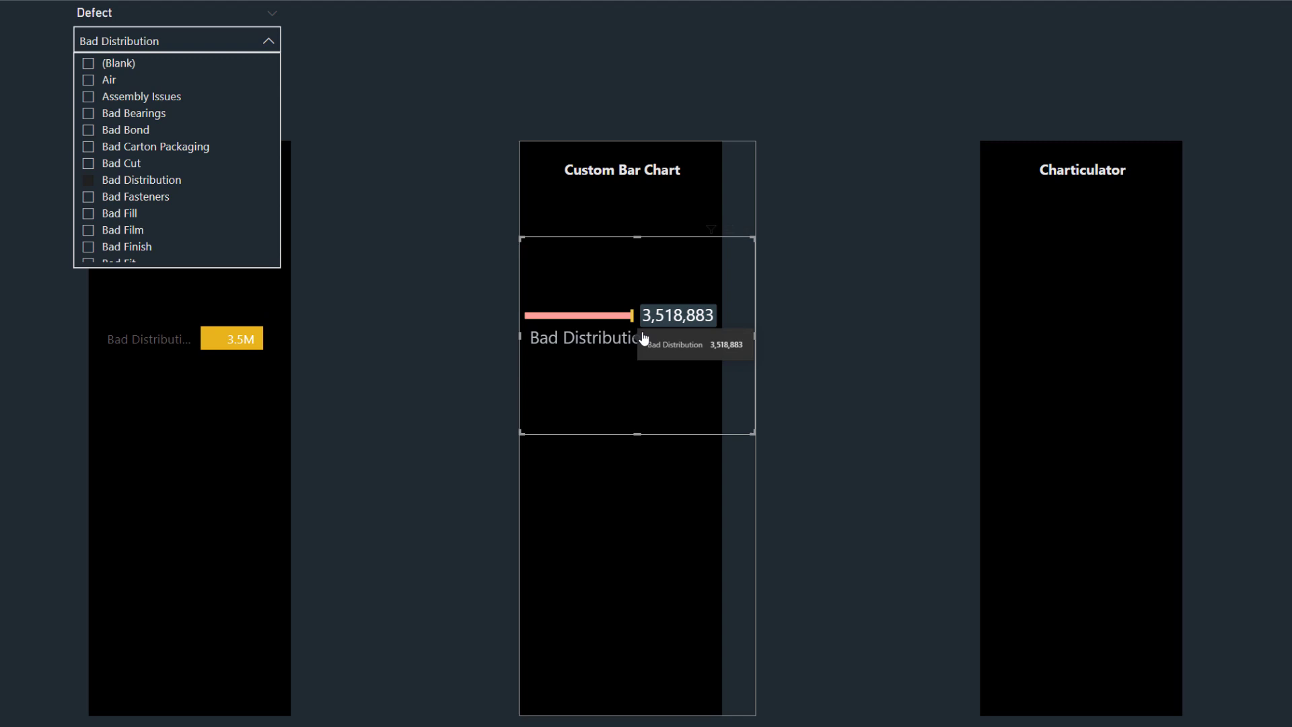
{"action": "left_click", "coordinate": [110, 187]}
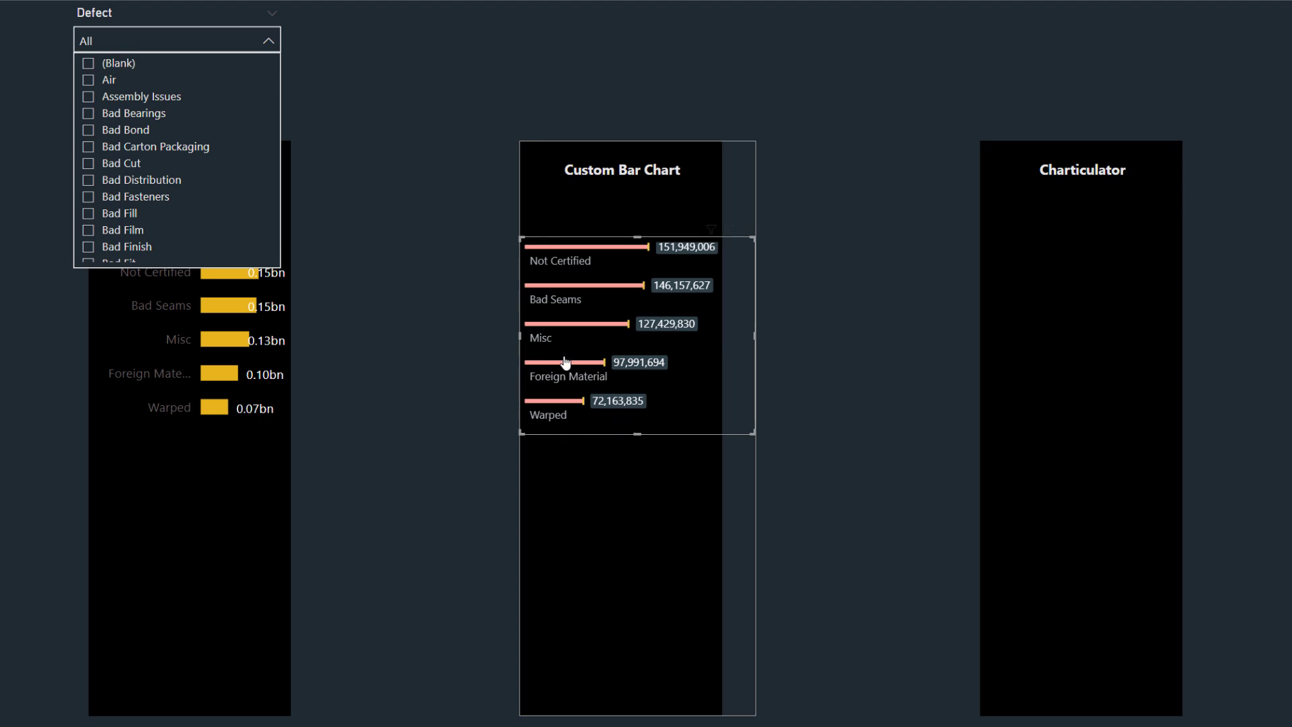
Step: Import the Charticulator visual from AppSource by searching 'Charticu' and confirming the import
{"action": "left_click", "coordinate": [818, 326]}
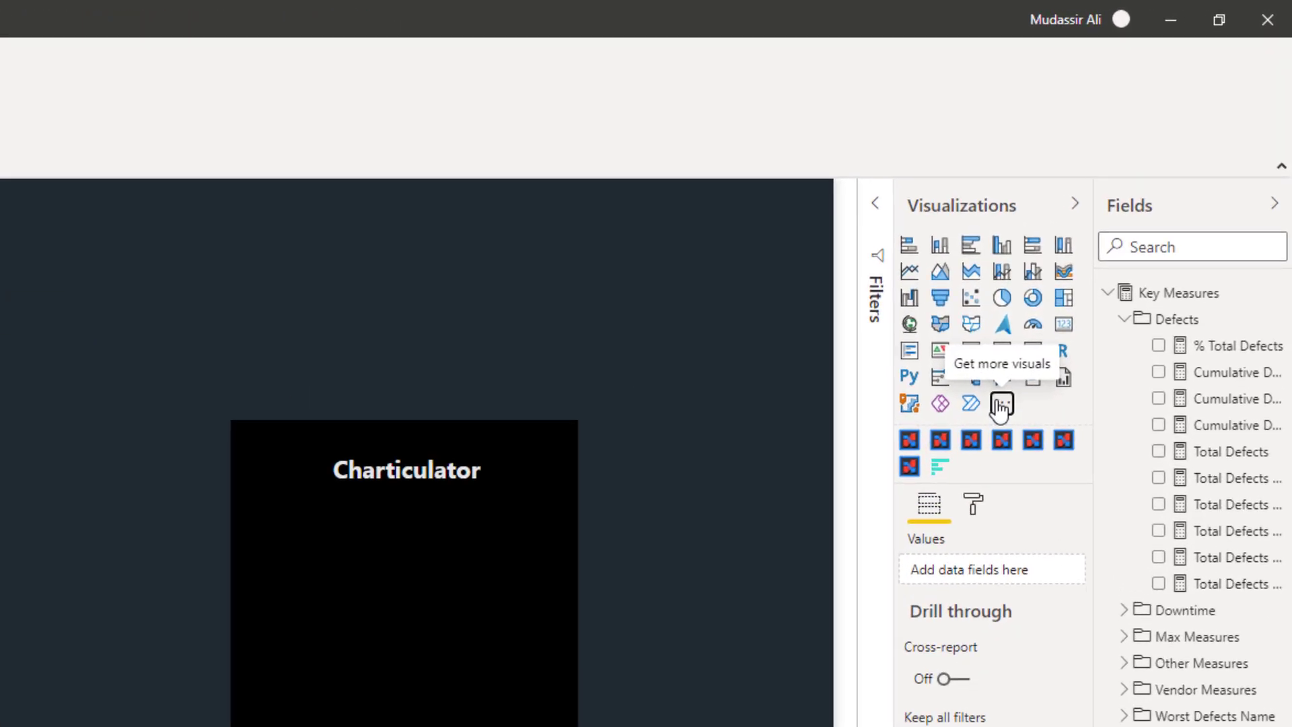
{"action": "left_click", "coordinate": [1158, 186]}
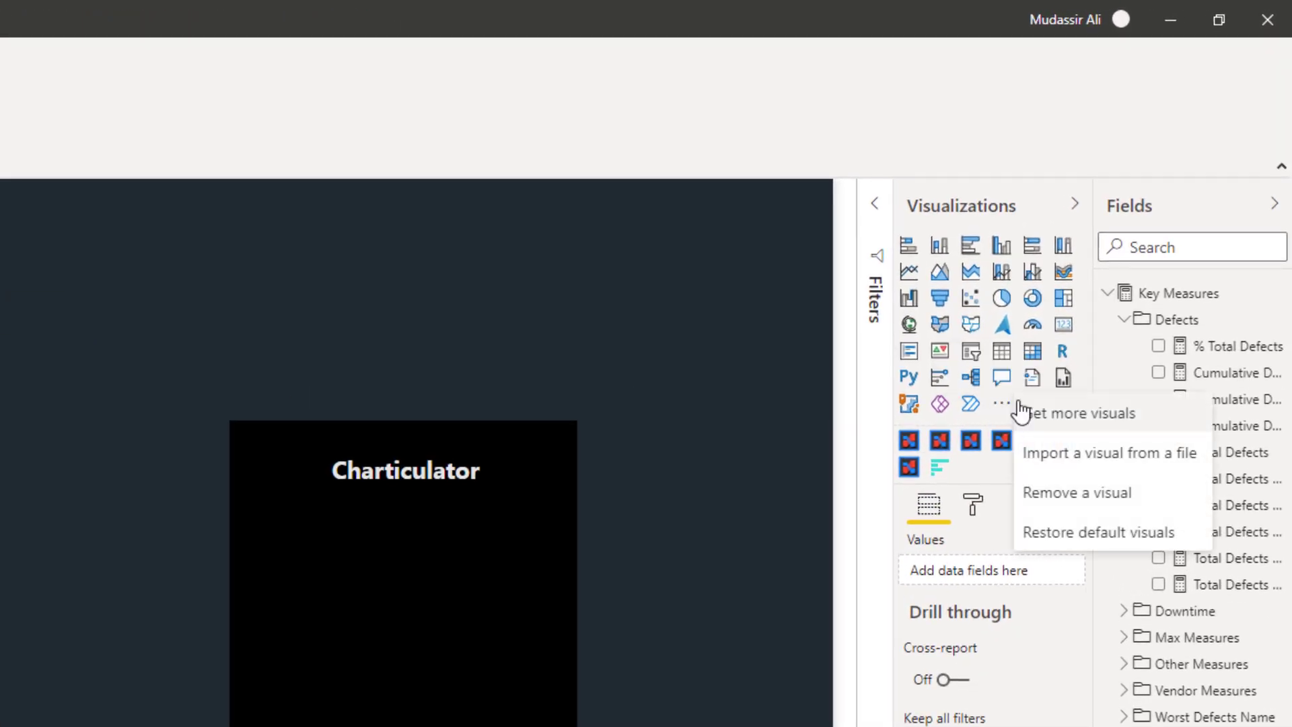
{"action": "left_click", "coordinate": [1040, 416]}
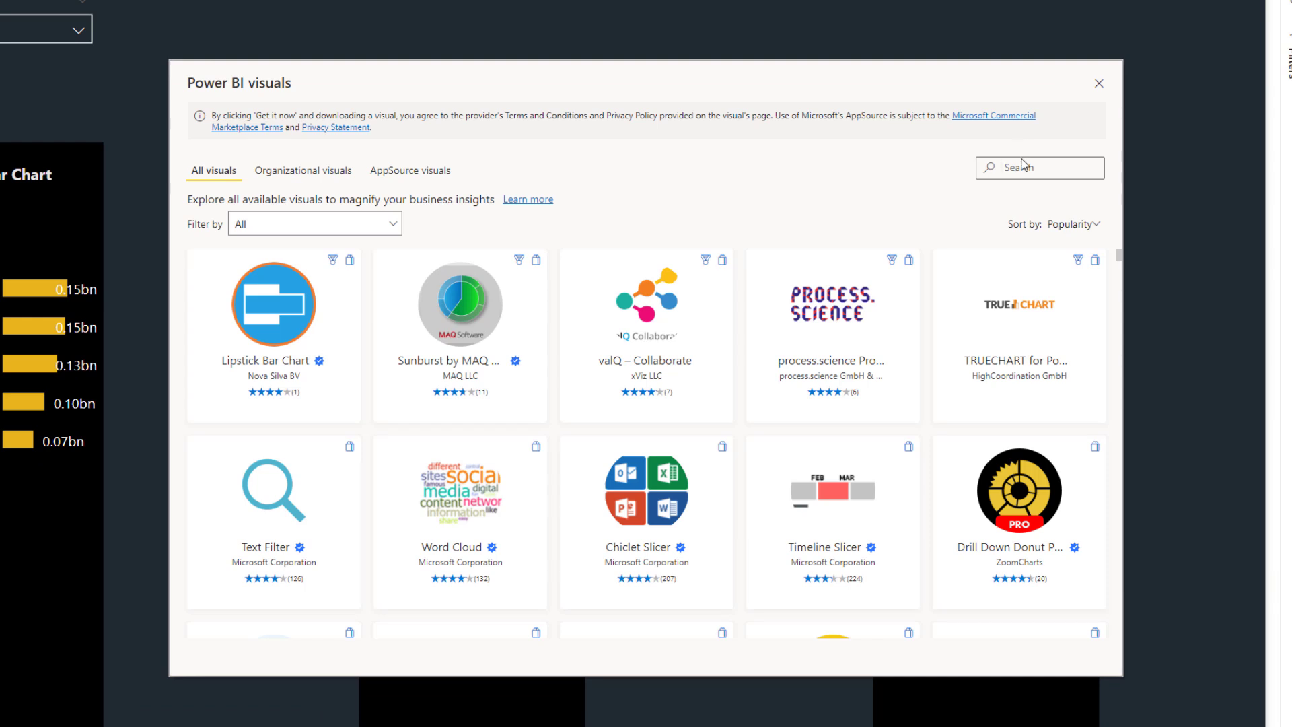
{"action": "type", "text": "Cha"}
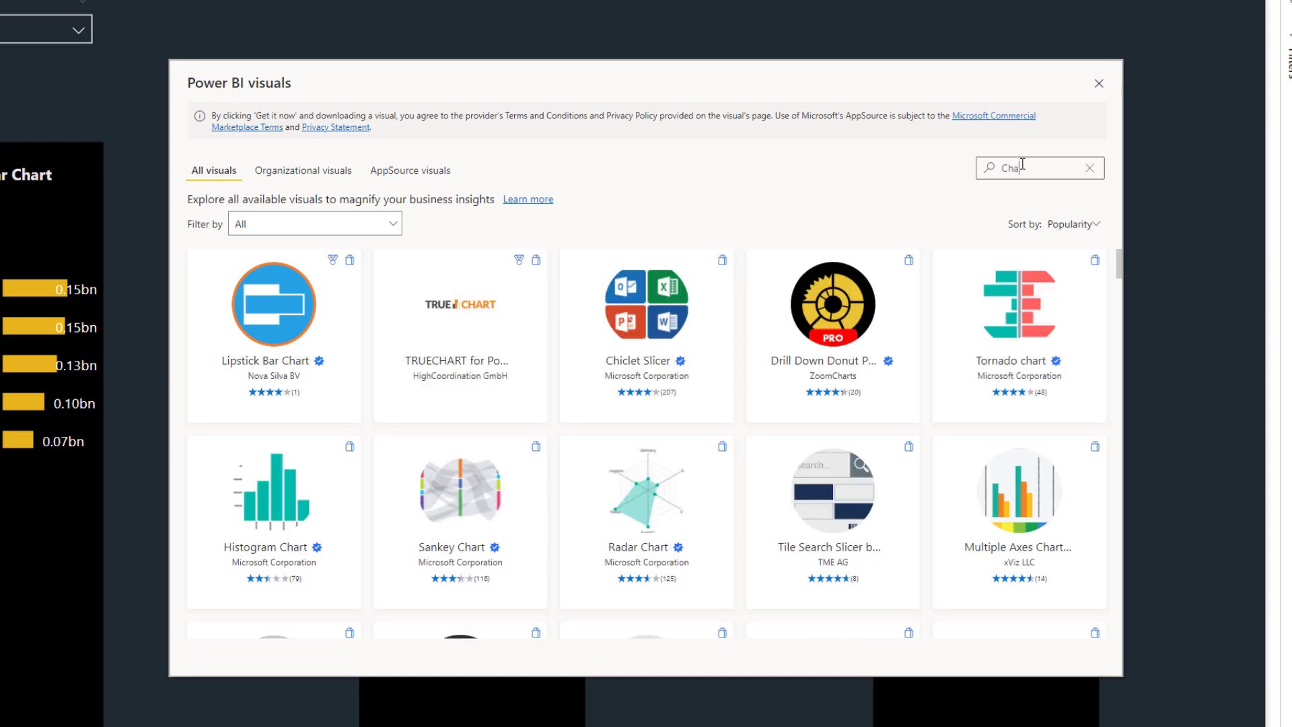
{"action": "type", "text": "rticu"}
{"action": "left_click", "coordinate": [288, 296]}
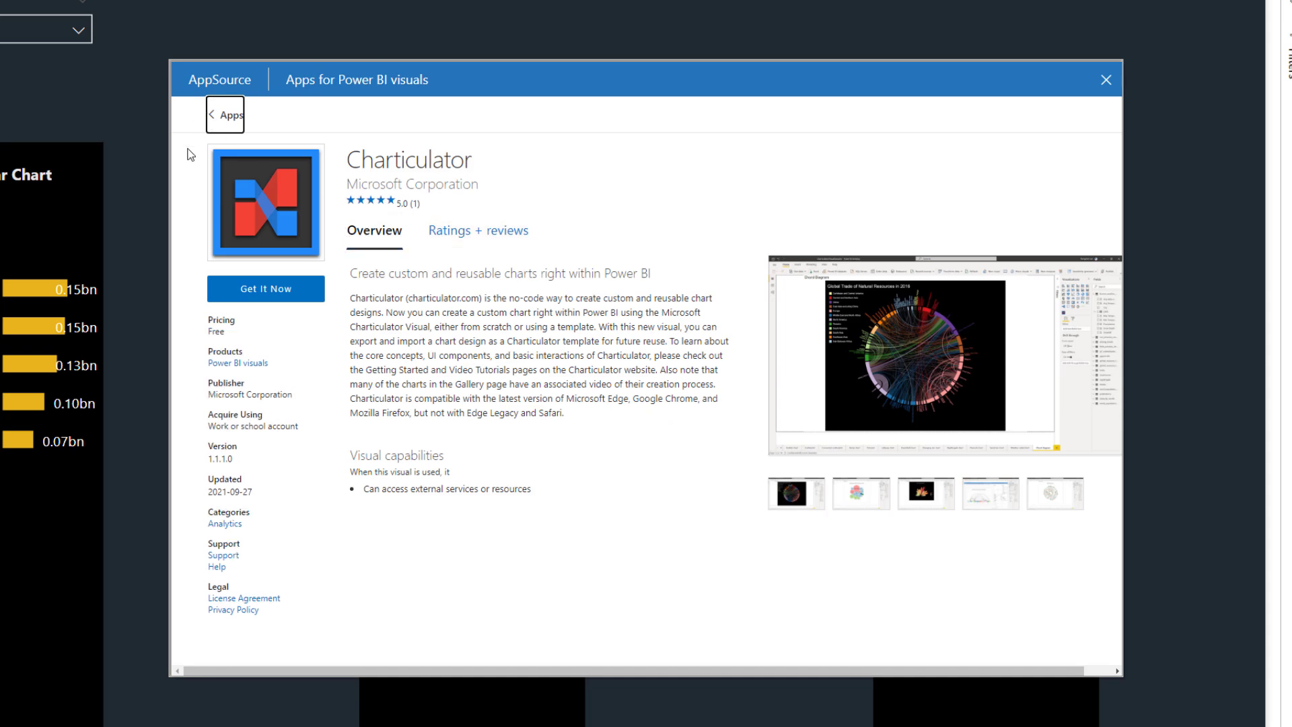
{"action": "left_click", "coordinate": [266, 288]}
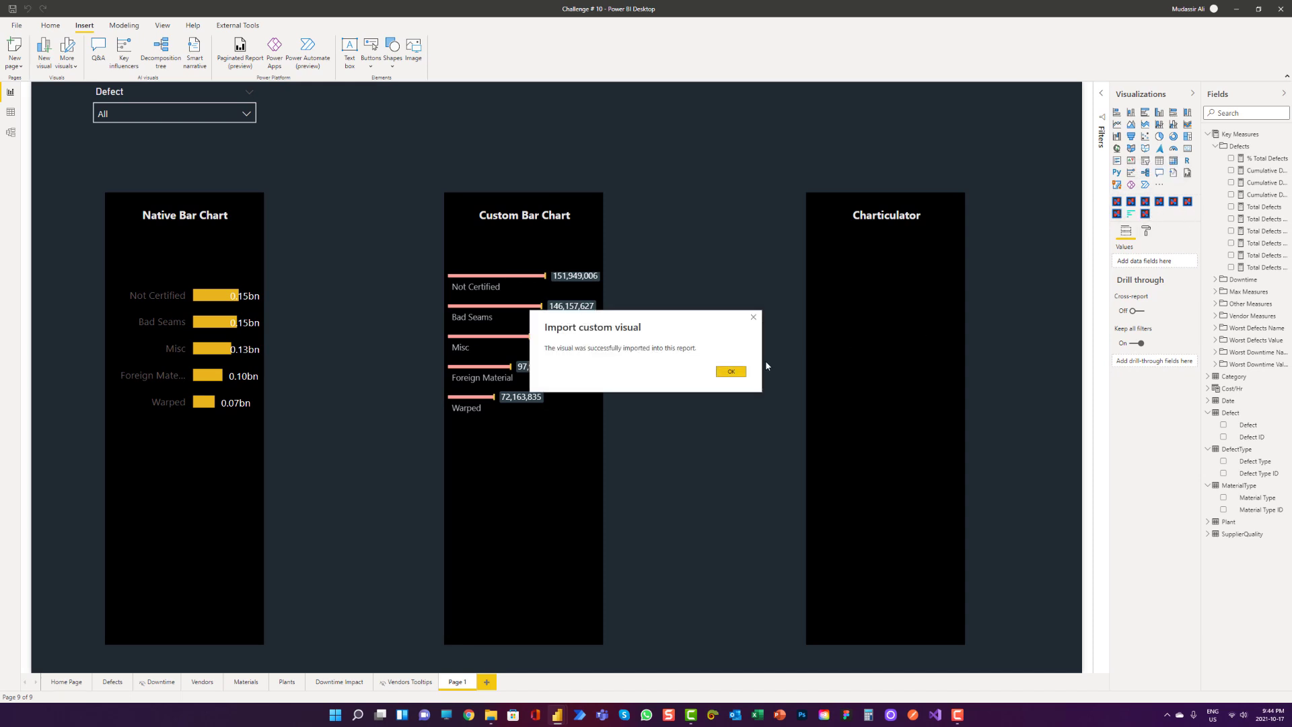
{"action": "left_click", "coordinate": [731, 372]}
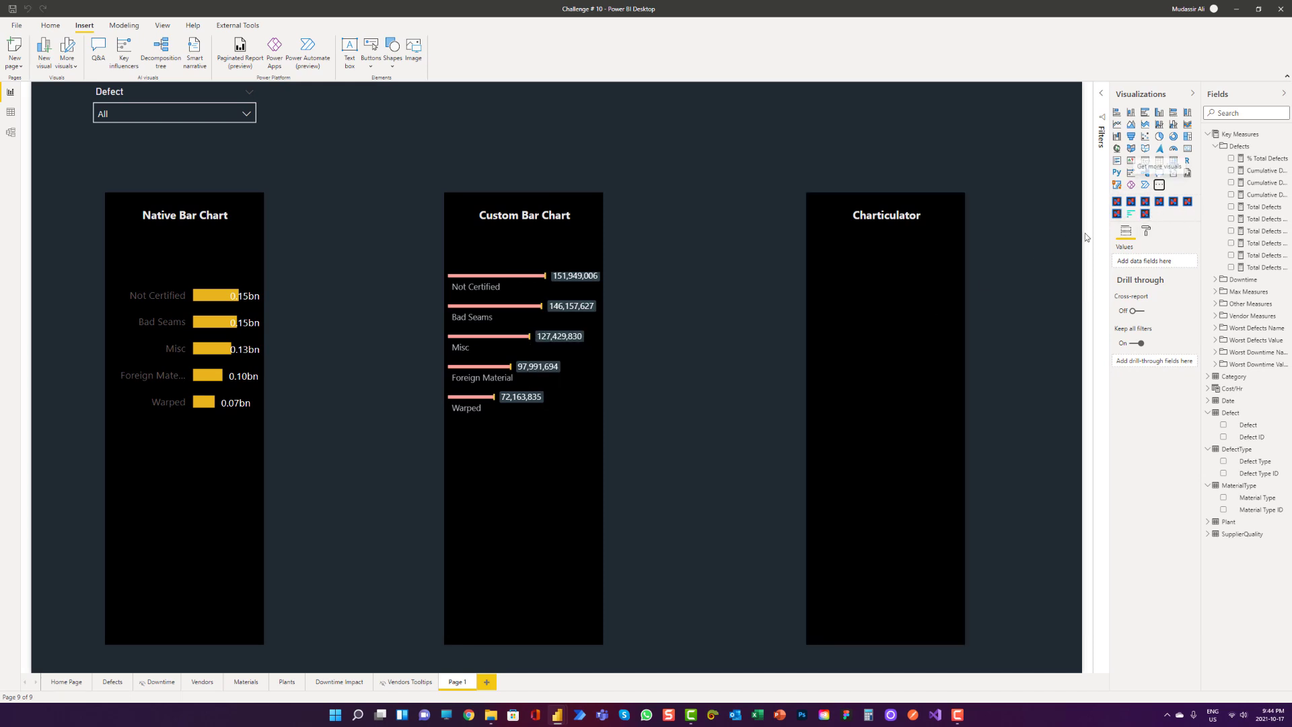
Step: Pin Charticulator to the visualizations pane and place a new Charticulator visual in the Charticulator panel
{"action": "right_click", "coordinate": [1151, 214]}
{"action": "left_click", "coordinate": [1154, 218]}
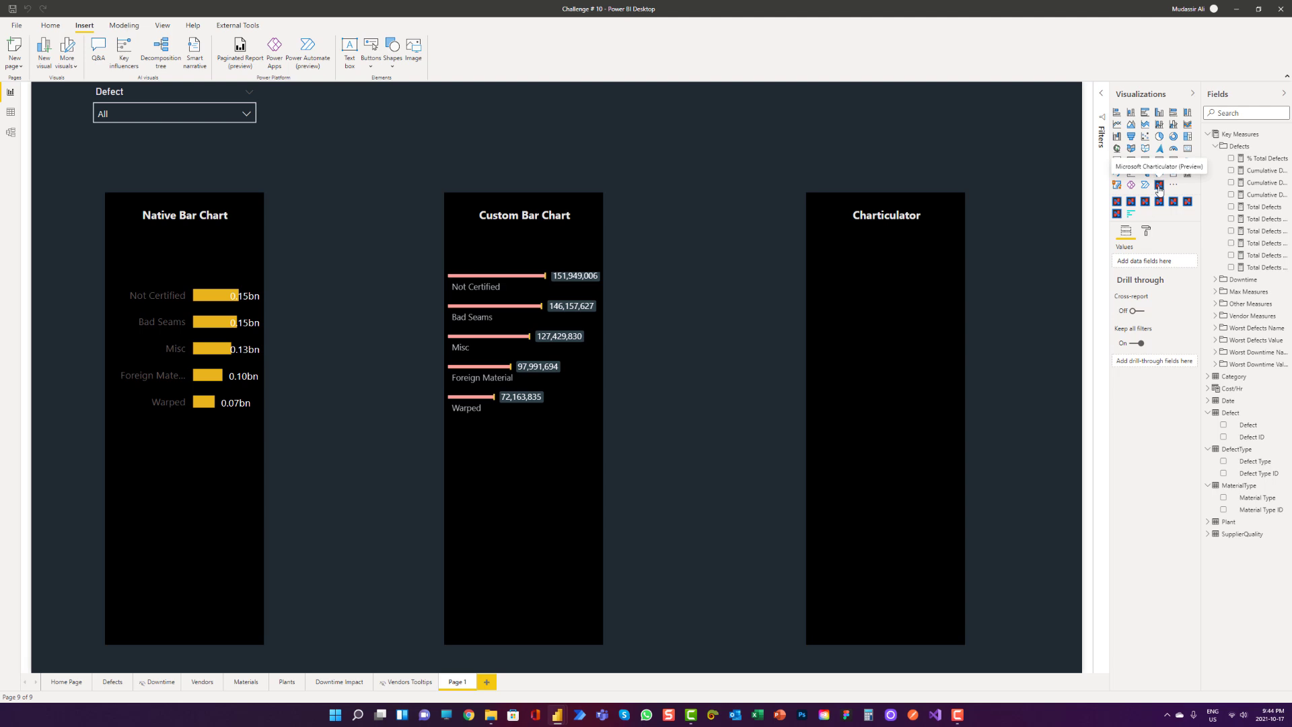
{"action": "left_click", "coordinate": [1159, 184]}
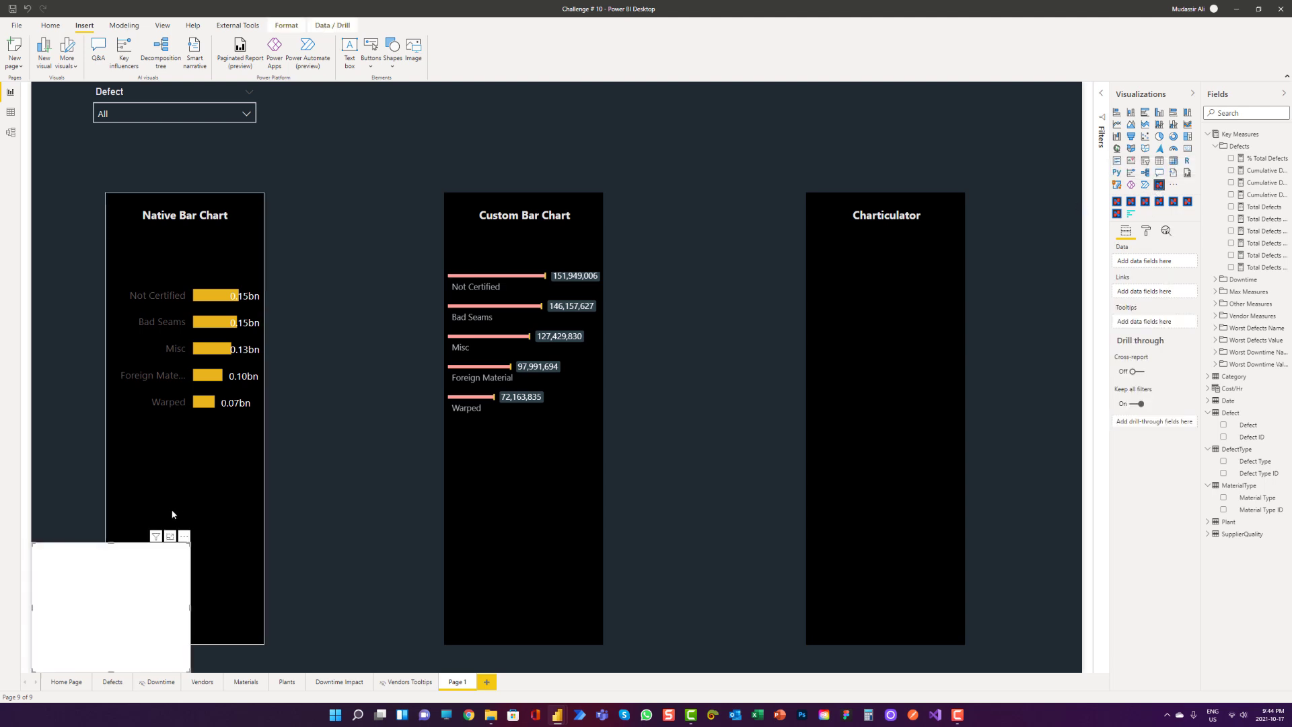
{"action": "left_click_drag", "start_coordinate": [111, 546], "coordinate": [858, 246]}
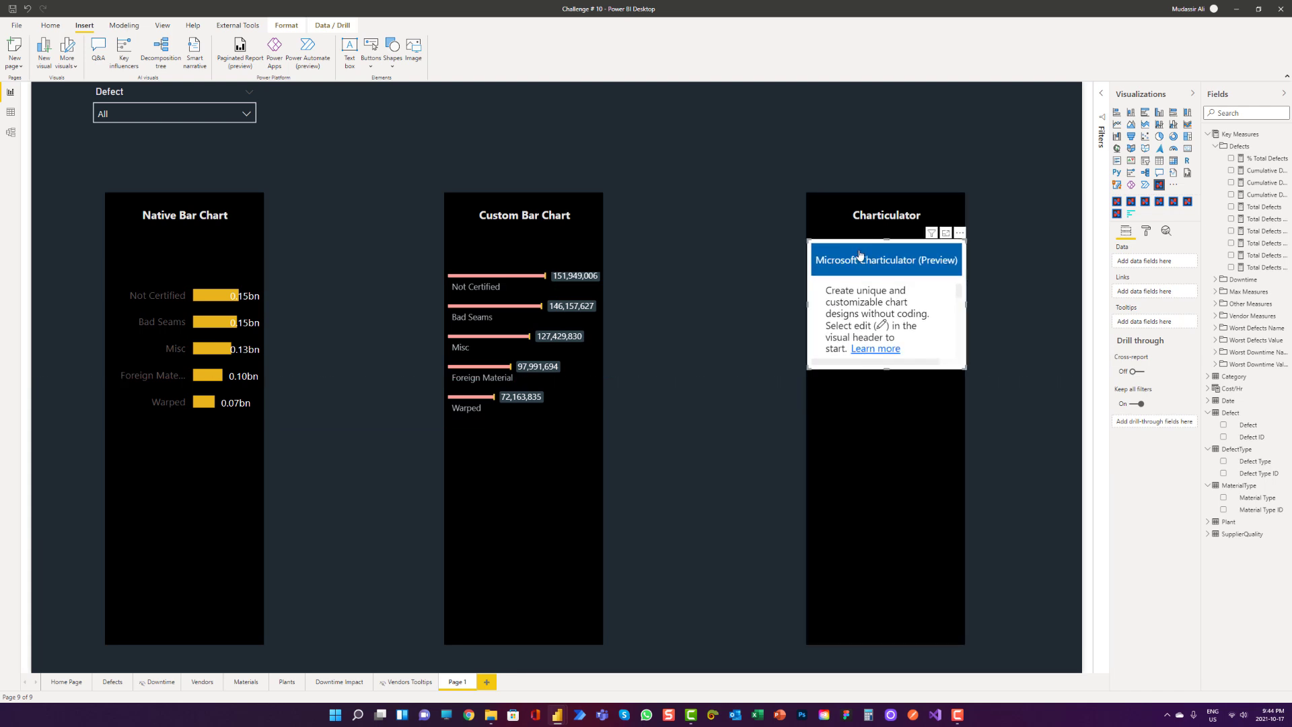
Step: Edit the Charticulator visual with Defect as data and Total Defects as tooltip, then create a new chart
{"action": "left_click_drag", "start_coordinate": [857, 270], "coordinate": [858, 278]}
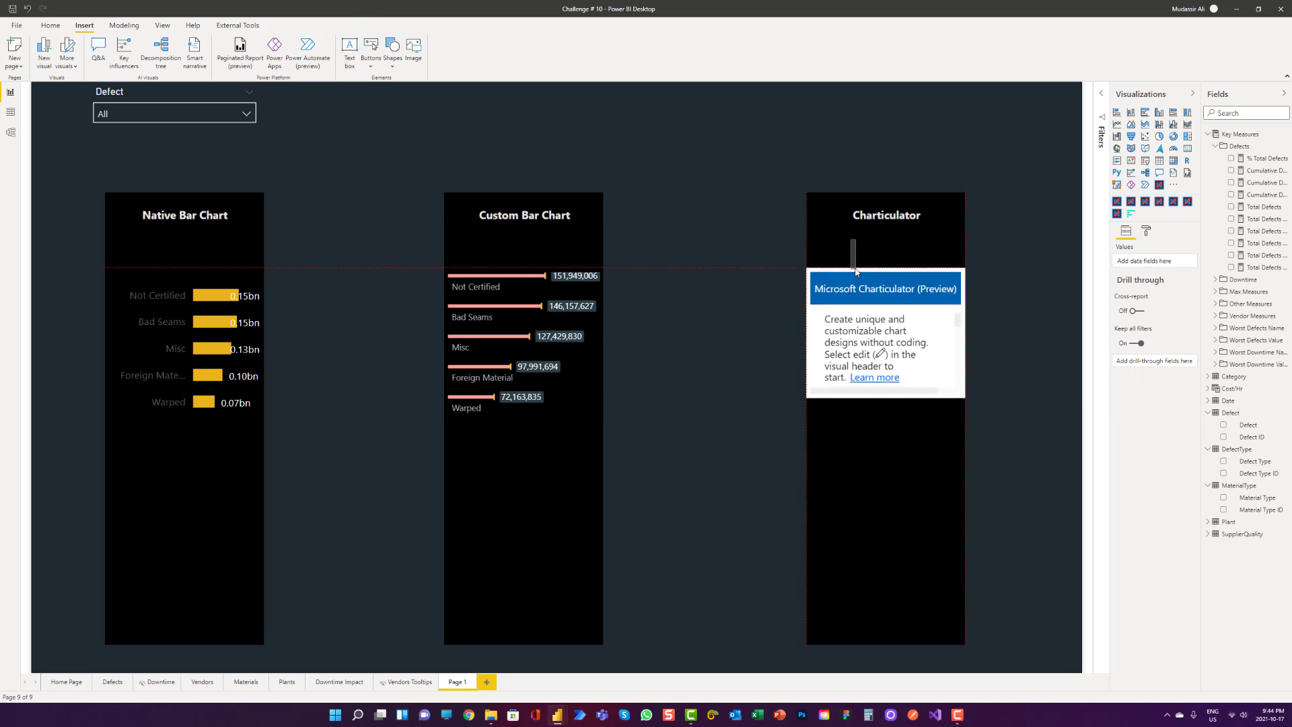
{"action": "left_click", "coordinate": [958, 263]}
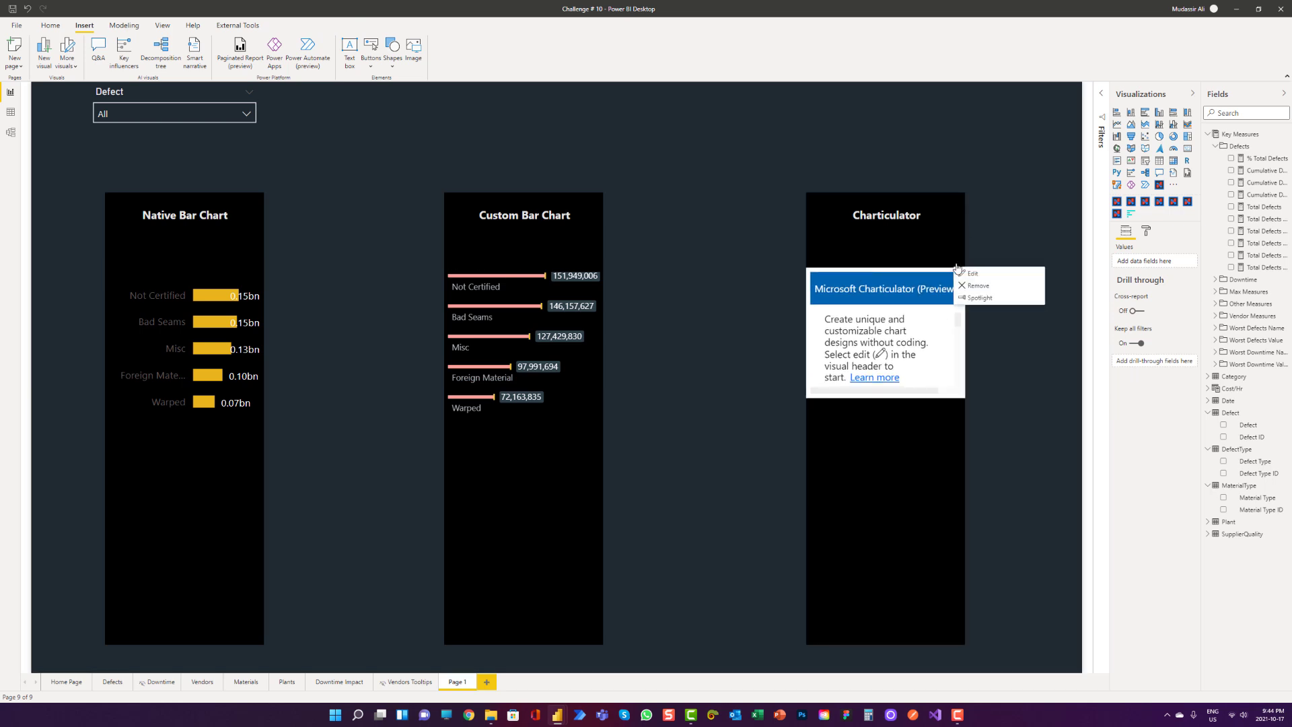
{"action": "left_click", "coordinate": [977, 274]}
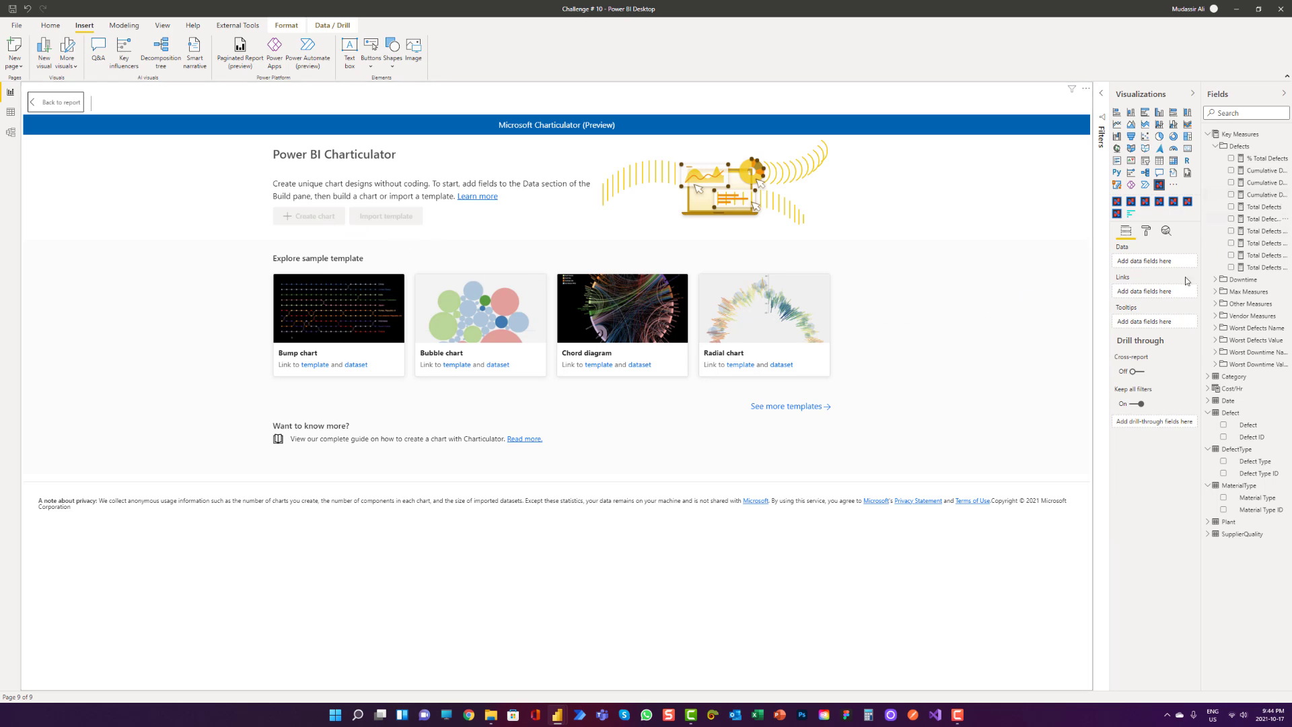
{"action": "left_click_drag", "start_coordinate": [1249, 425], "coordinate": [1154, 270]}
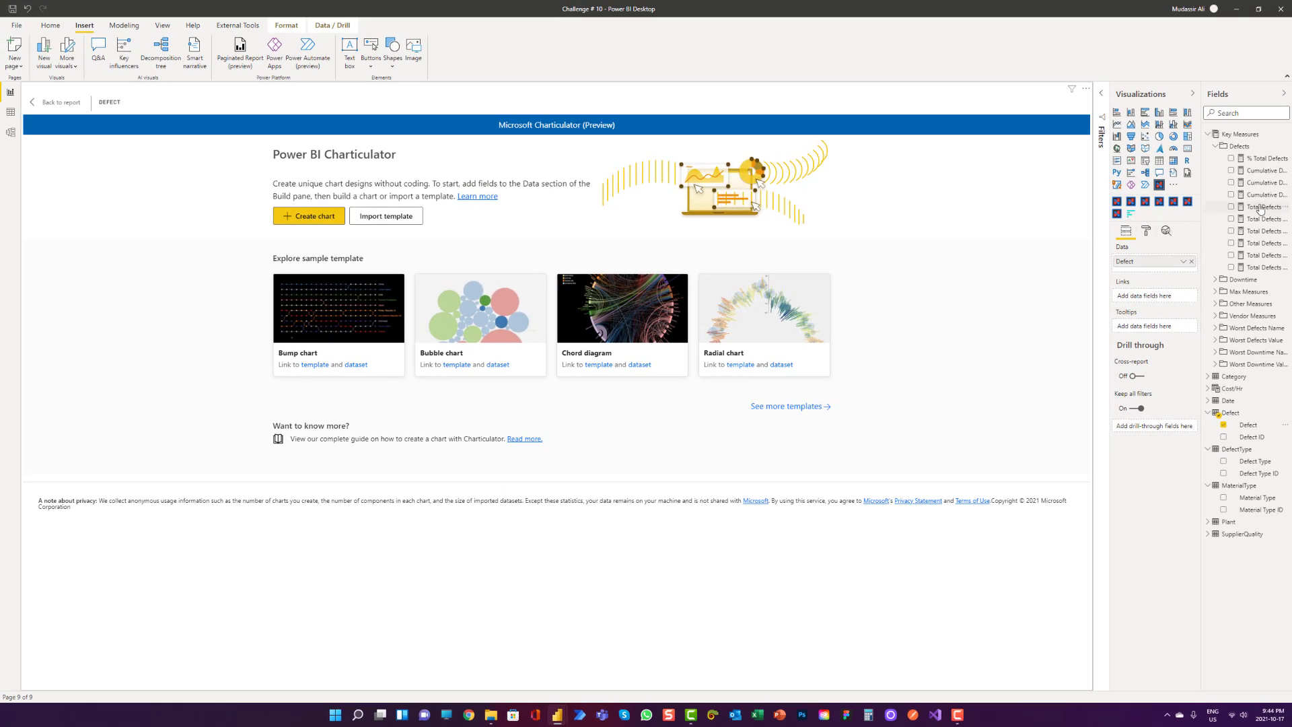
{"action": "left_click_drag", "start_coordinate": [1260, 207], "coordinate": [1158, 330]}
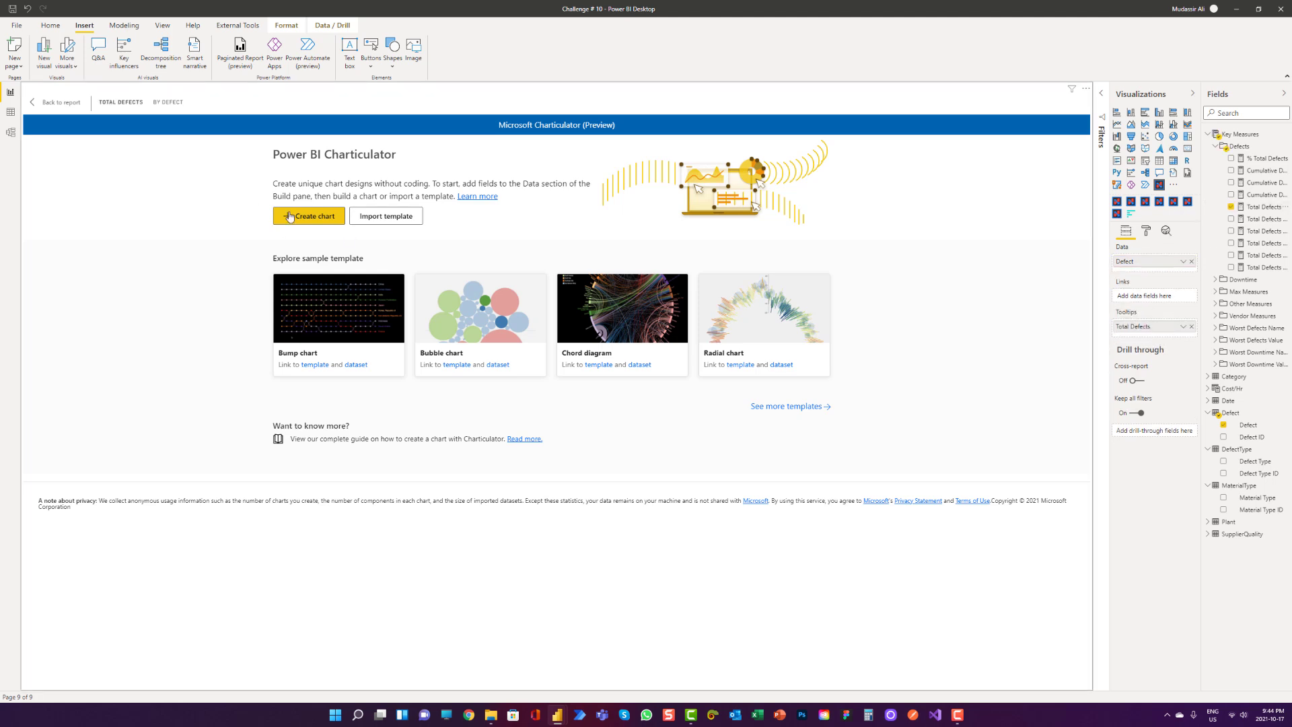
{"action": "left_click", "coordinate": [312, 217]}
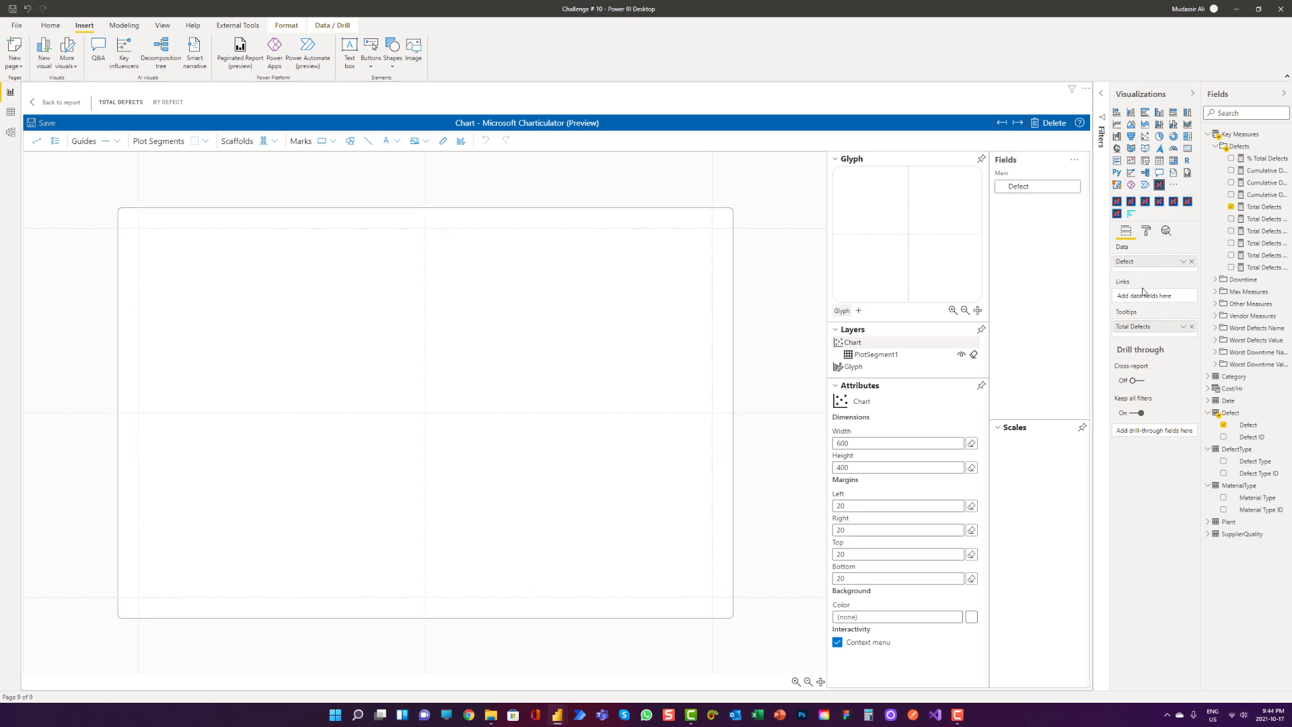
Step: Move Total Defects into the data fields and stack the plot segment vertically as rows
{"action": "left_click_drag", "start_coordinate": [1141, 328], "coordinate": [1140, 272]}
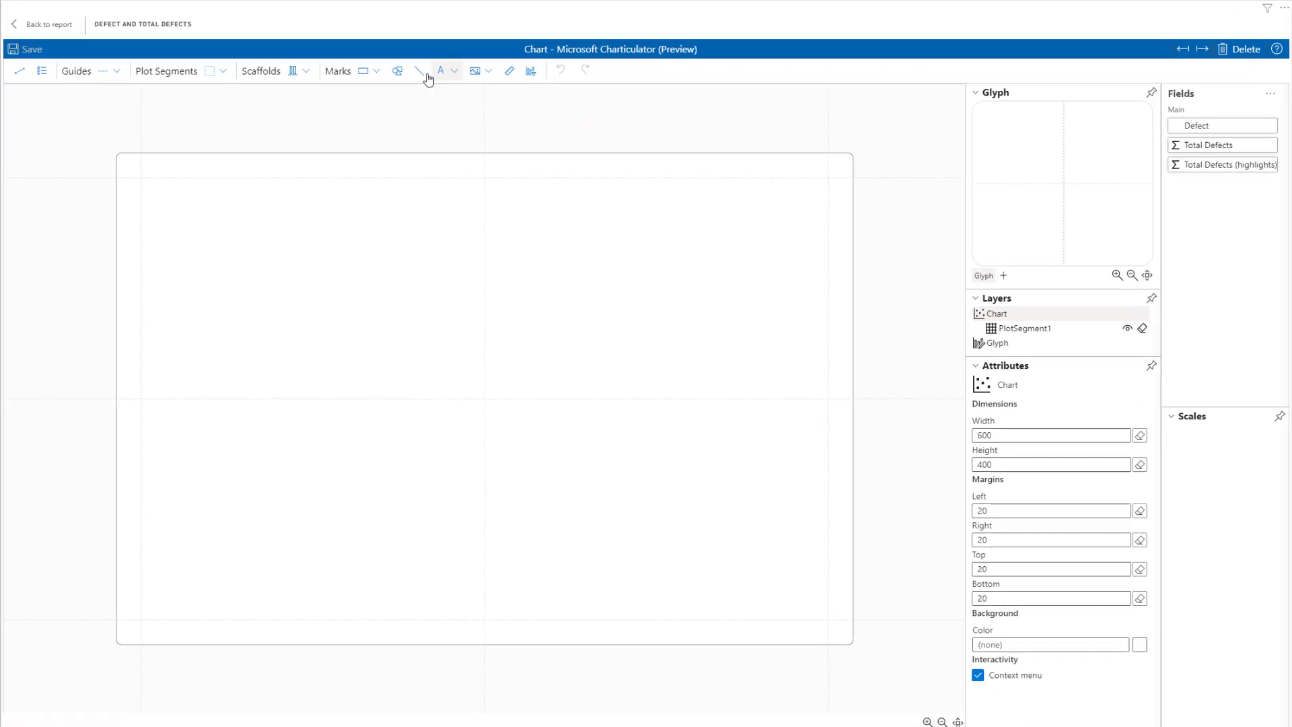
{"action": "left_click", "coordinate": [324, 188]}
{"action": "left_click_drag", "start_coordinate": [305, 260], "coordinate": [866, 254]}
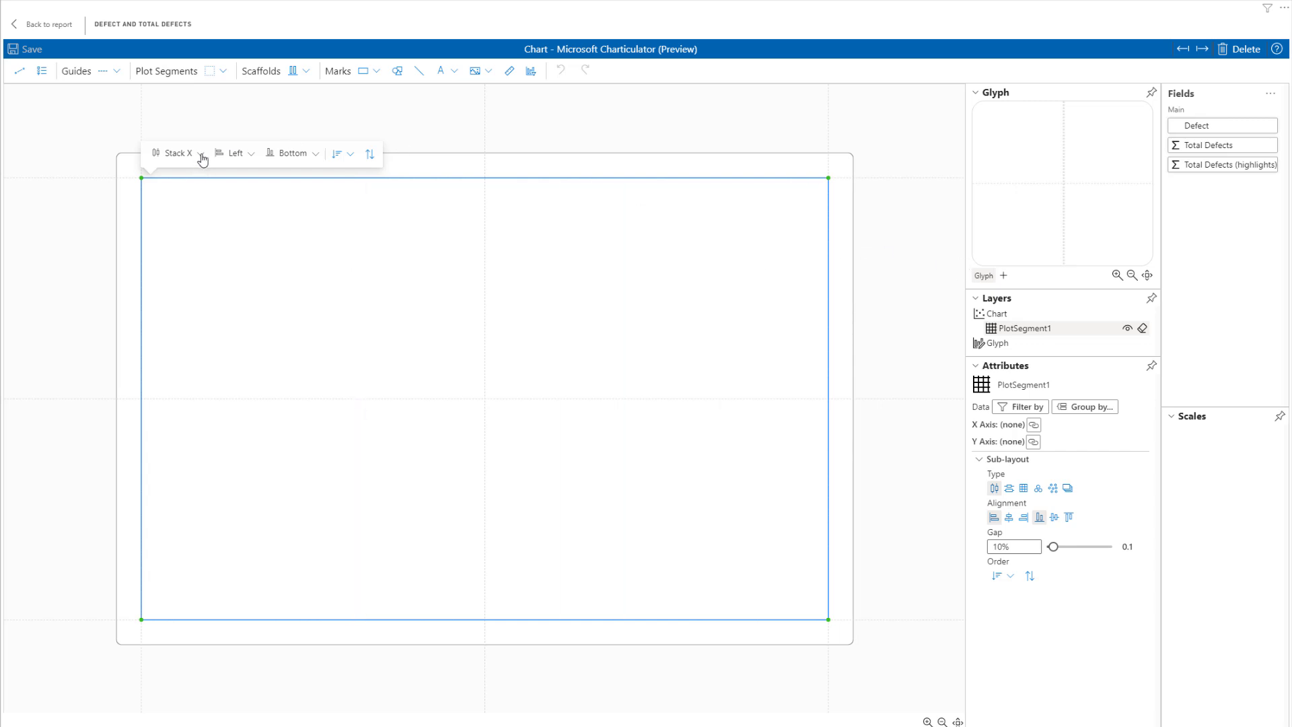
{"action": "left_click_drag", "start_coordinate": [234, 228], "coordinate": [235, 173]}
{"action": "left_click", "coordinate": [200, 154]}
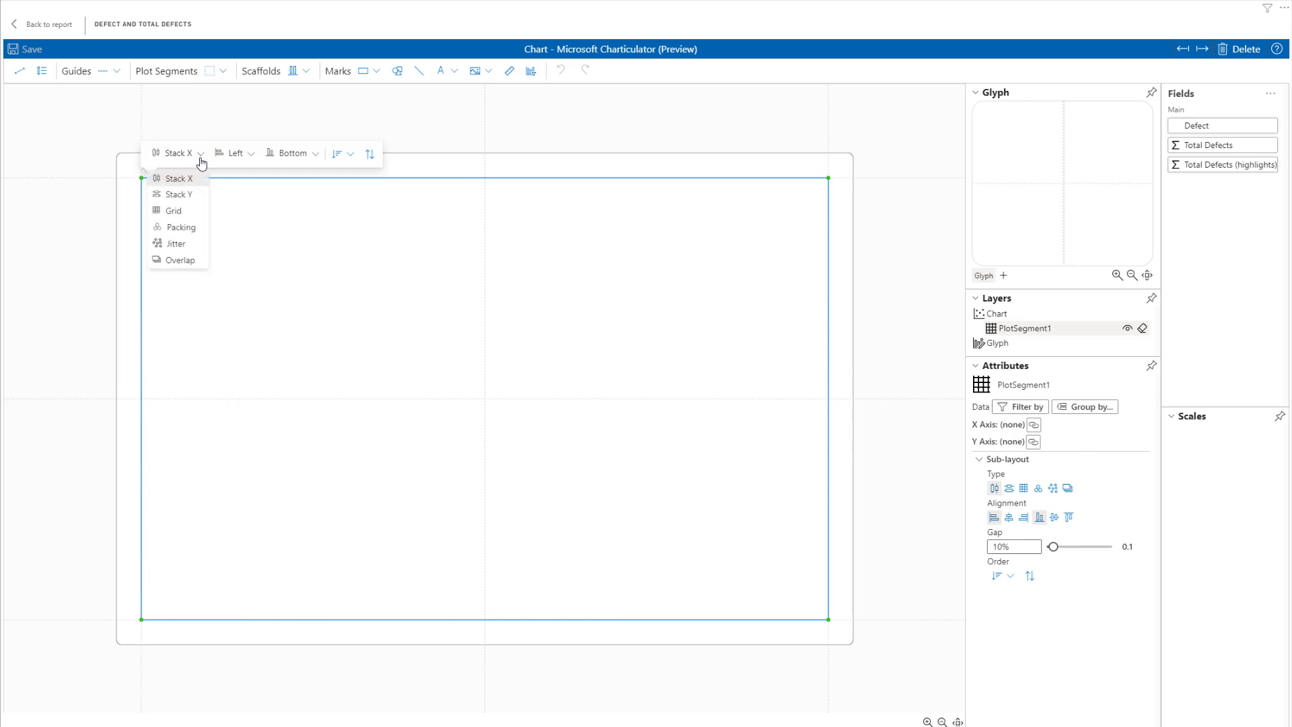
{"action": "left_click", "coordinate": [181, 196]}
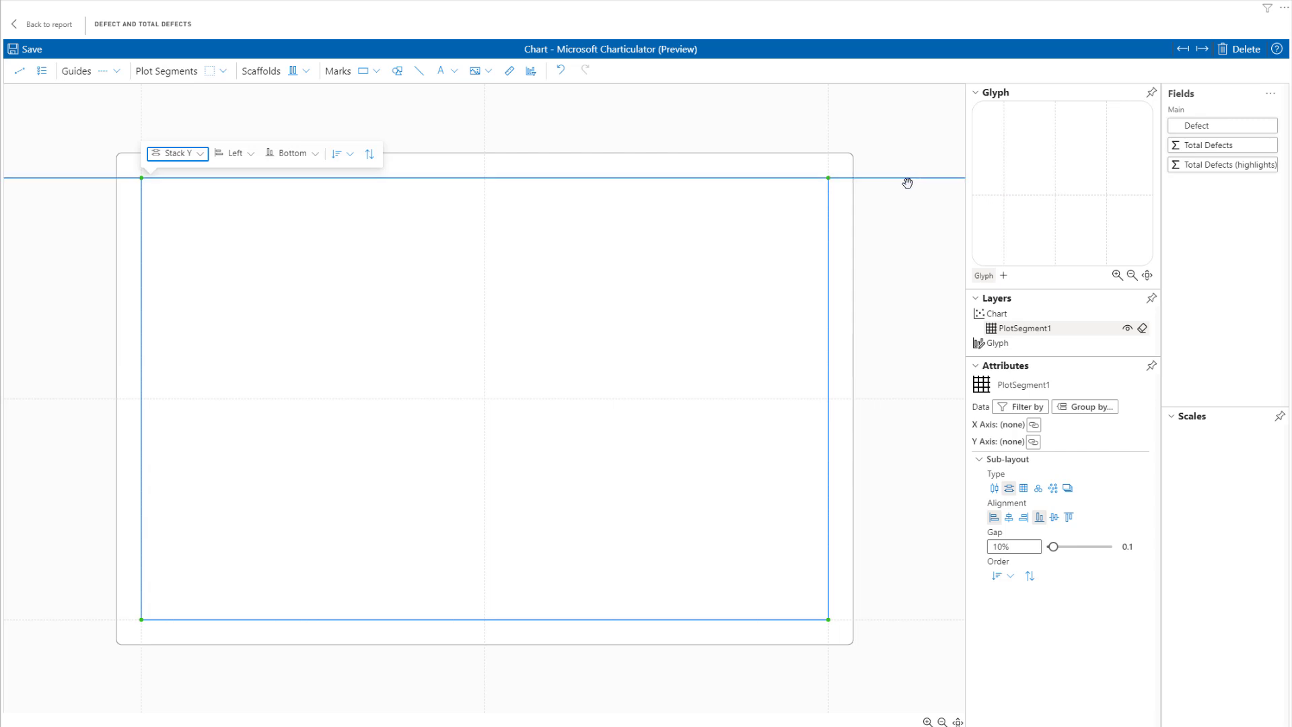
Step: Draw a rectangle mark into the glyph so it fills the plot area
{"action": "left_click", "coordinate": [376, 71]}
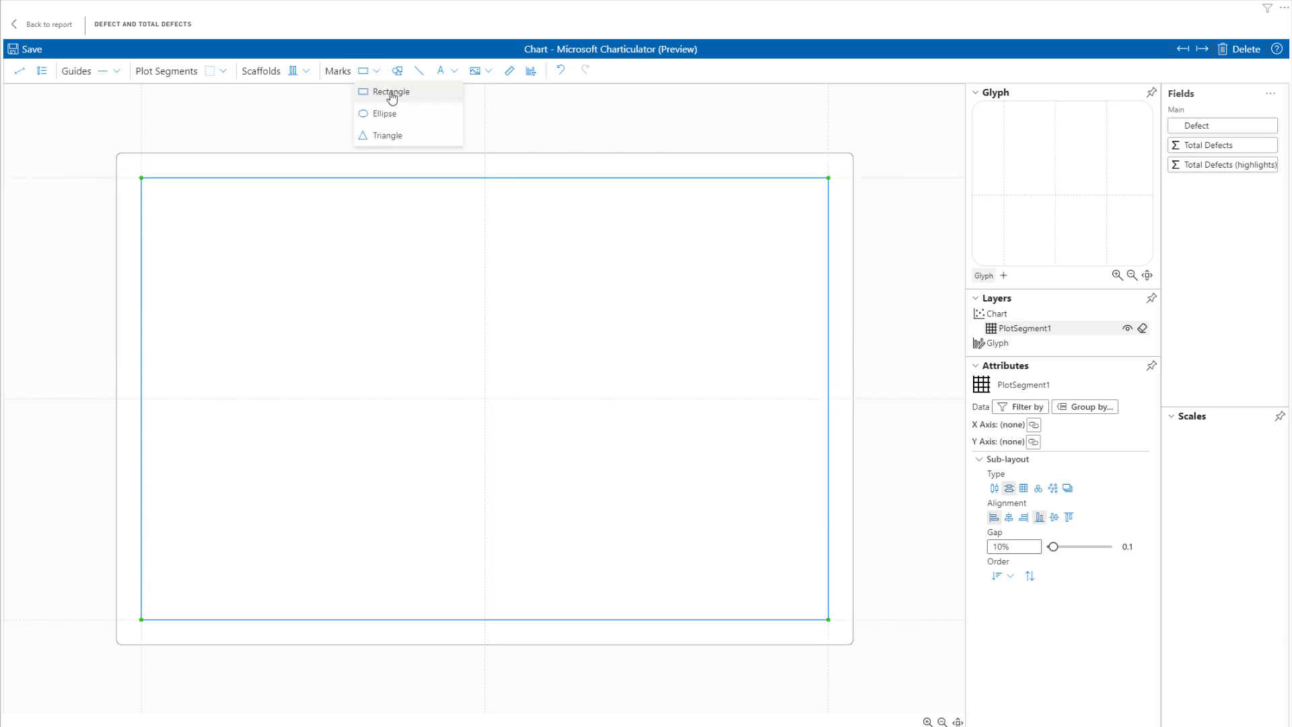
{"action": "left_click", "coordinate": [392, 92]}
{"action": "left_click_drag", "start_coordinate": [1003, 187], "coordinate": [1107, 197]}
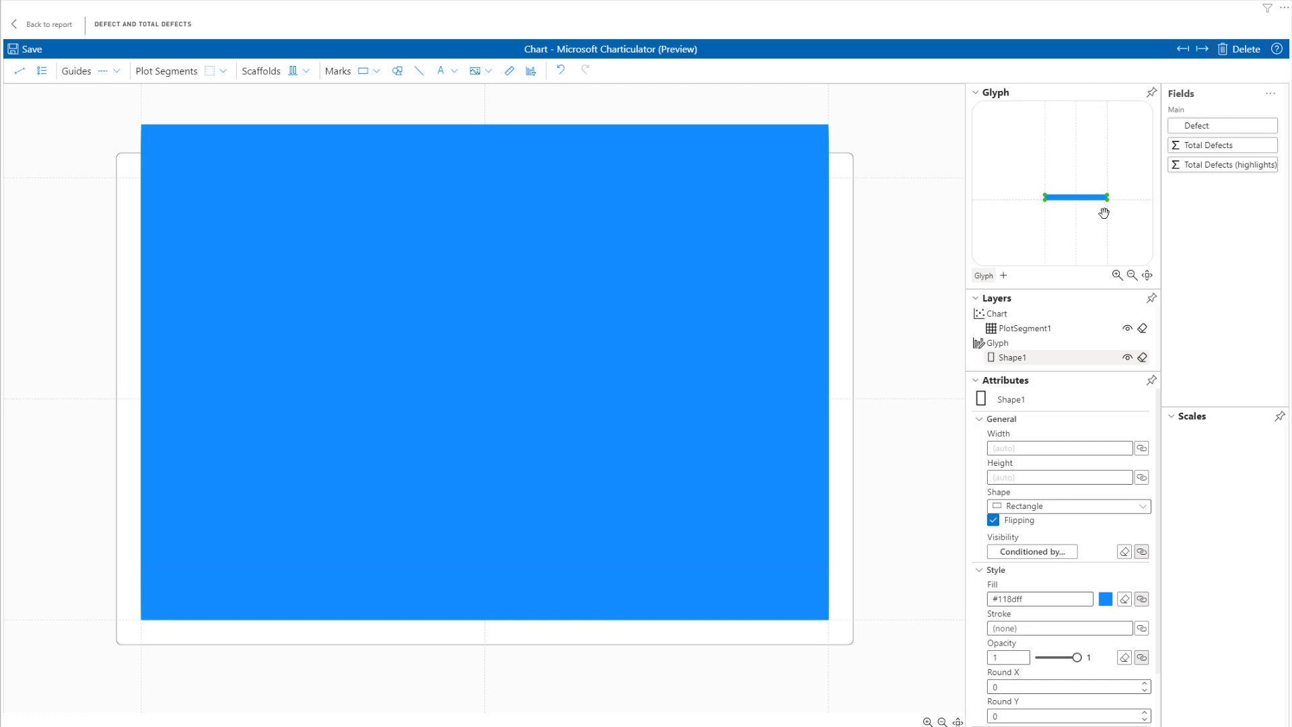
{"action": "scroll", "coordinate": [1084, 221], "scroll_direction": "up", "scroll_amount": 3}
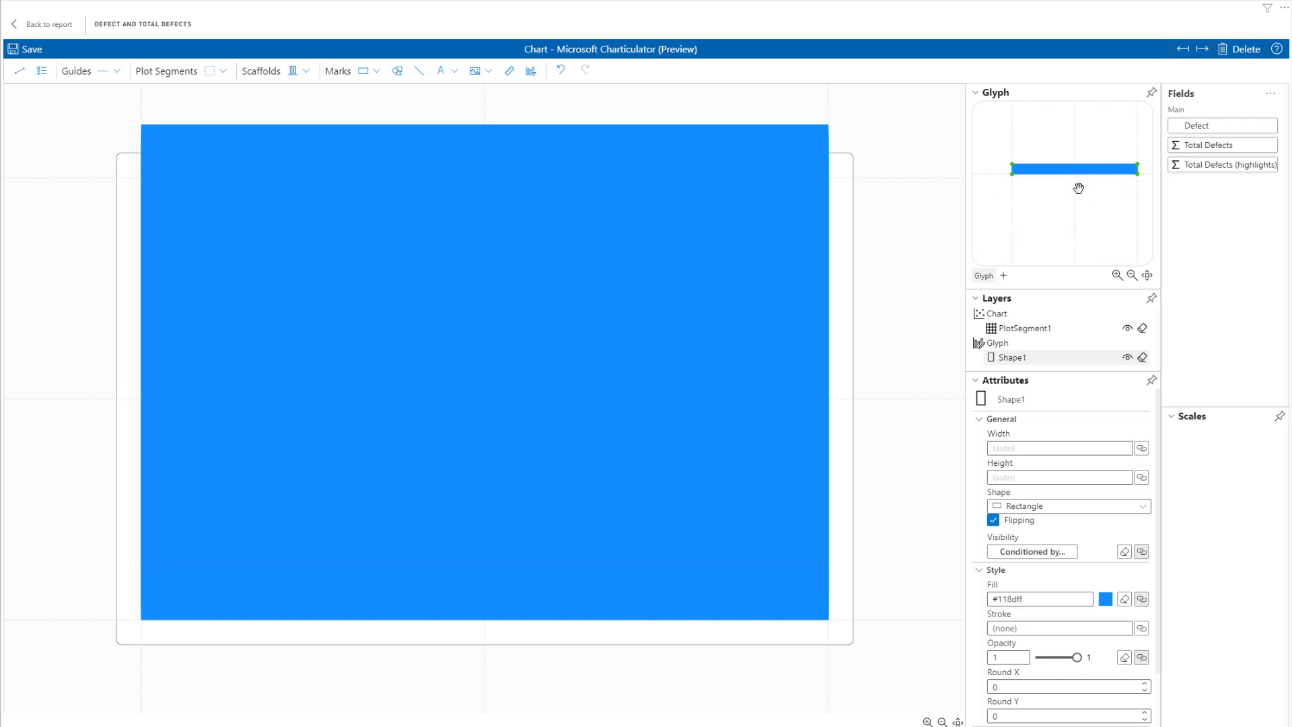
{"action": "scroll", "coordinate": [1096, 189], "scroll_direction": "down", "scroll_amount": 3}
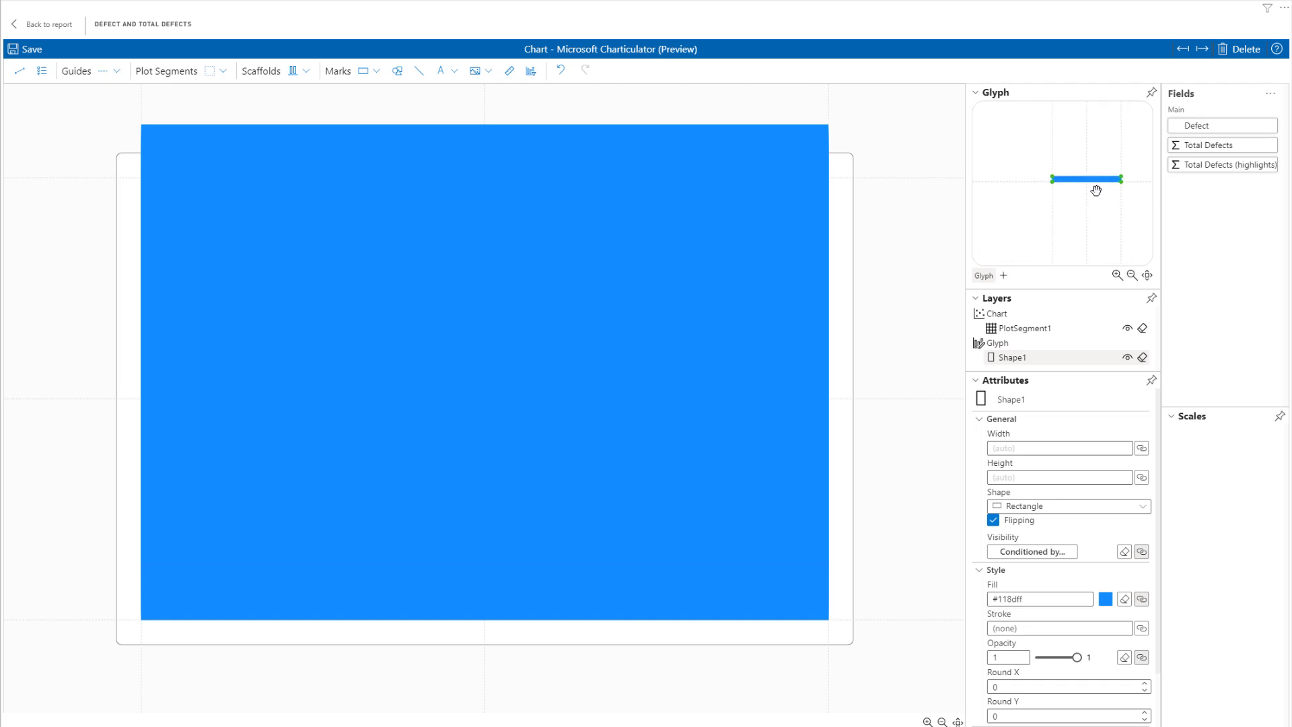
{"action": "scroll", "coordinate": [1091, 212], "scroll_direction": "up", "scroll_amount": 3}
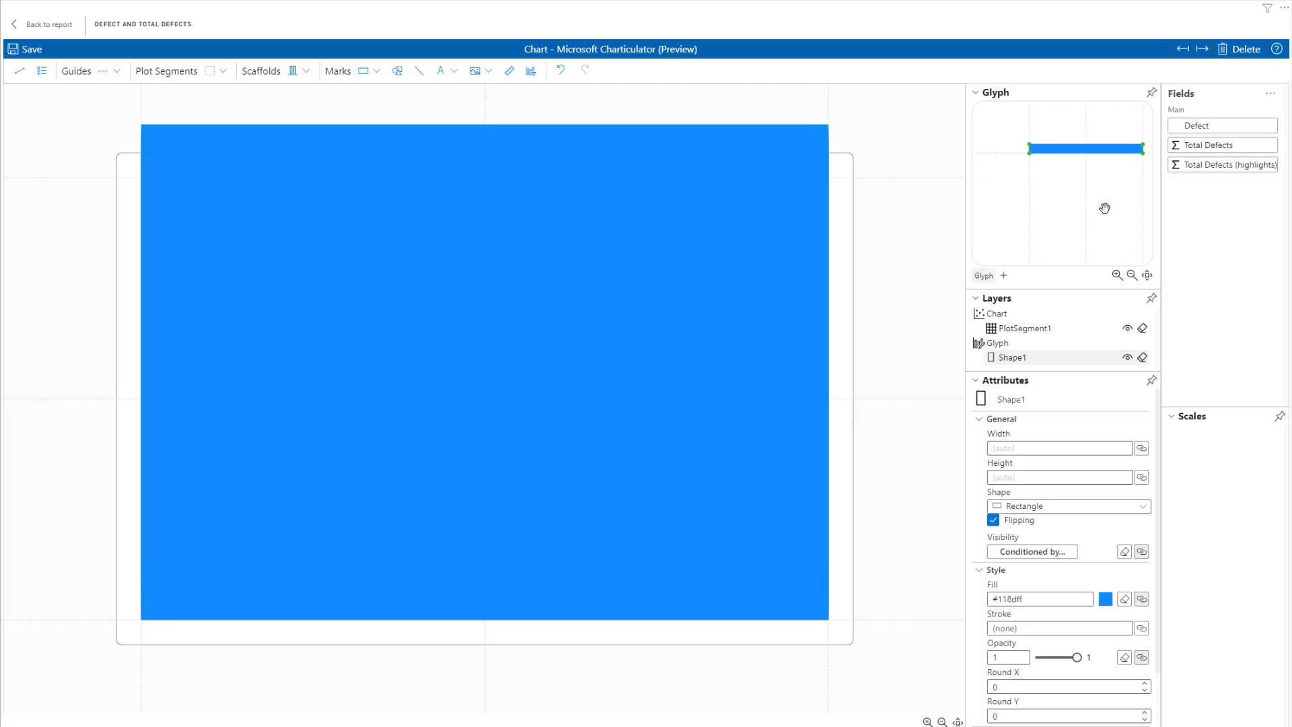
{"action": "mouse_move", "coordinate": [1105, 208]}
{"action": "left_mouse_down"}
{"action": "mouse_move", "coordinate": [1070, 208]}
{"action": "mouse_move", "coordinate": [1087, 226]}
{"action": "left_mouse_up"}
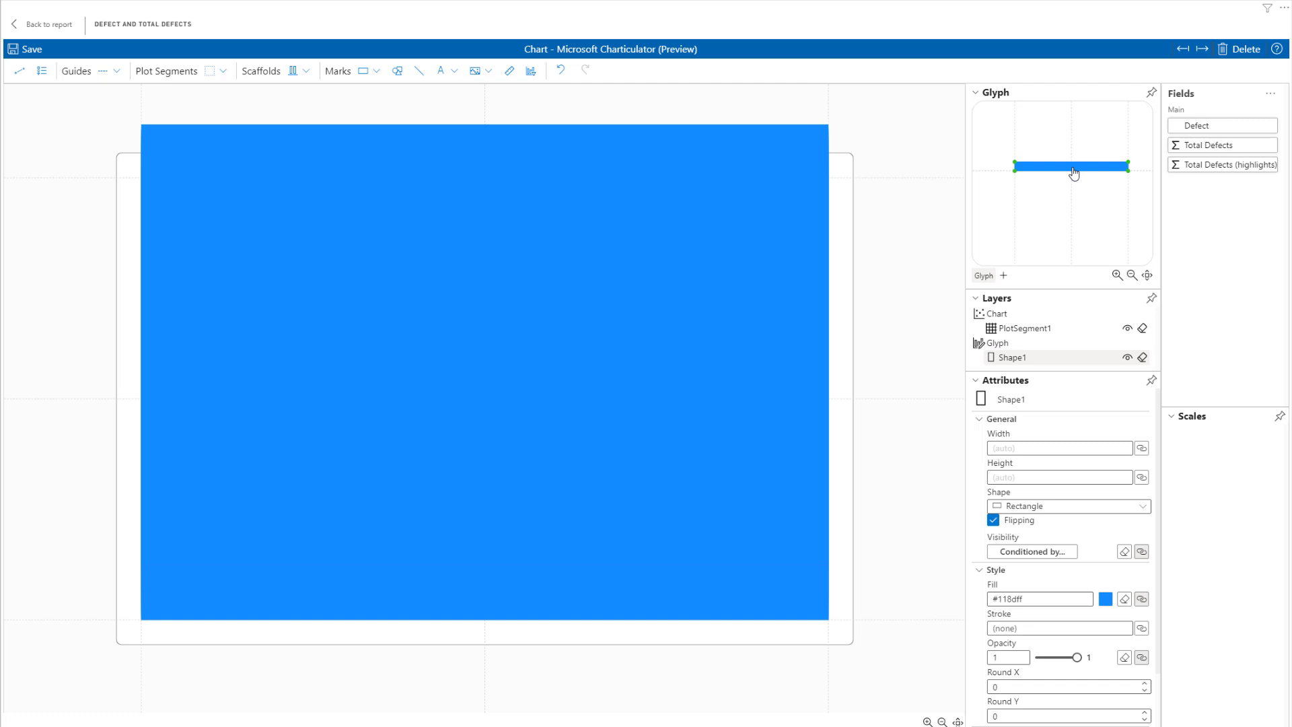
Step: Delete the Shape1 rectangle and keep the plot segment on the Stack Y layout
{"action": "key", "text": "Delete"}
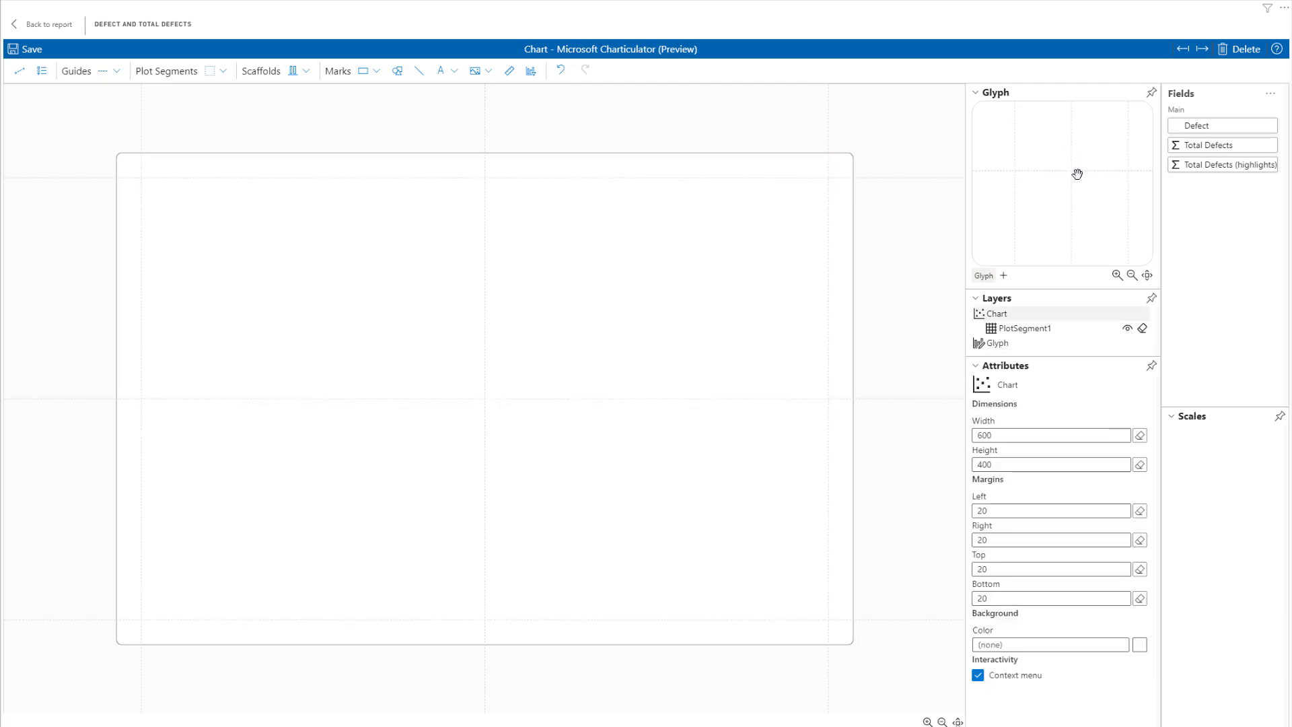
{"action": "left_click", "coordinate": [418, 211]}
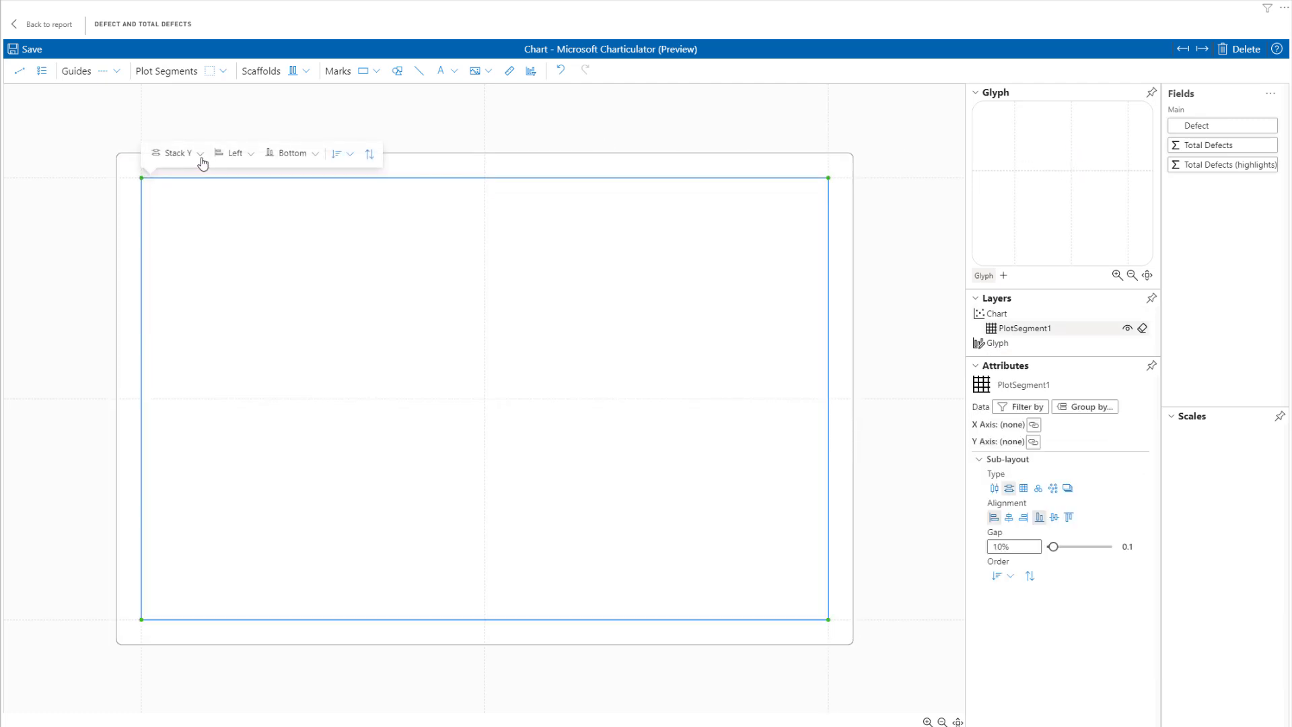
{"action": "left_click", "coordinate": [200, 154]}
{"action": "left_click", "coordinate": [191, 195]}
{"action": "left_click_drag", "start_coordinate": [1110, 205], "coordinate": [1020, 164]}
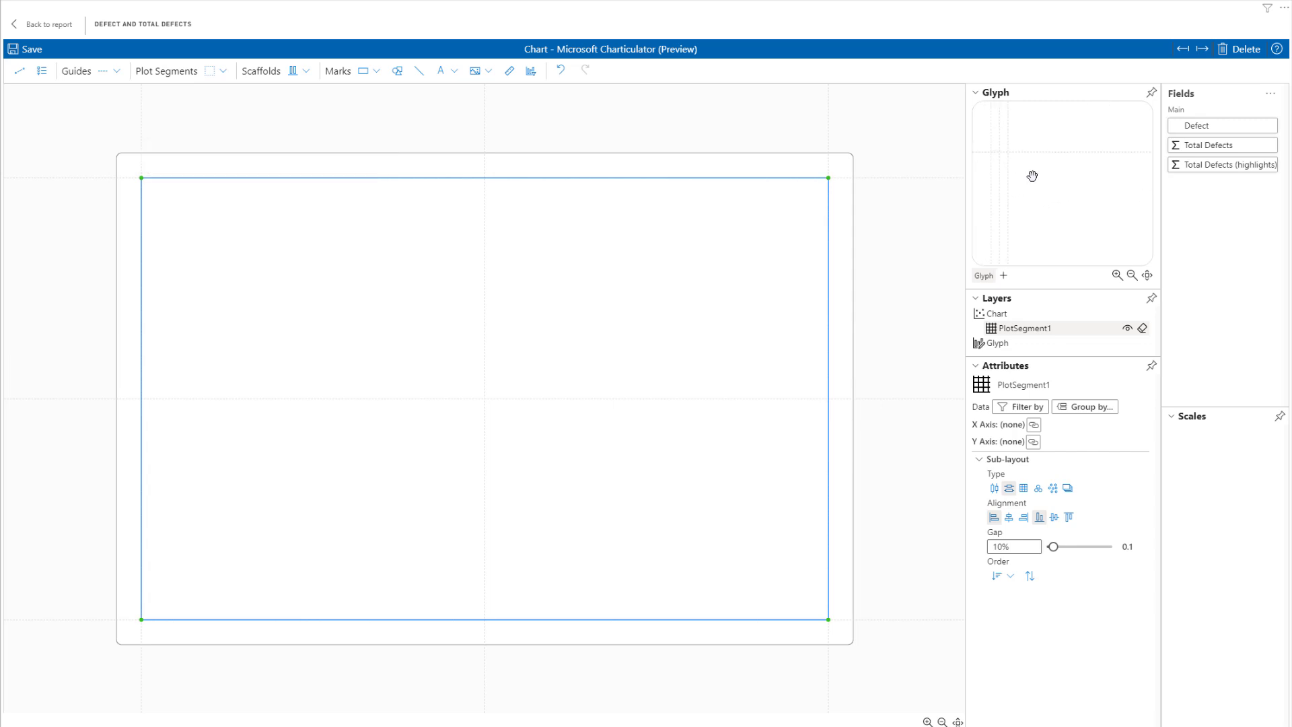
{"action": "left_click_drag", "start_coordinate": [1058, 218], "coordinate": [1022, 236]}
Step: Try a Stack X layout for the plot segment and shift its inner column boundary left
{"action": "left_click_drag", "start_coordinate": [159, 178], "coordinate": [270, 170]}
{"action": "left_click", "coordinate": [270, 170]}
{"action": "left_click", "coordinate": [216, 211]}
{"action": "left_click", "coordinate": [182, 156]}
{"action": "left_click", "coordinate": [176, 178]}
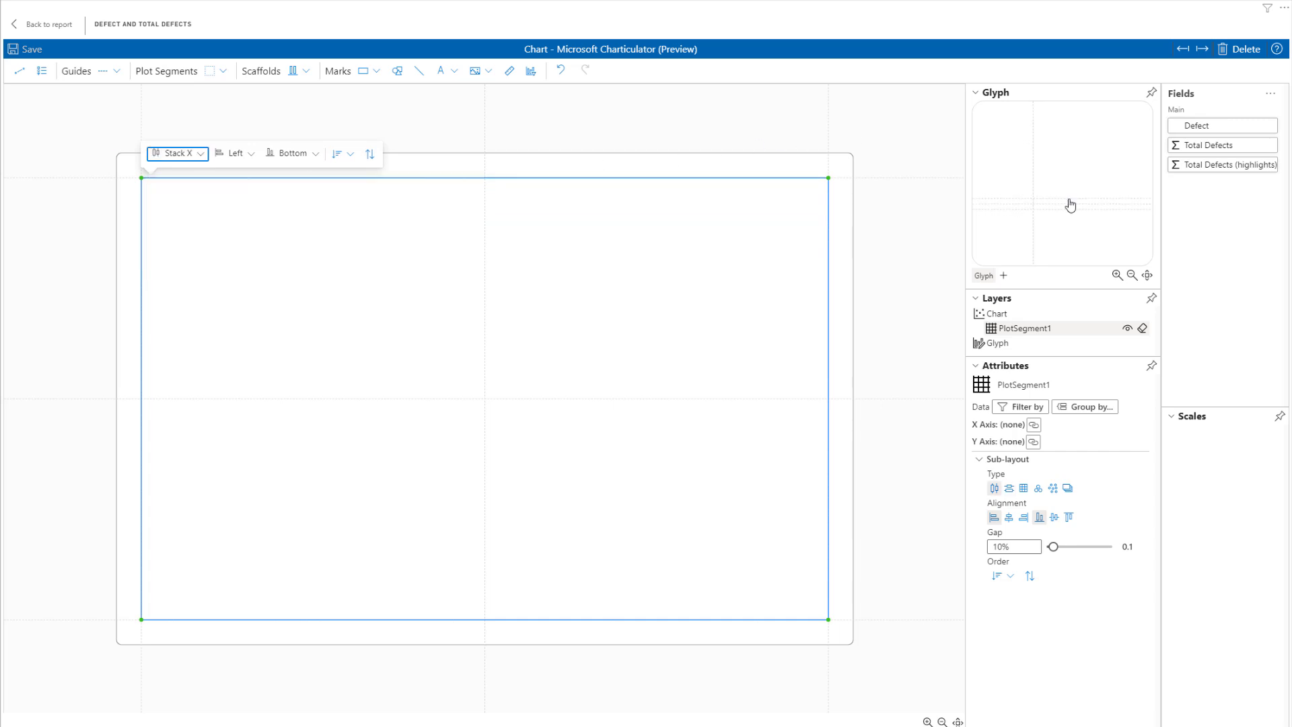
{"action": "left_click_drag", "start_coordinate": [1070, 198], "coordinate": [1082, 144]}
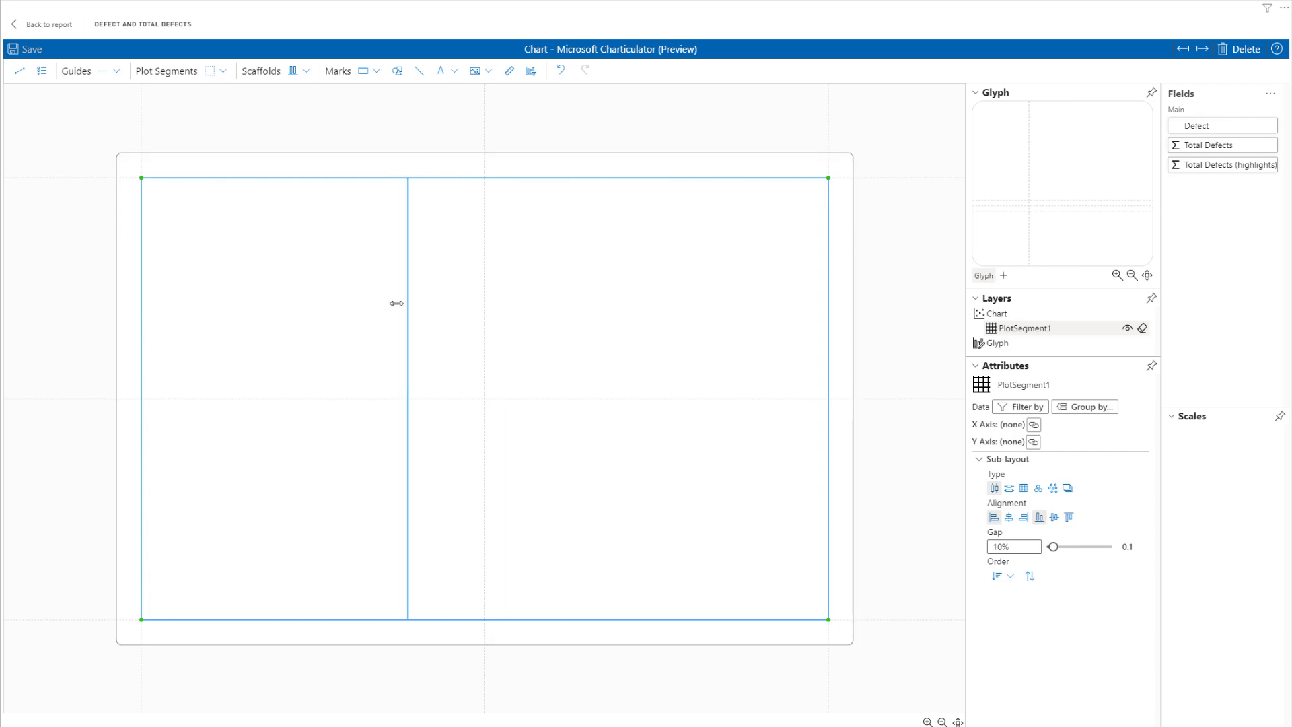
{"action": "left_click_drag", "start_coordinate": [395, 303], "coordinate": [197, 197]}
Step: Return the layout to Stack Y and draw a fresh rectangle mark across the glyph
{"action": "left_click", "coordinate": [43, 161]}
{"action": "left_click", "coordinate": [230, 202]}
{"action": "left_click", "coordinate": [200, 154]}
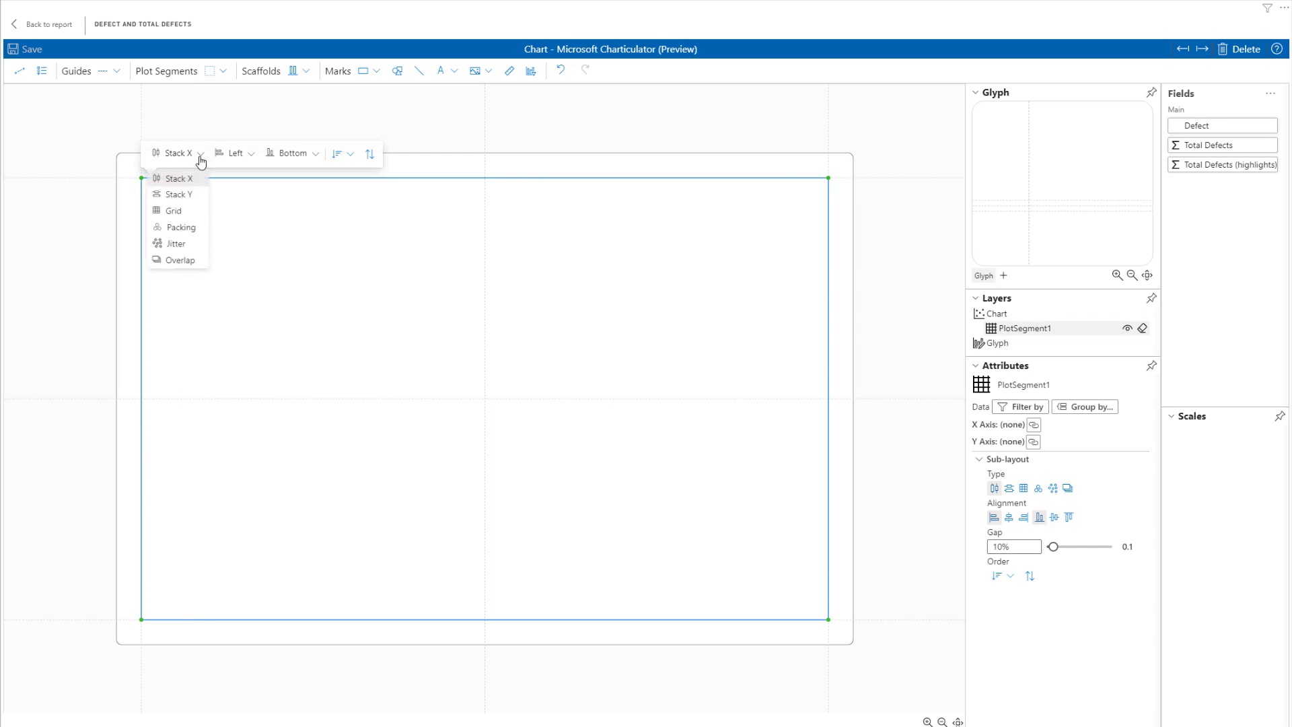
{"action": "left_click", "coordinate": [182, 195]}
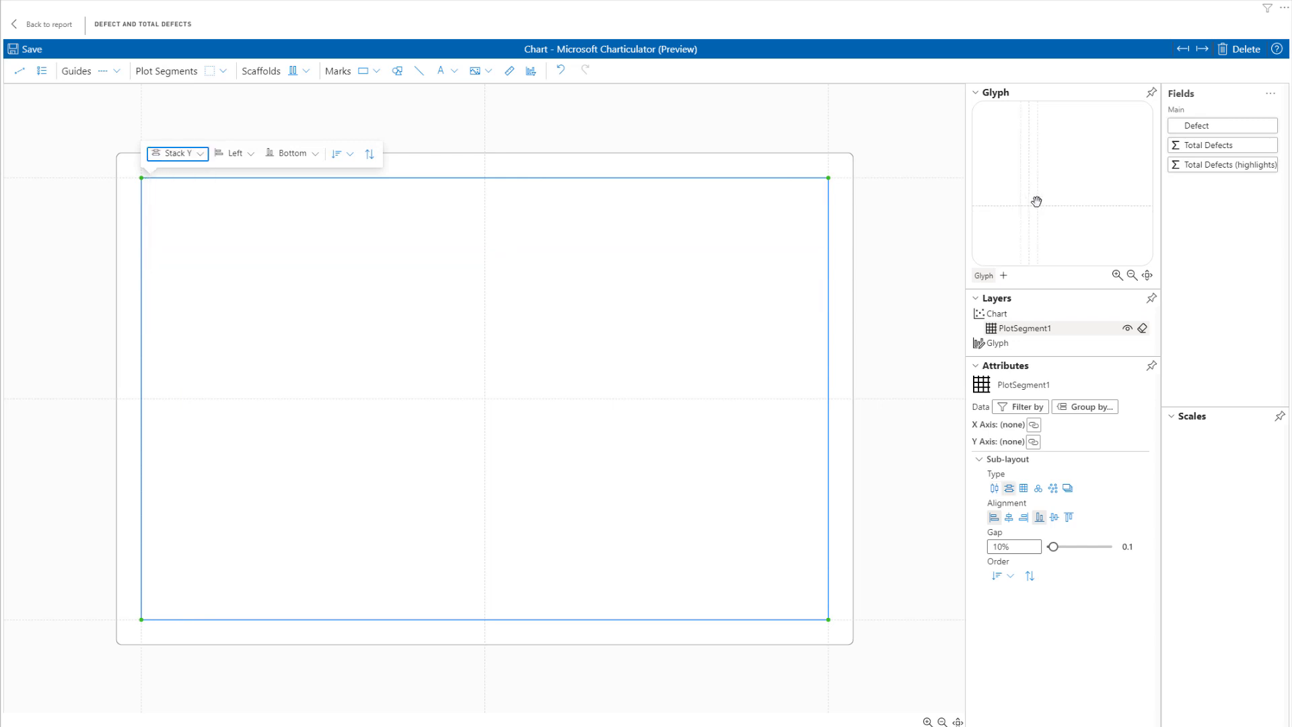
{"action": "left_click_drag", "start_coordinate": [1047, 220], "coordinate": [1082, 170]}
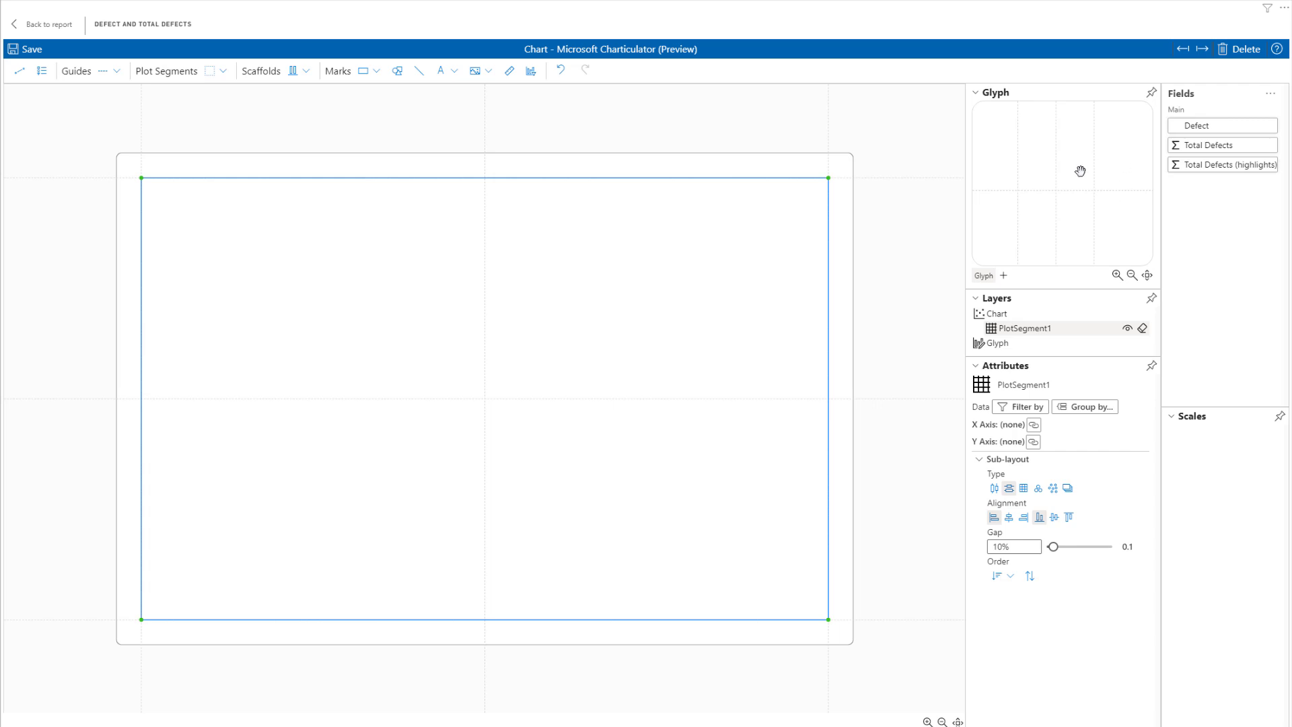
{"action": "left_click", "coordinate": [377, 81]}
{"action": "left_click", "coordinate": [395, 94]}
{"action": "left_click_drag", "start_coordinate": [1094, 190], "coordinate": [1017, 191]}
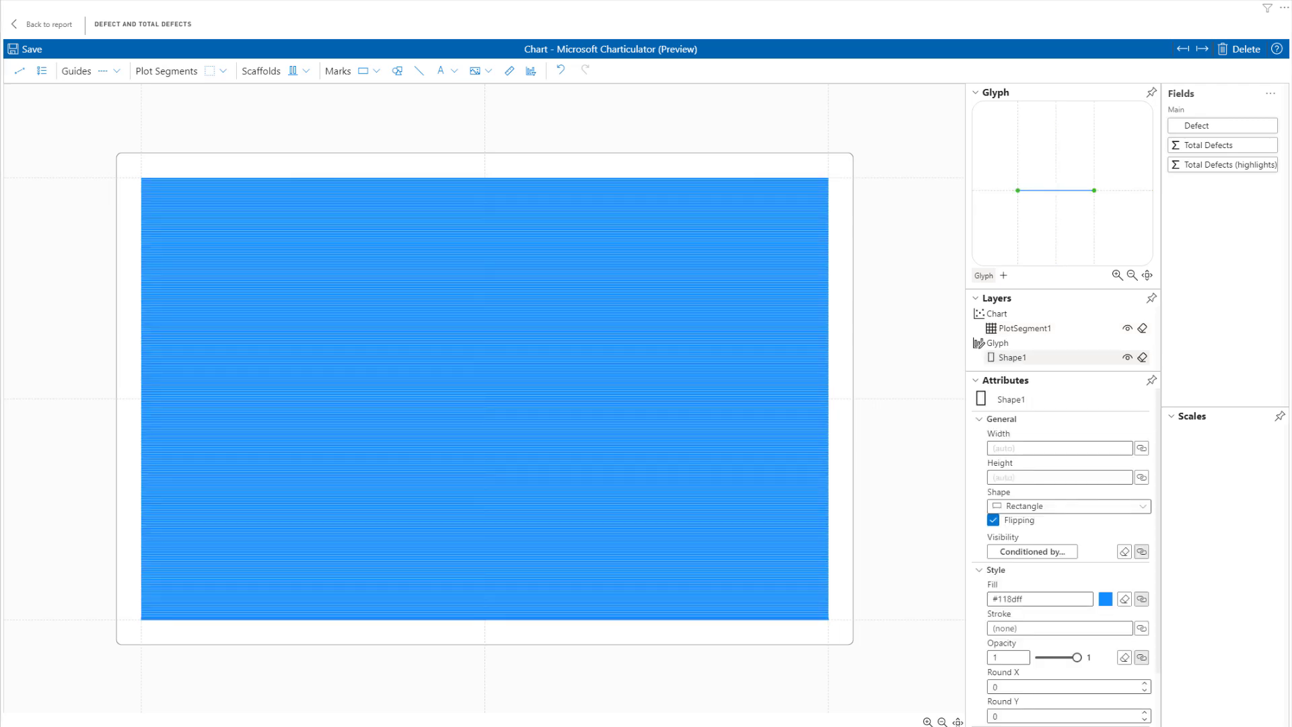
{"action": "left_click", "coordinate": [414, 376]}
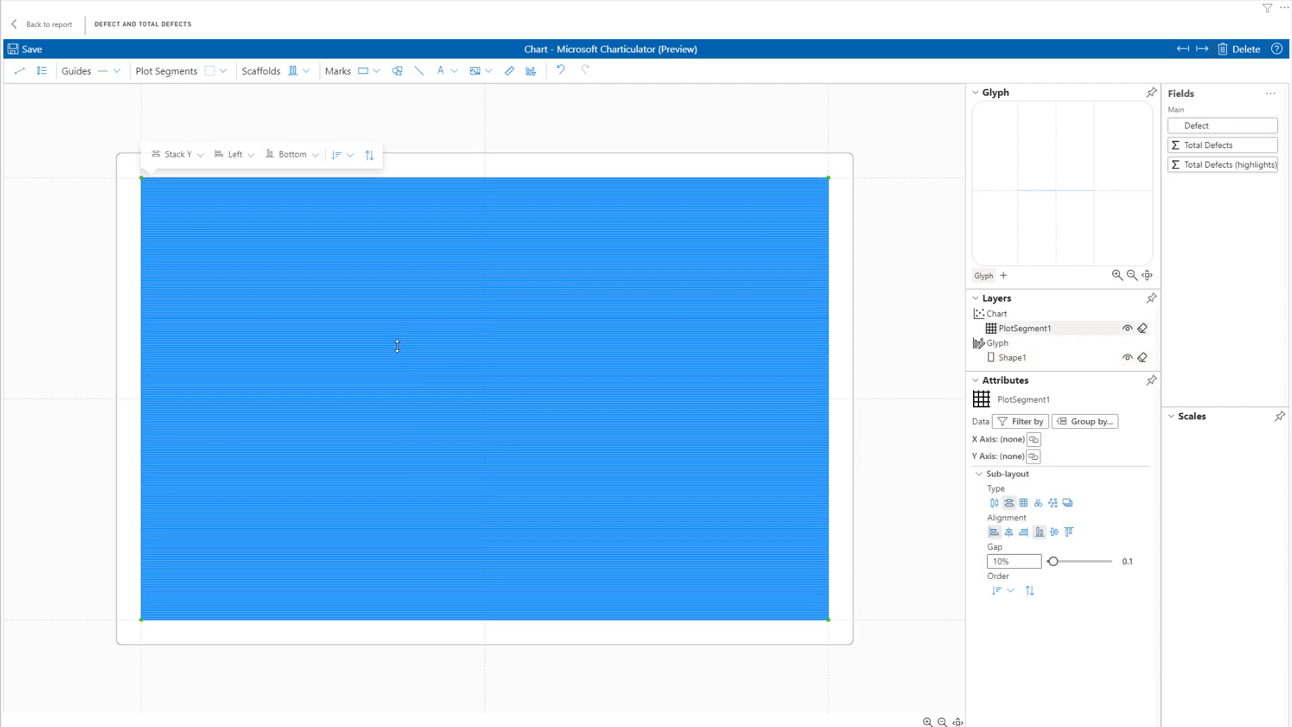
Step: Save the Charticulator chart, return to the report, and check the Custom Bar Chart's filters
{"action": "left_click", "coordinate": [27, 59]}
{"action": "left_click", "coordinate": [47, 24]}
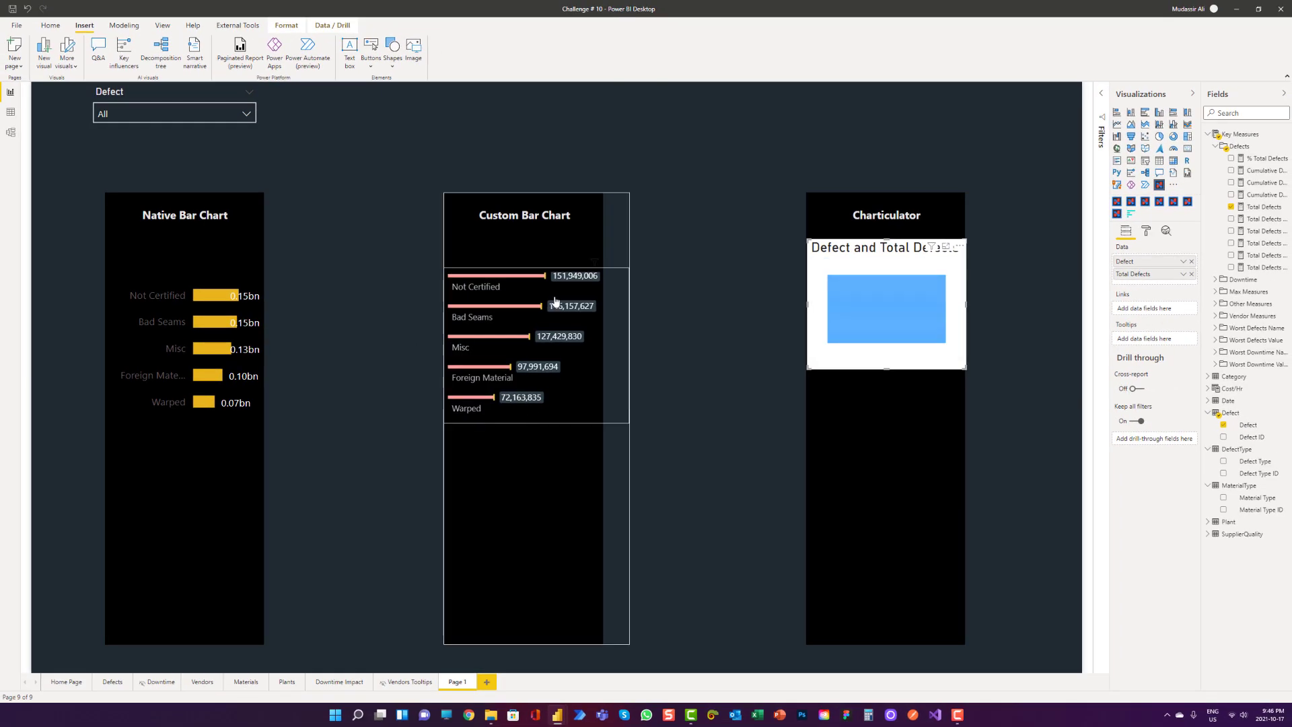
{"action": "left_click", "coordinate": [534, 273]}
{"action": "left_click", "coordinate": [1102, 97]}
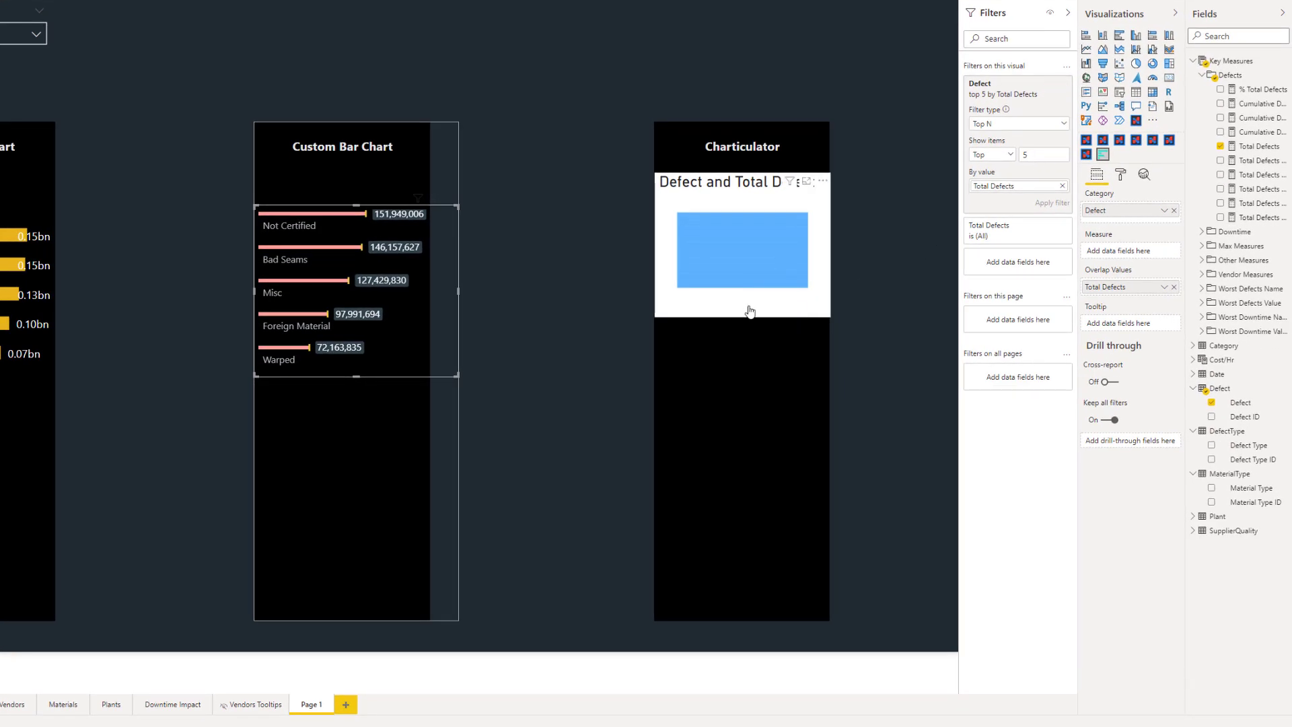
Step: Filter the Charticulator visual's Defect field to Top 5 by Total Defects and reopen its editor
{"action": "left_click", "coordinate": [755, 315]}
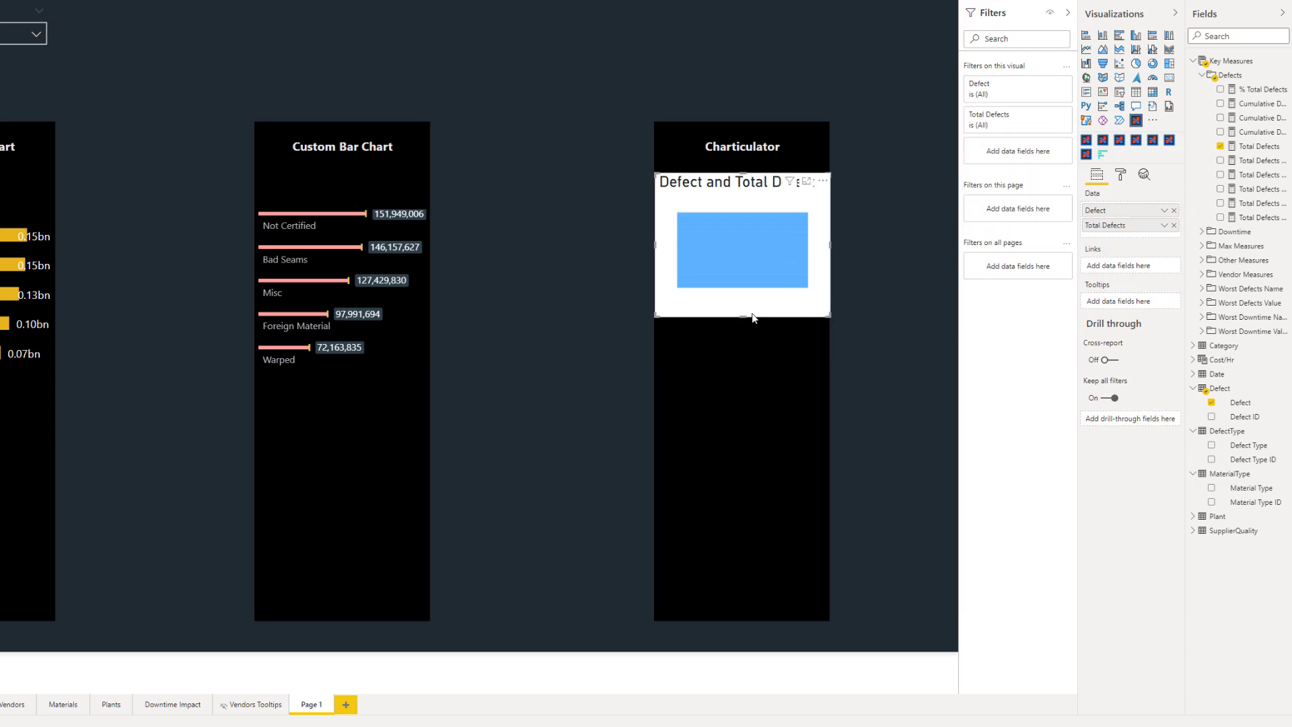
{"action": "left_click", "coordinate": [1048, 87]}
{"action": "left_click", "coordinate": [1019, 123]}
{"action": "left_click", "coordinate": [1021, 144]}
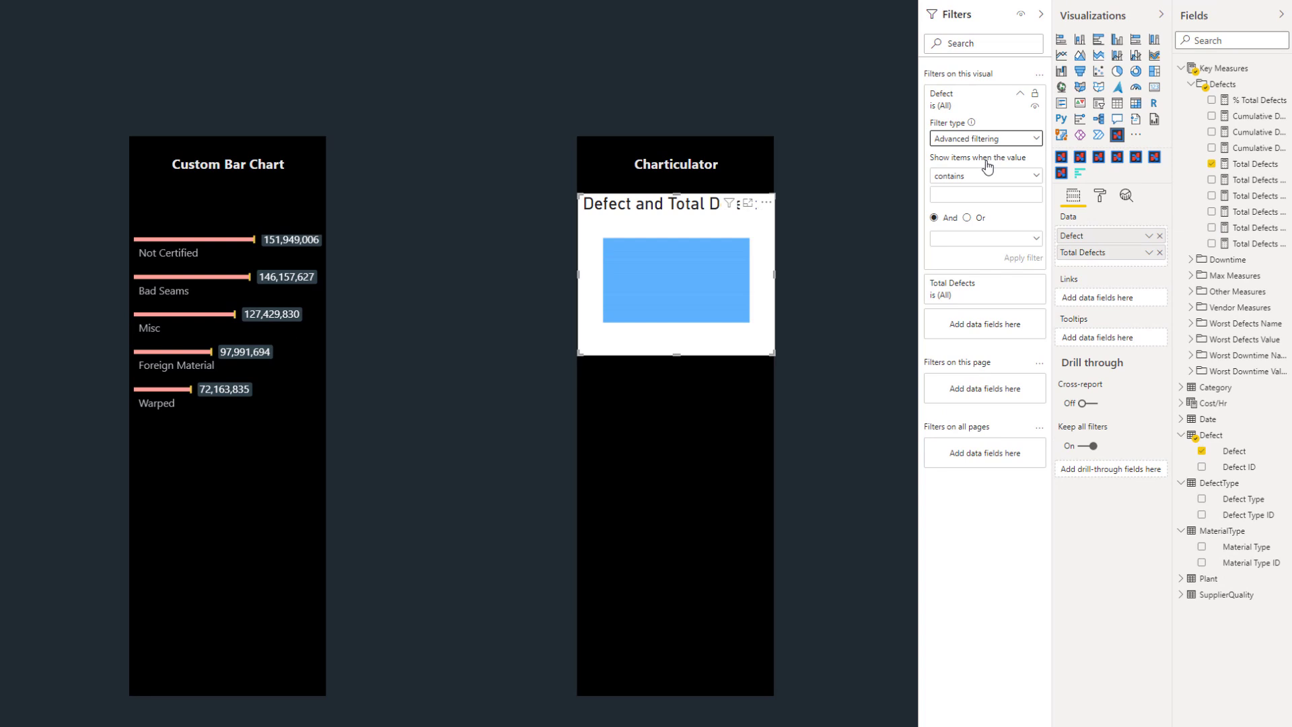
{"action": "left_click", "coordinate": [987, 138]}
{"action": "left_click", "coordinate": [990, 188]}
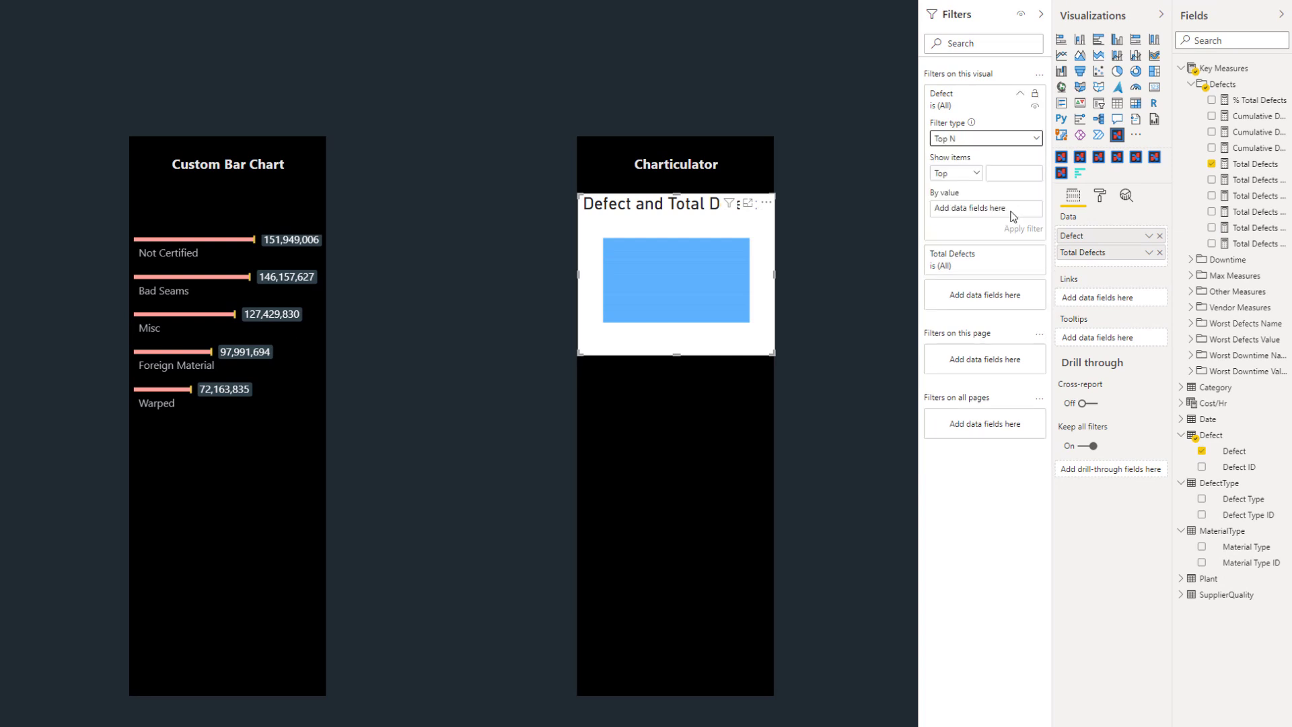
{"action": "left_click", "coordinate": [1021, 176]}
{"action": "type", "text": "5"}
{"action": "left_click_drag", "start_coordinate": [1242, 165], "coordinate": [989, 209]}
{"action": "left_click", "coordinate": [1024, 229]}
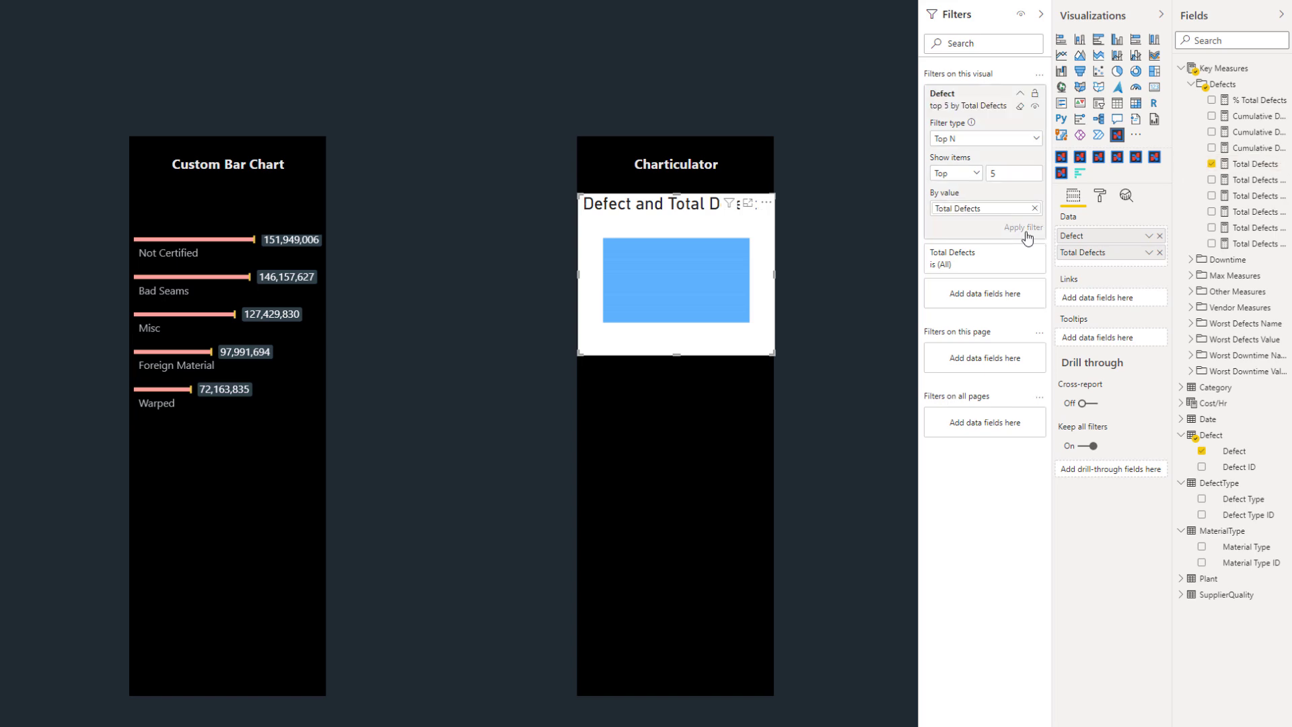
{"action": "left_click", "coordinate": [767, 208]}
{"action": "left_click", "coordinate": [784, 218]}
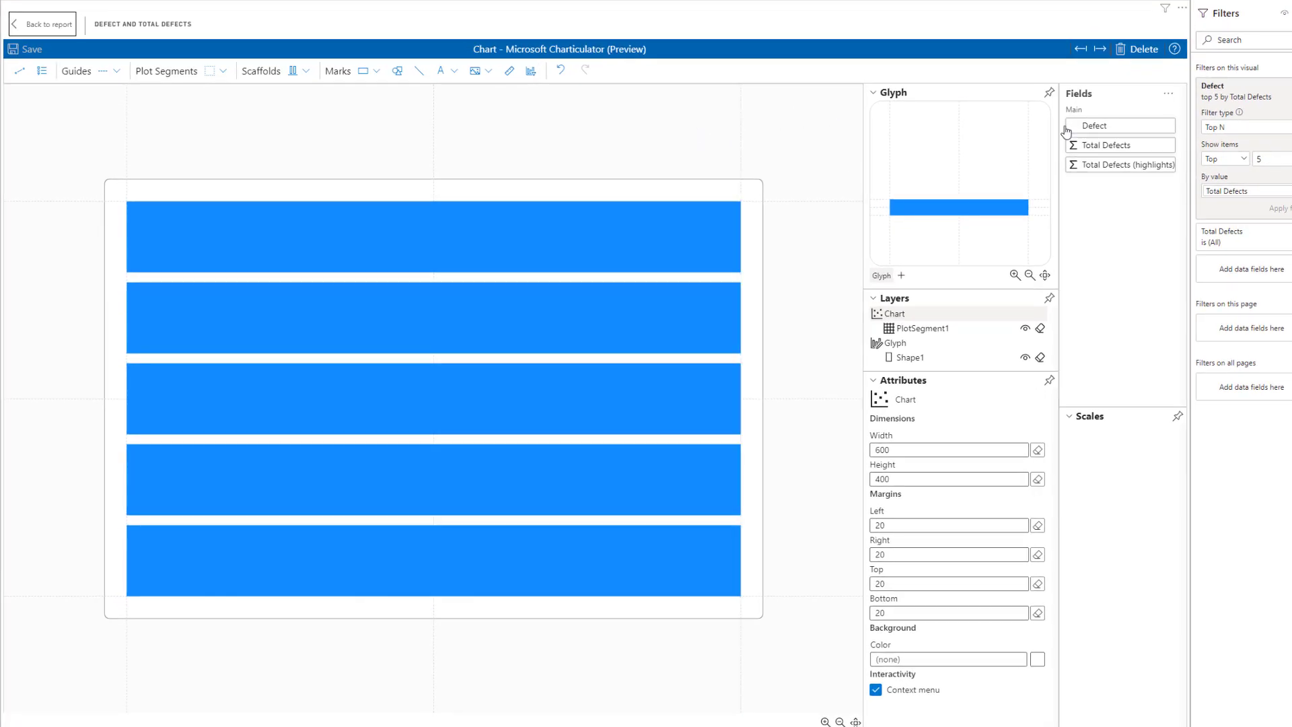
Step: Put Defect on the Y axis and size the bar widths by Total Defects
{"action": "left_click_drag", "start_coordinate": [1094, 138], "coordinate": [123, 299]}
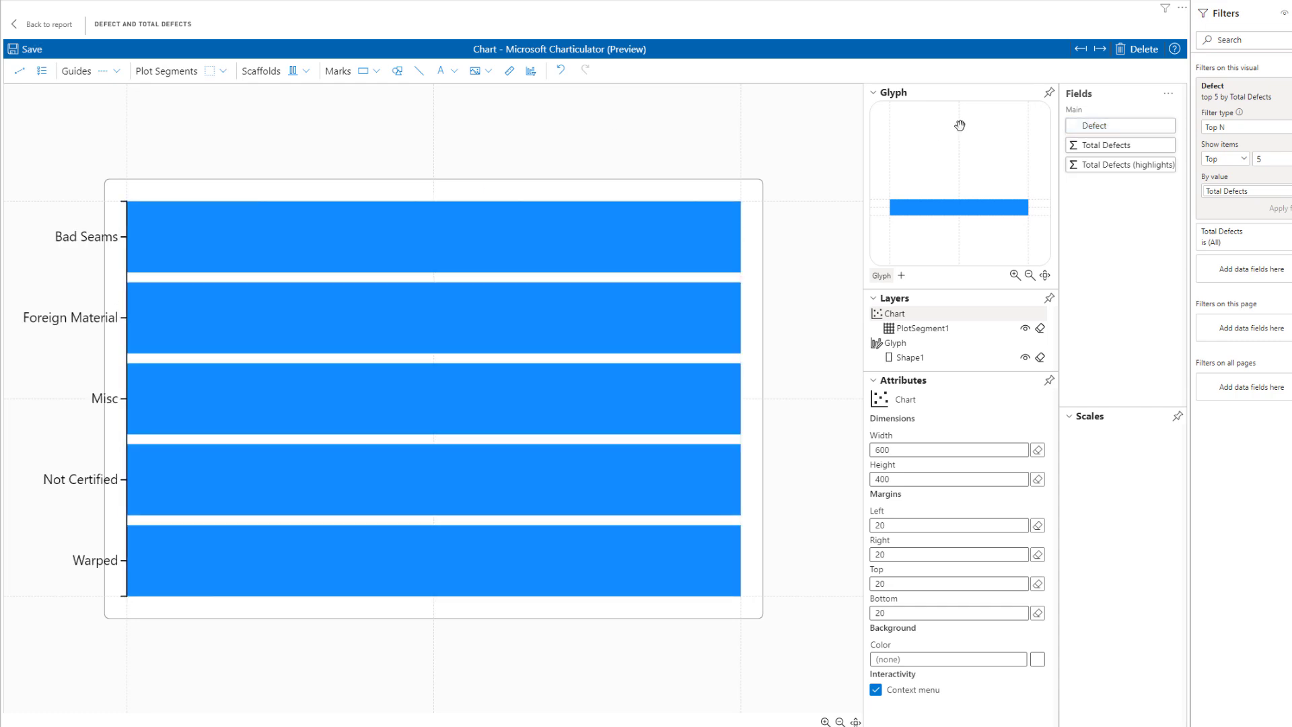
{"action": "left_click_drag", "start_coordinate": [1091, 156], "coordinate": [953, 225]}
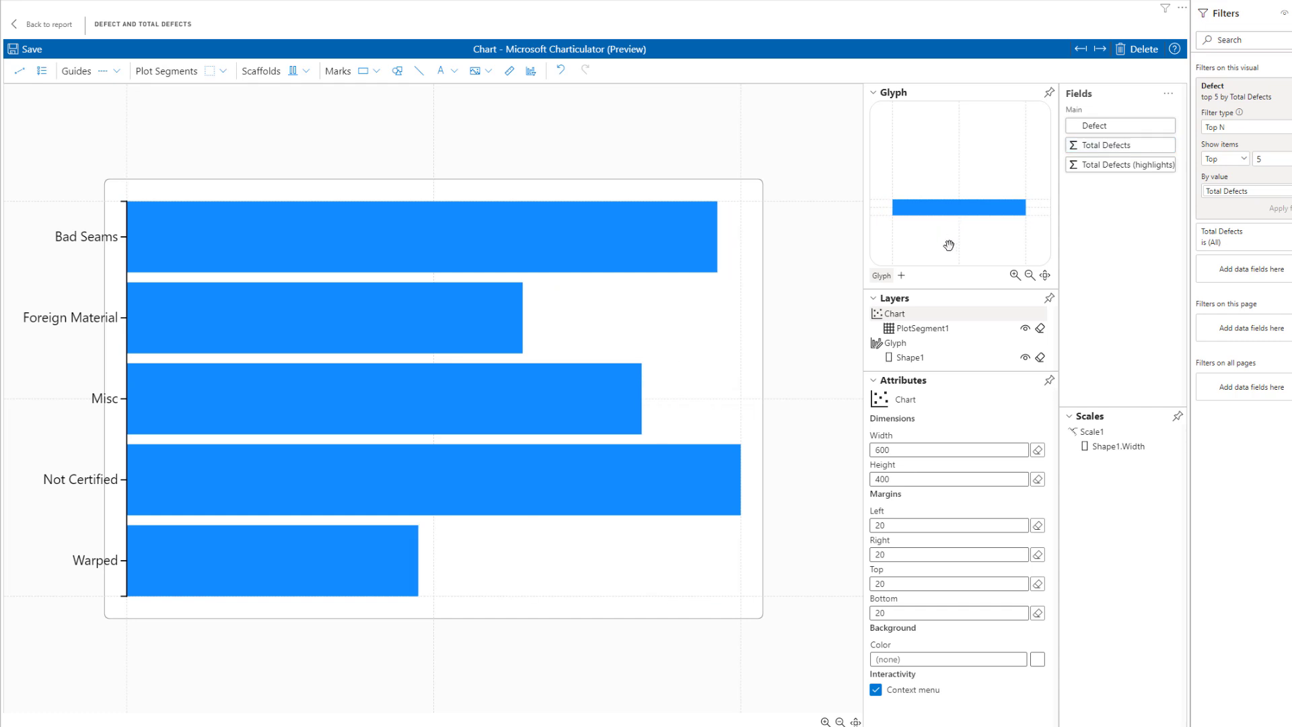
{"action": "left_click", "coordinate": [648, 342]}
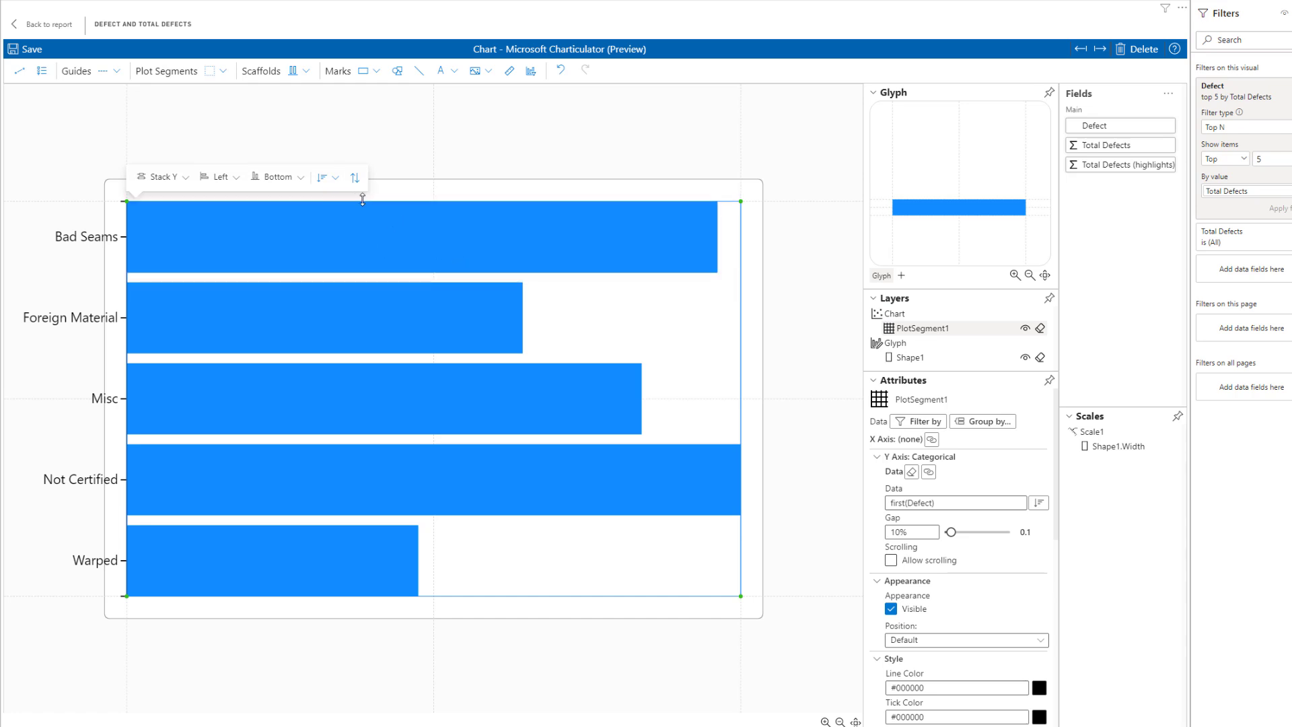
Step: Aggregate Total Defects as Sum in the bars' sorting options
{"action": "left_click", "coordinate": [335, 177]}
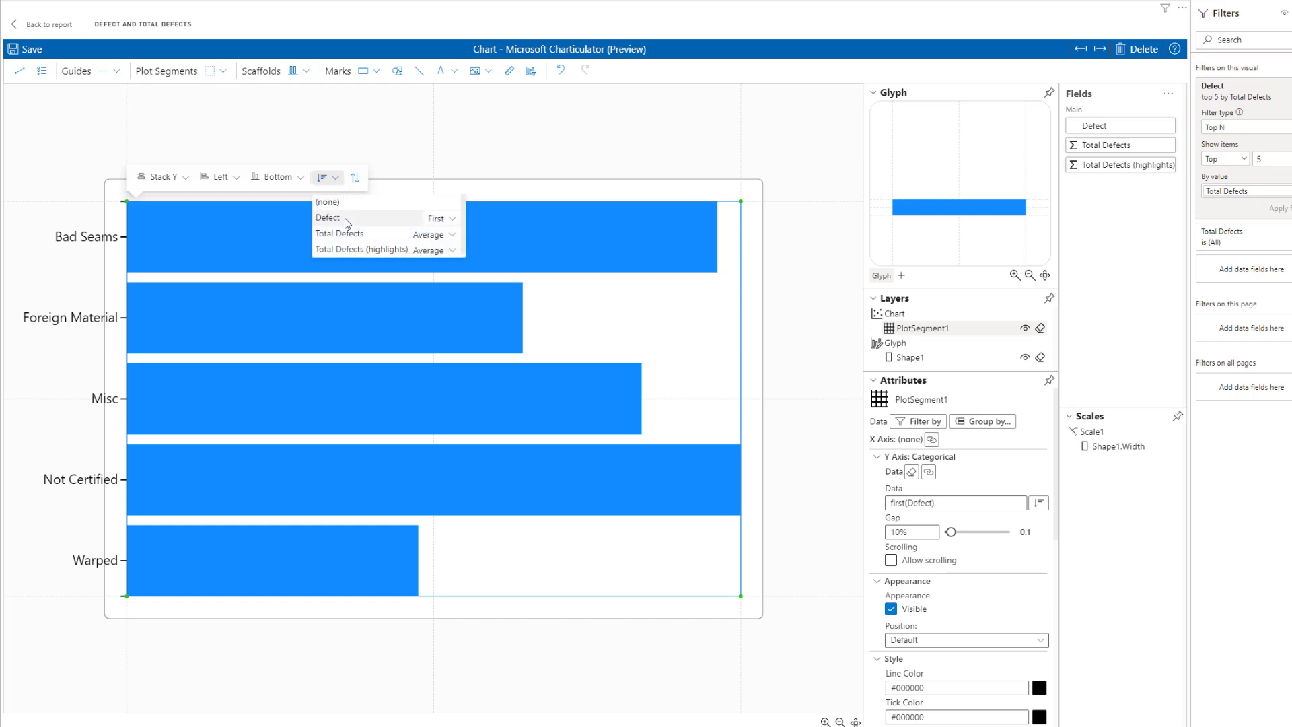
{"action": "left_click", "coordinate": [452, 235]}
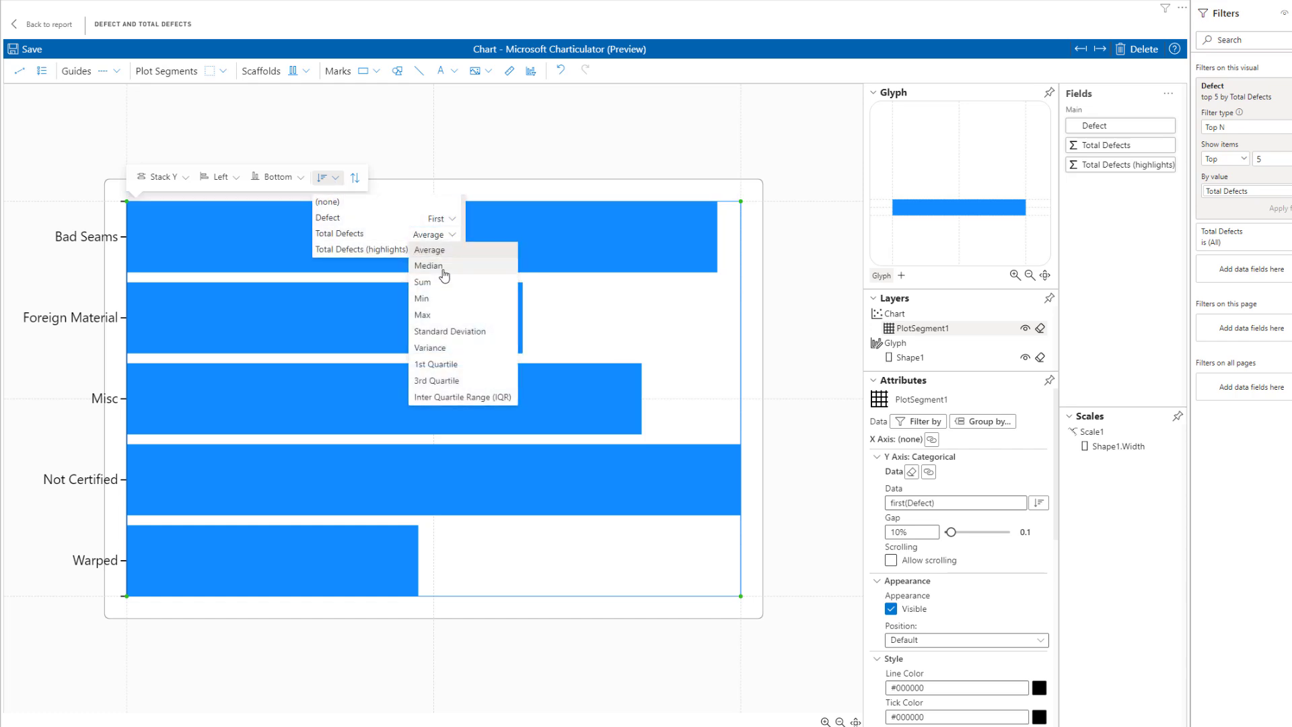
{"action": "left_click", "coordinate": [433, 282]}
{"action": "left_click", "coordinate": [356, 179]}
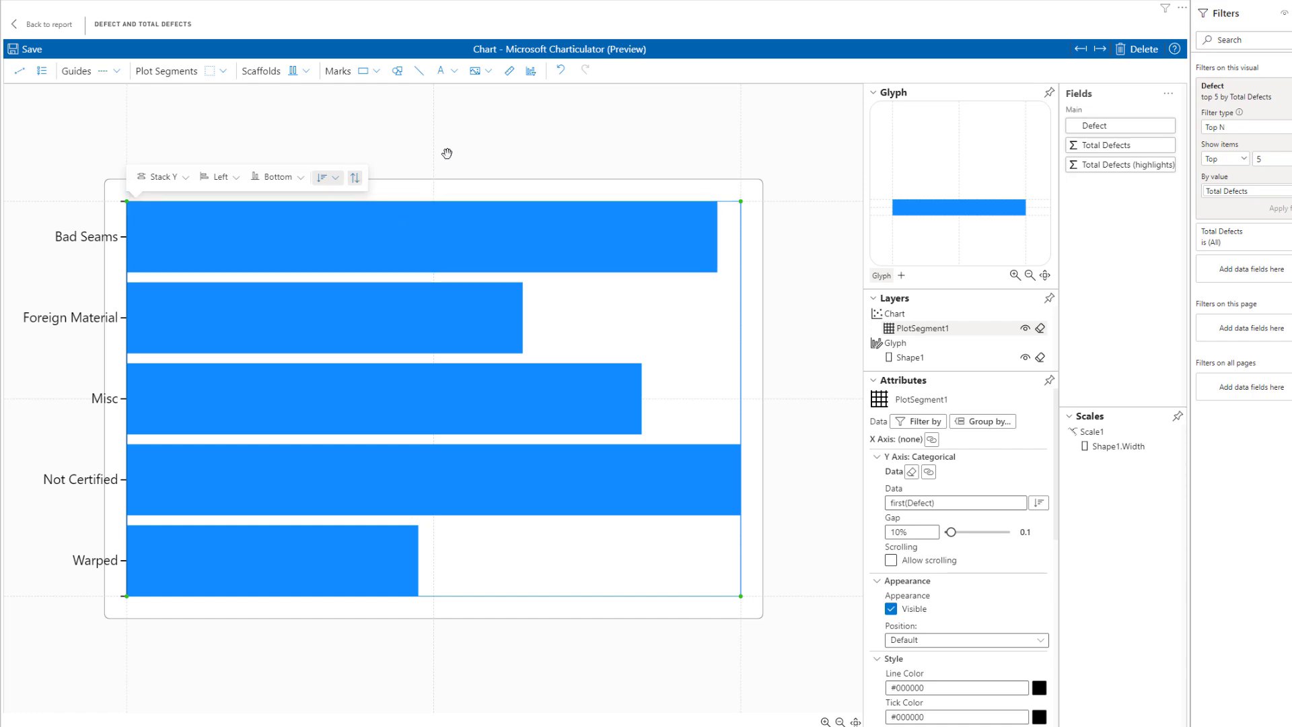
Step: Remove the defect categories from the plot segment's vertical axis
{"action": "left_click", "coordinate": [505, 190]}
{"action": "left_click", "coordinate": [560, 211]}
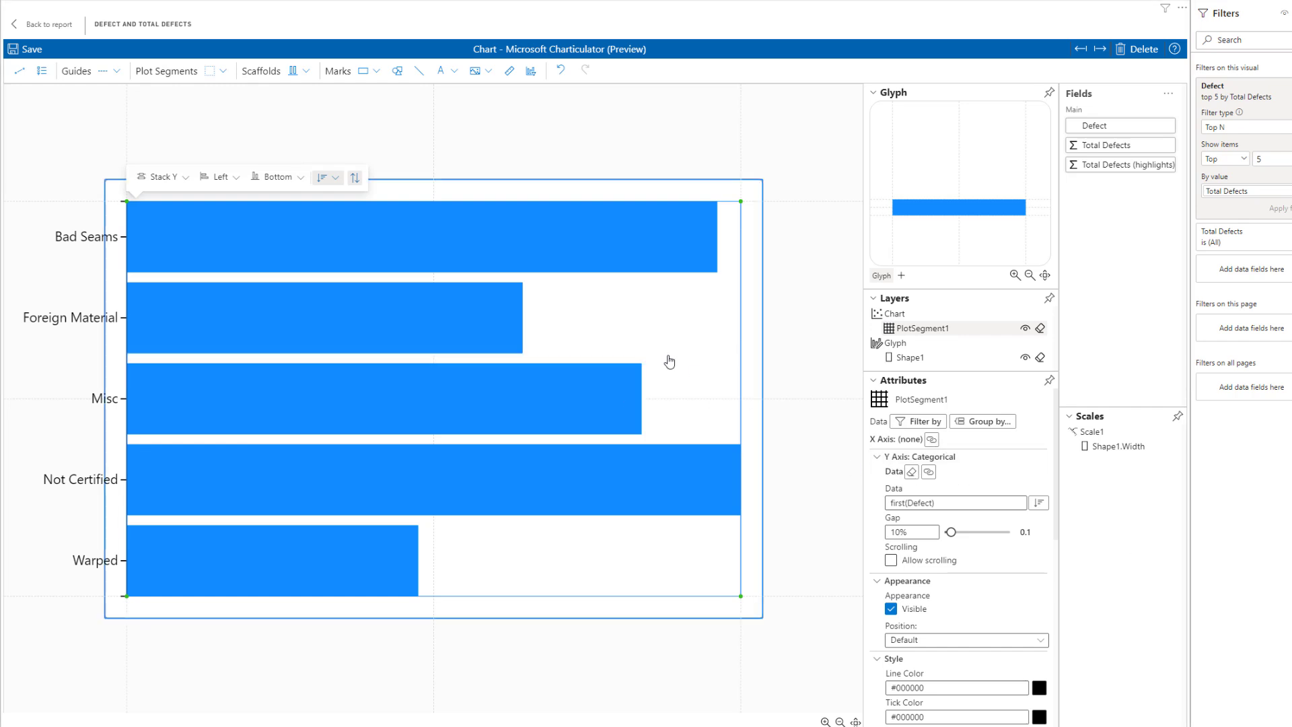
{"action": "scroll", "coordinate": [968, 510], "scroll_direction": "down", "scroll_amount": 1}
{"action": "scroll", "coordinate": [969, 509], "scroll_direction": "down", "scroll_amount": 5}
{"action": "scroll", "coordinate": [969, 510], "scroll_direction": "up", "scroll_amount": 2}
{"action": "scroll", "coordinate": [948, 494], "scroll_direction": "down", "scroll_amount": 4}
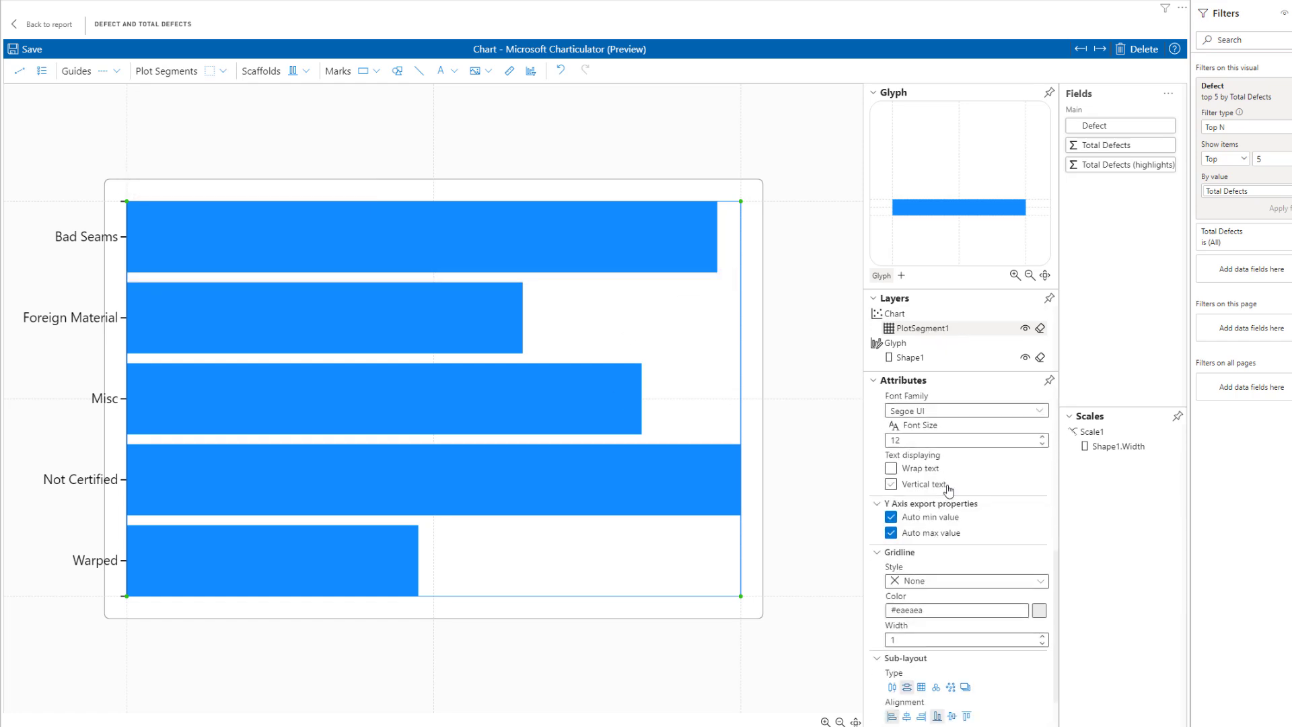
{"action": "scroll", "coordinate": [949, 491], "scroll_direction": "down", "scroll_amount": 3}
{"action": "scroll", "coordinate": [949, 491], "scroll_direction": "up", "scroll_amount": 5}
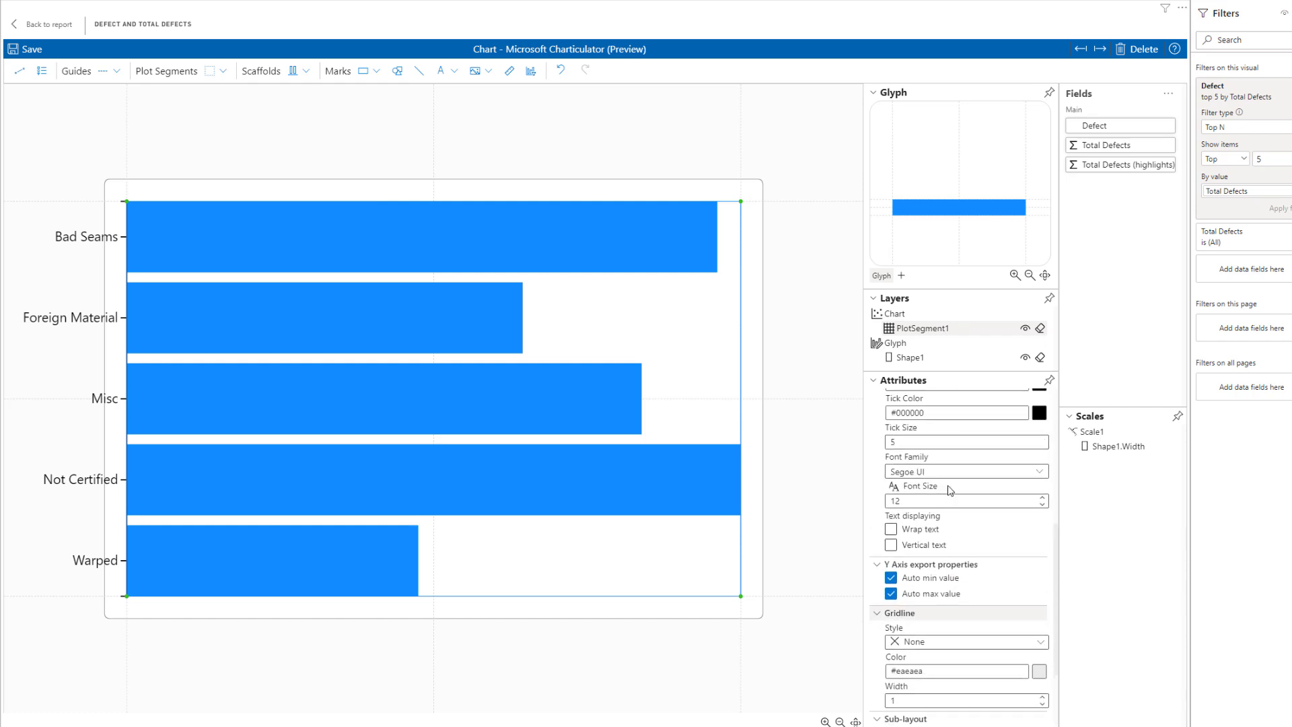
{"action": "scroll", "coordinate": [971, 484], "scroll_direction": "up", "scroll_amount": 6}
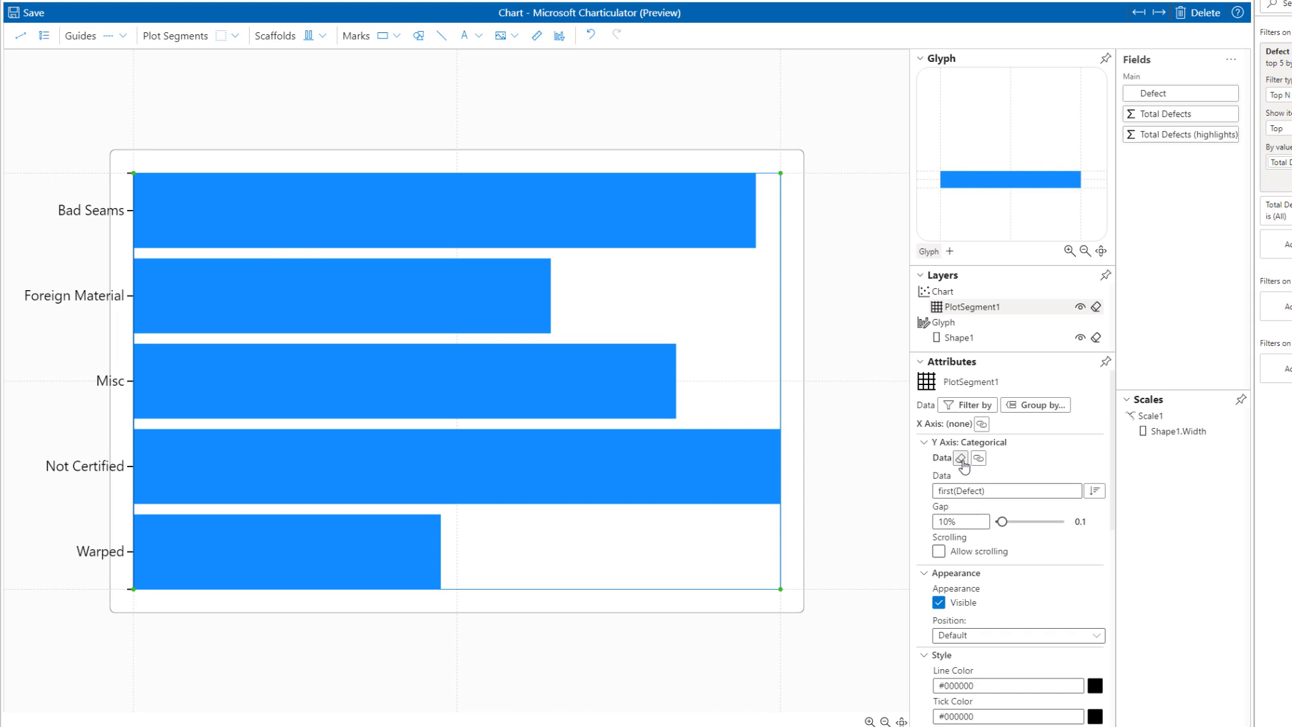
{"action": "left_click", "coordinate": [961, 459]}
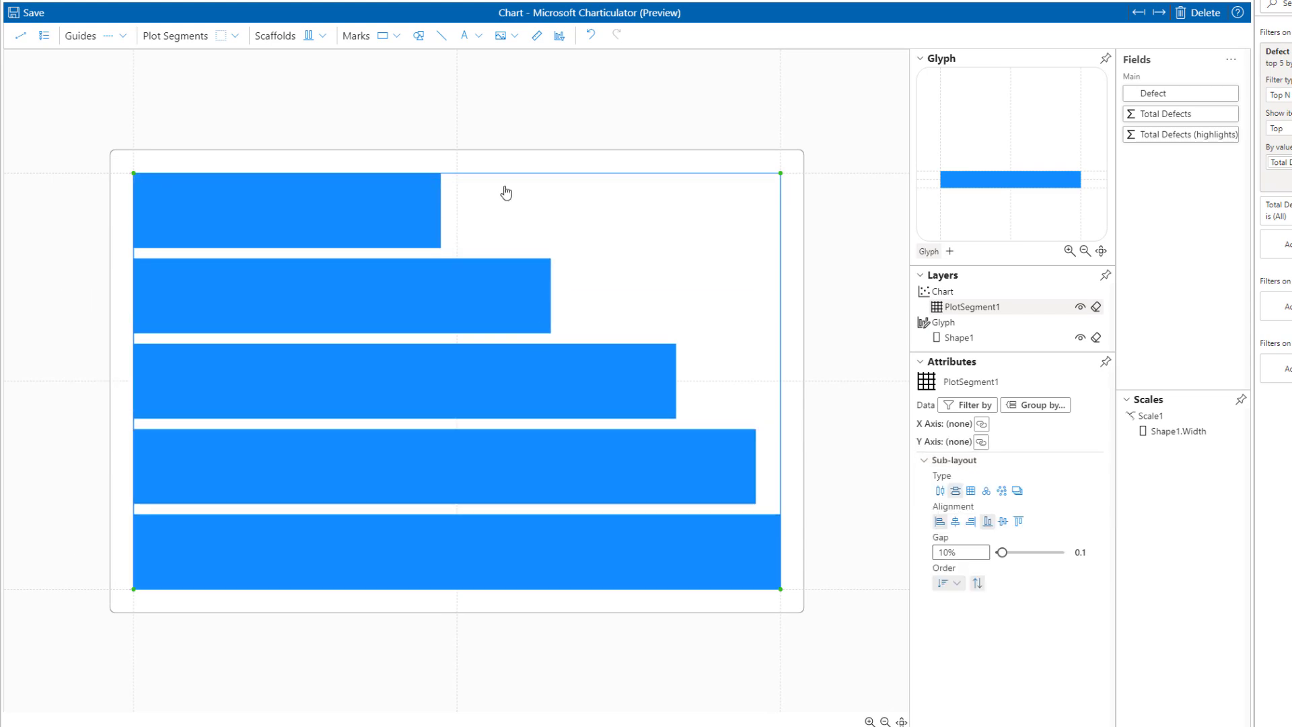
Step: Reverse the bar order so the longest bar sits at the top
{"action": "left_click", "coordinate": [440, 108]}
{"action": "left_click", "coordinate": [470, 220]}
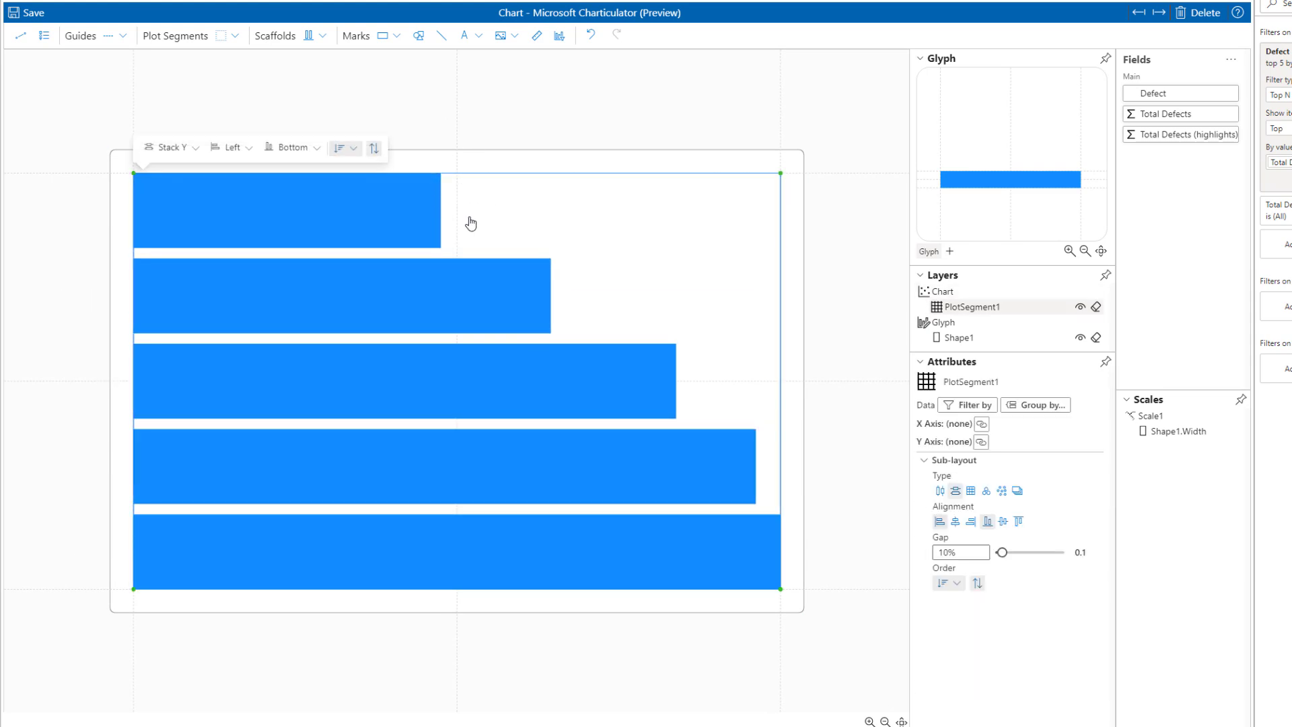
{"action": "left_click", "coordinate": [373, 152]}
{"action": "left_click", "coordinate": [637, 101]}
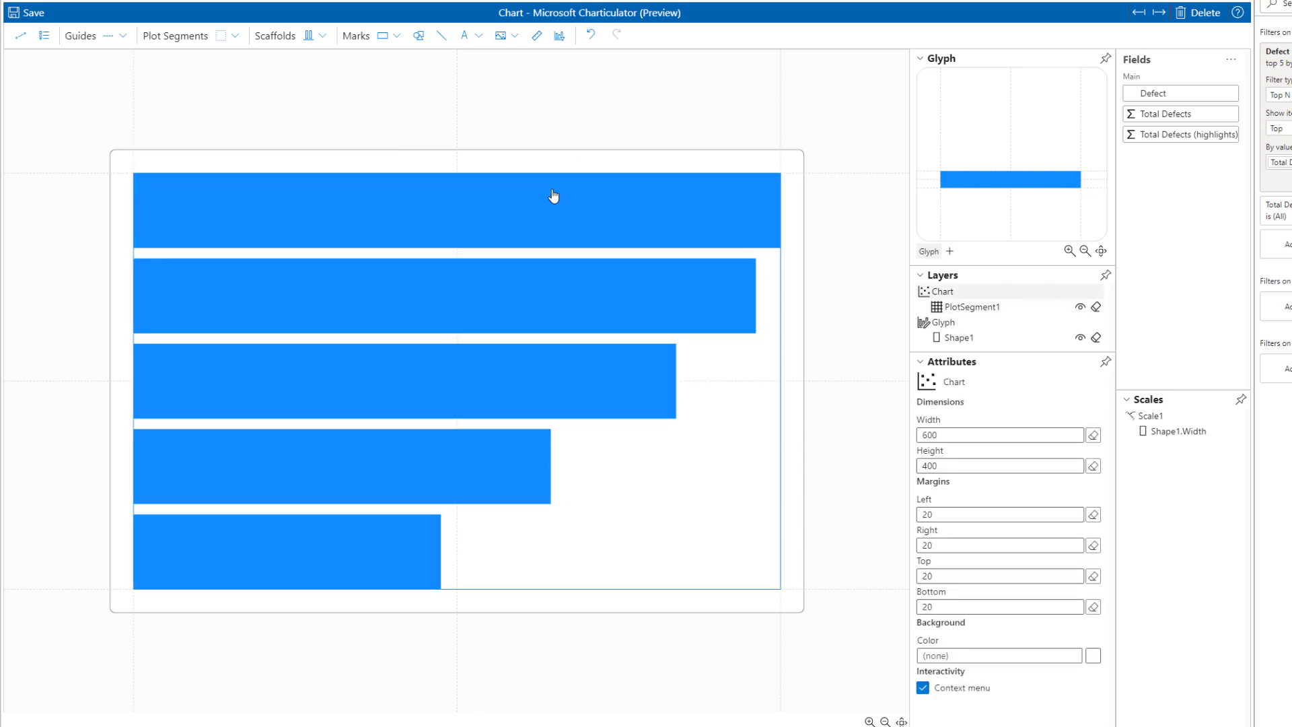
{"action": "left_click", "coordinate": [548, 189]}
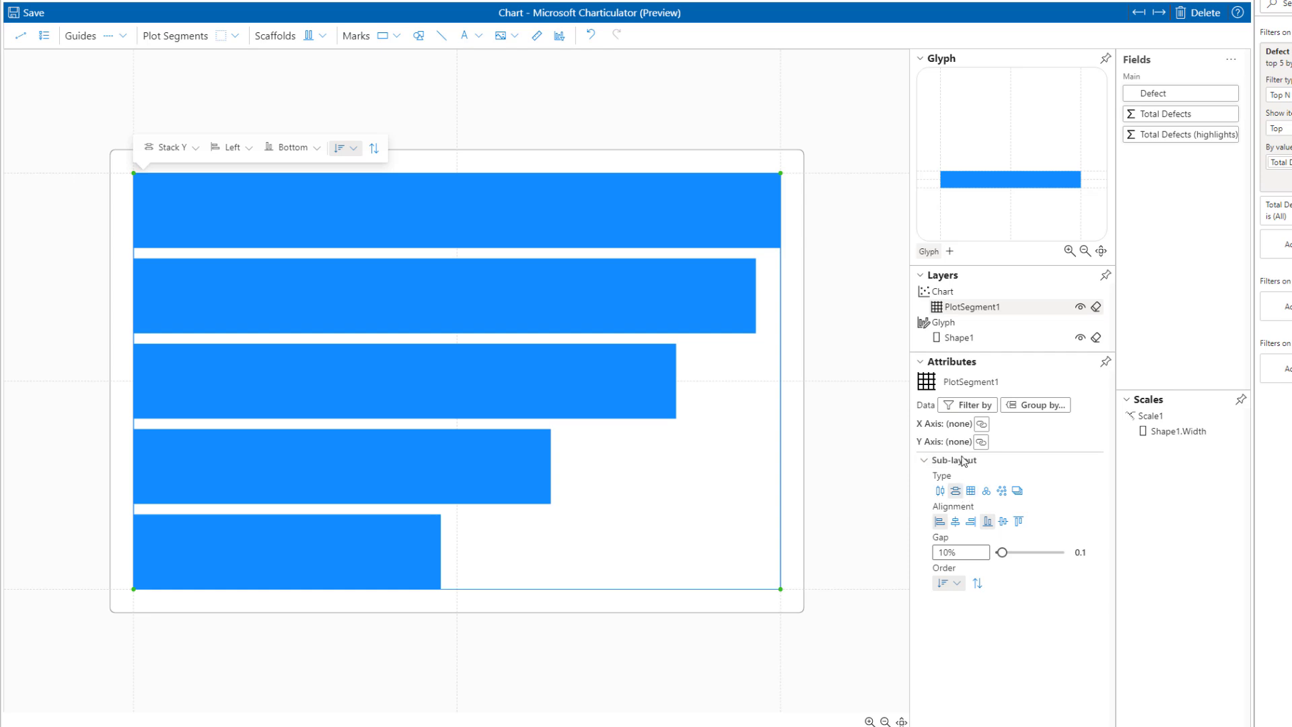
Step: Give Shape1 a height of 5 and widen the plot segment gap to 0.93
{"action": "left_click", "coordinate": [959, 339]}
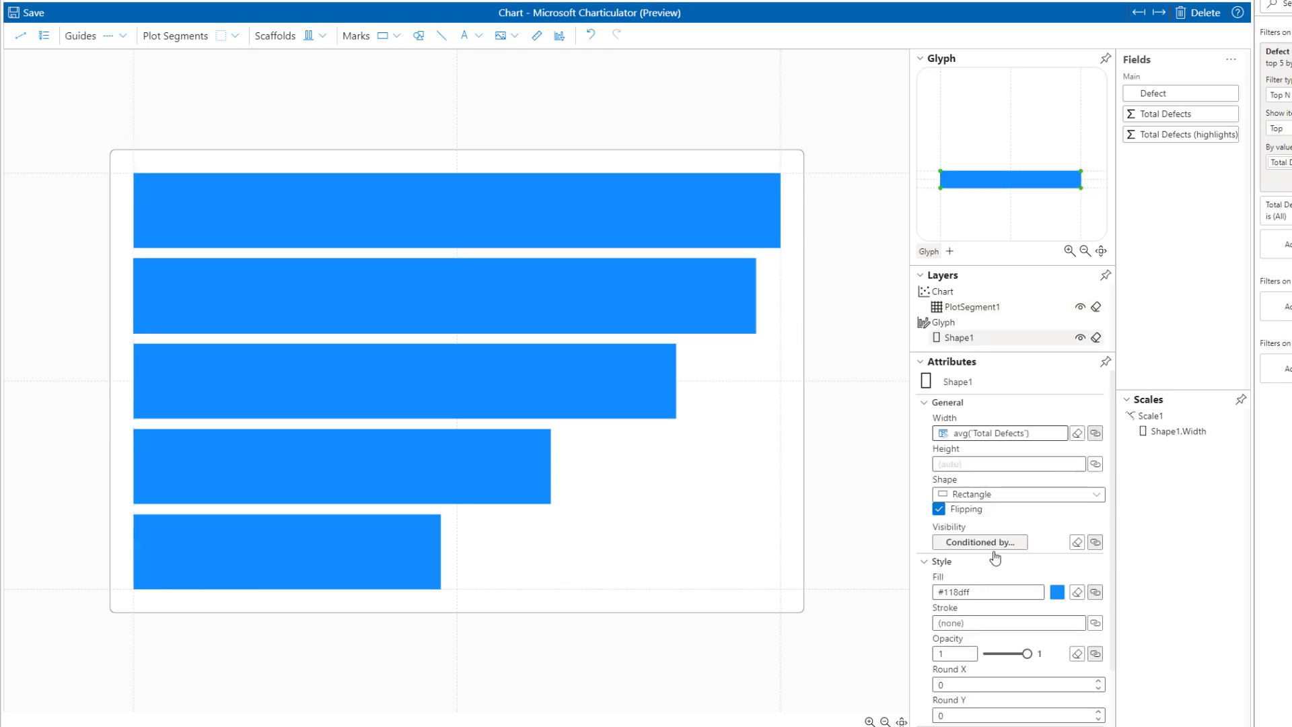
{"action": "left_click", "coordinate": [986, 464]}
{"action": "type", "text": "5"}
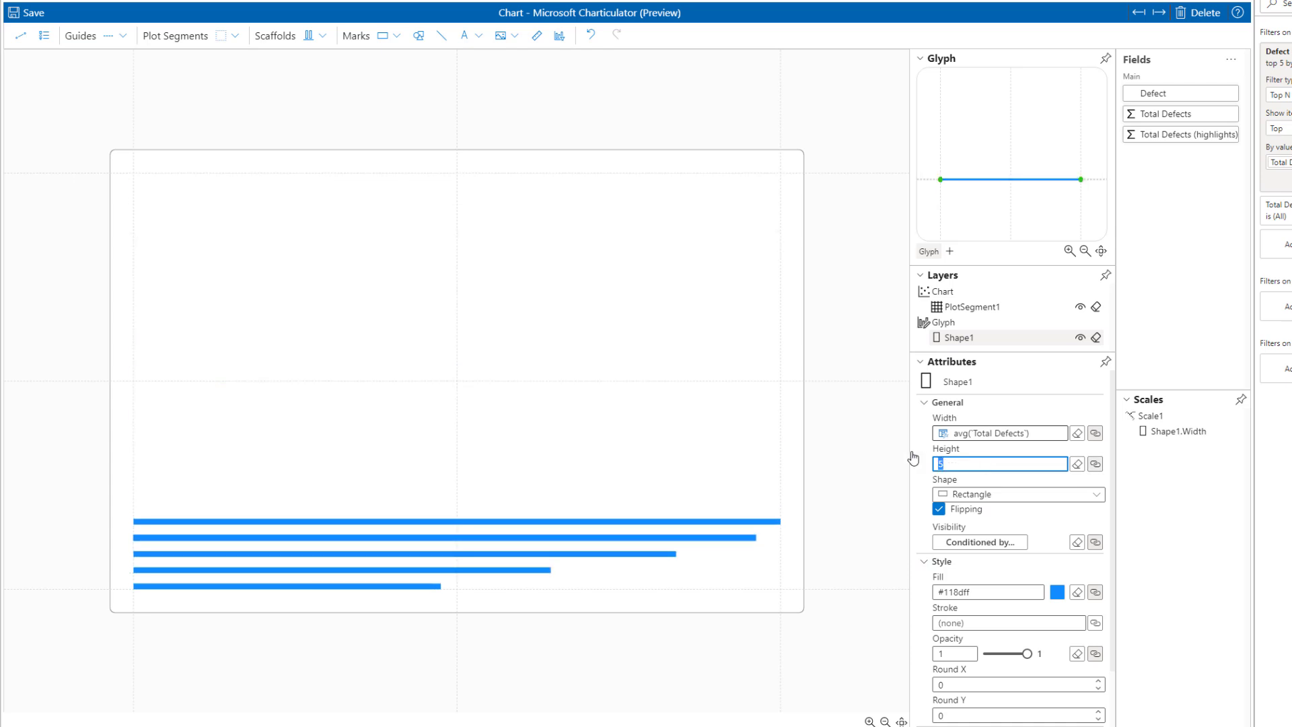
{"action": "type", "text": "10"}
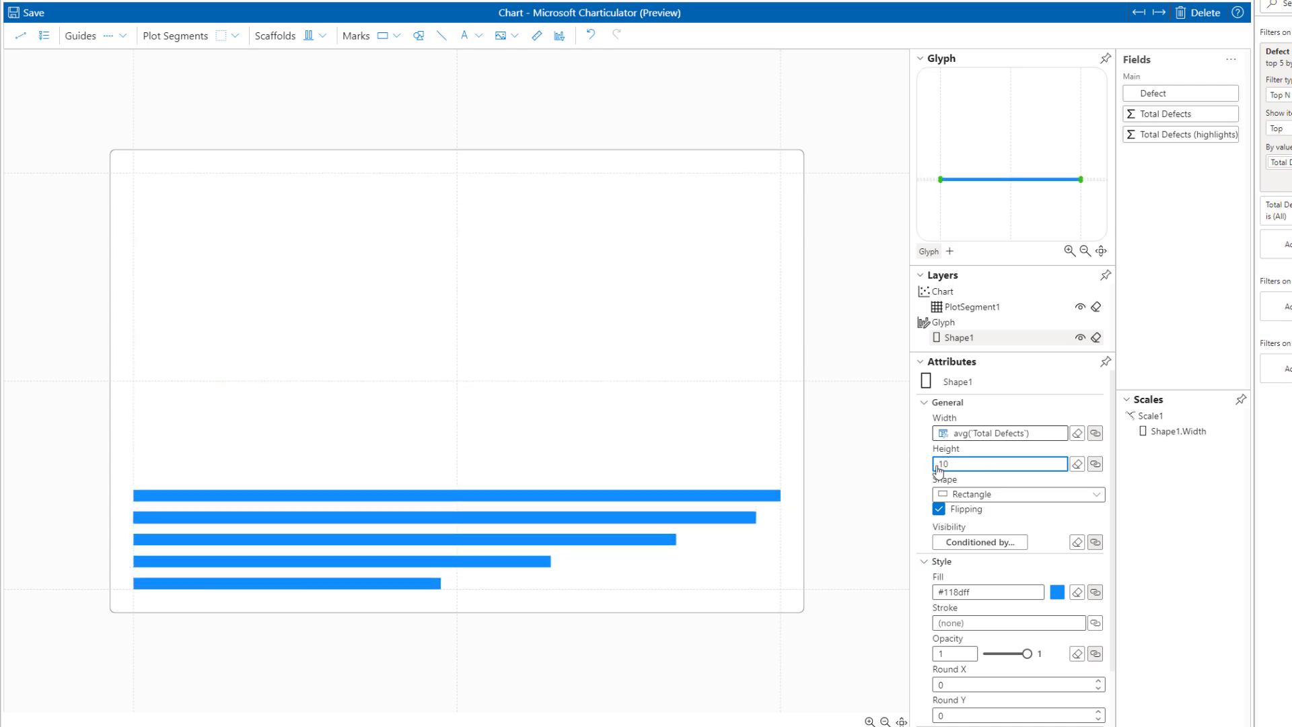
{"action": "key", "text": "BackSpace"}
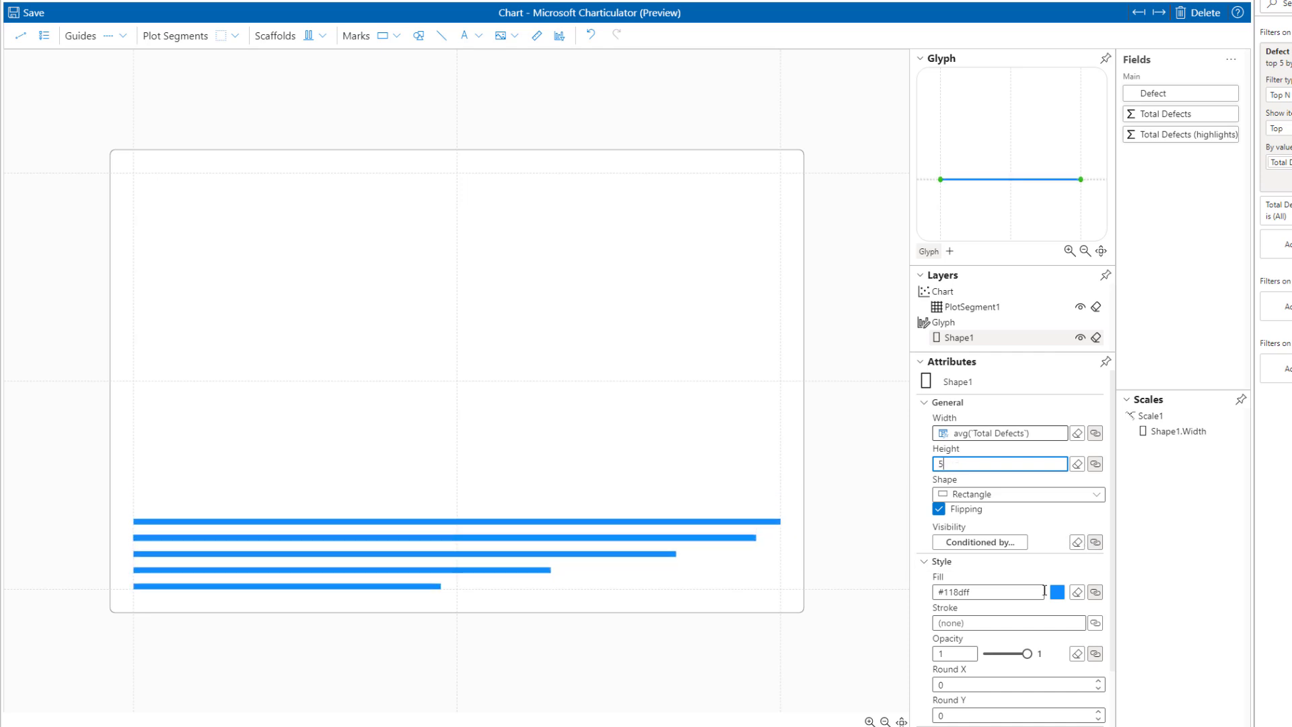
{"action": "left_click", "coordinate": [972, 308]}
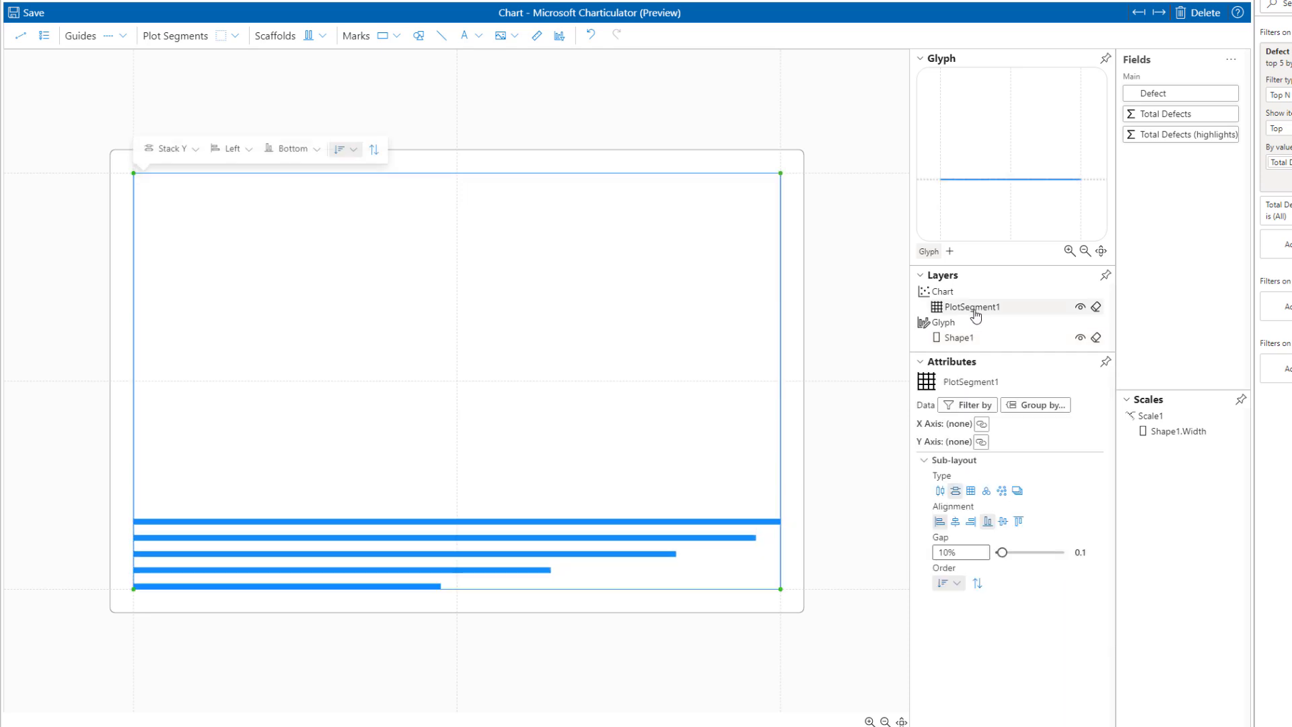
{"action": "left_click_drag", "start_coordinate": [1000, 555], "coordinate": [1062, 560]}
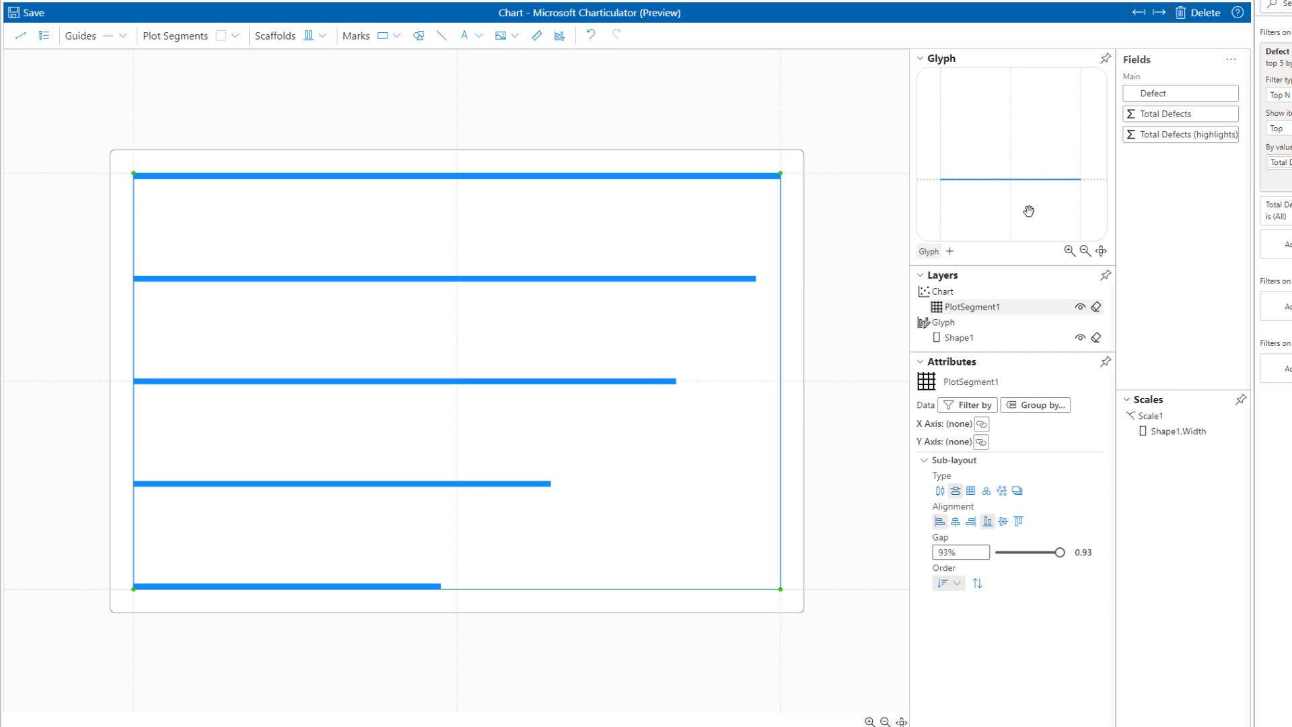
Step: Pop out and enlarge the Glyph editor, zooming in on the bar
{"action": "scroll", "coordinate": [1031, 212], "scroll_direction": "up", "scroll_amount": 5}
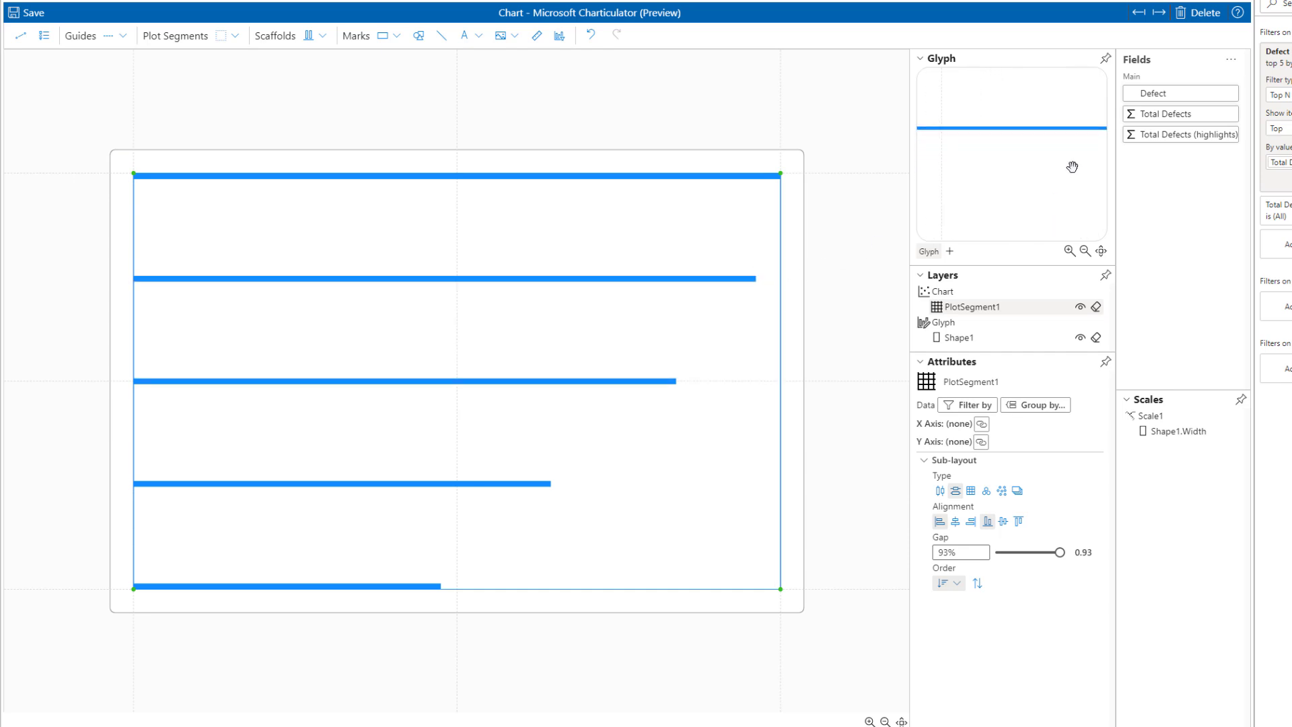
{"action": "scroll", "coordinate": [1045, 171], "scroll_direction": "right", "scroll_amount": 3}
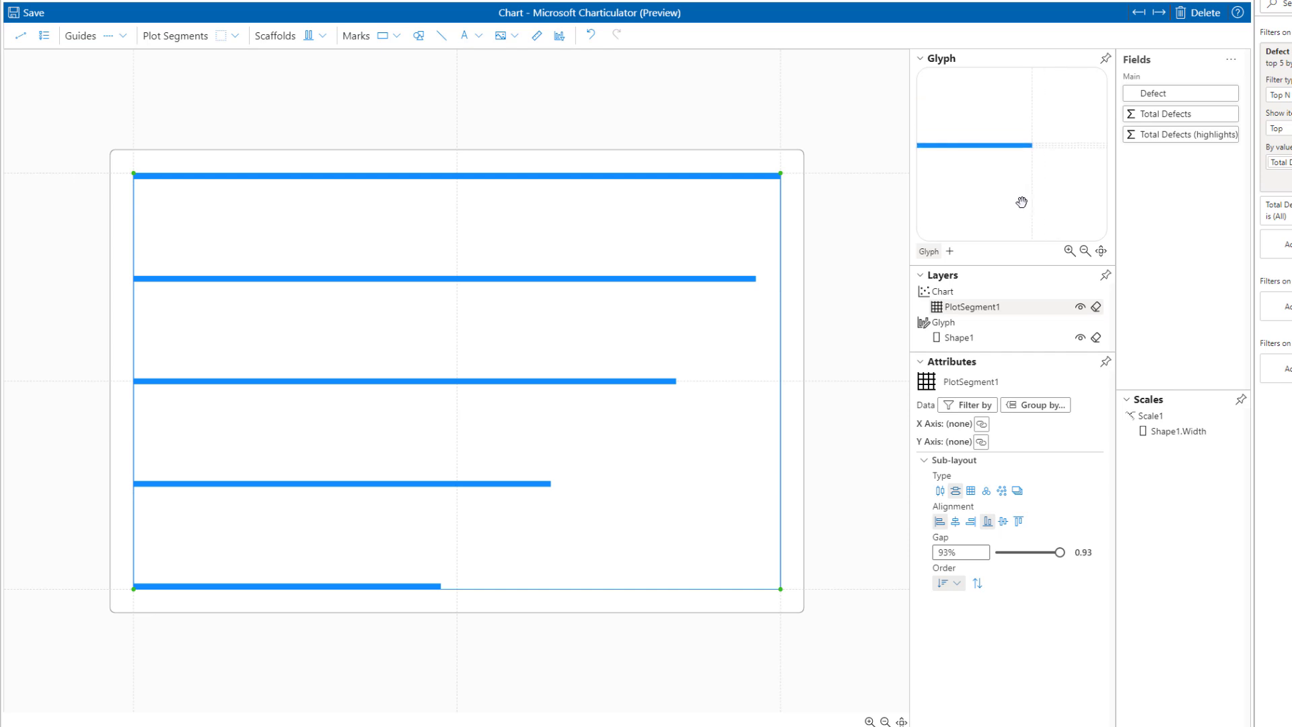
{"action": "scroll", "coordinate": [1021, 205], "scroll_direction": "up", "scroll_amount": 3}
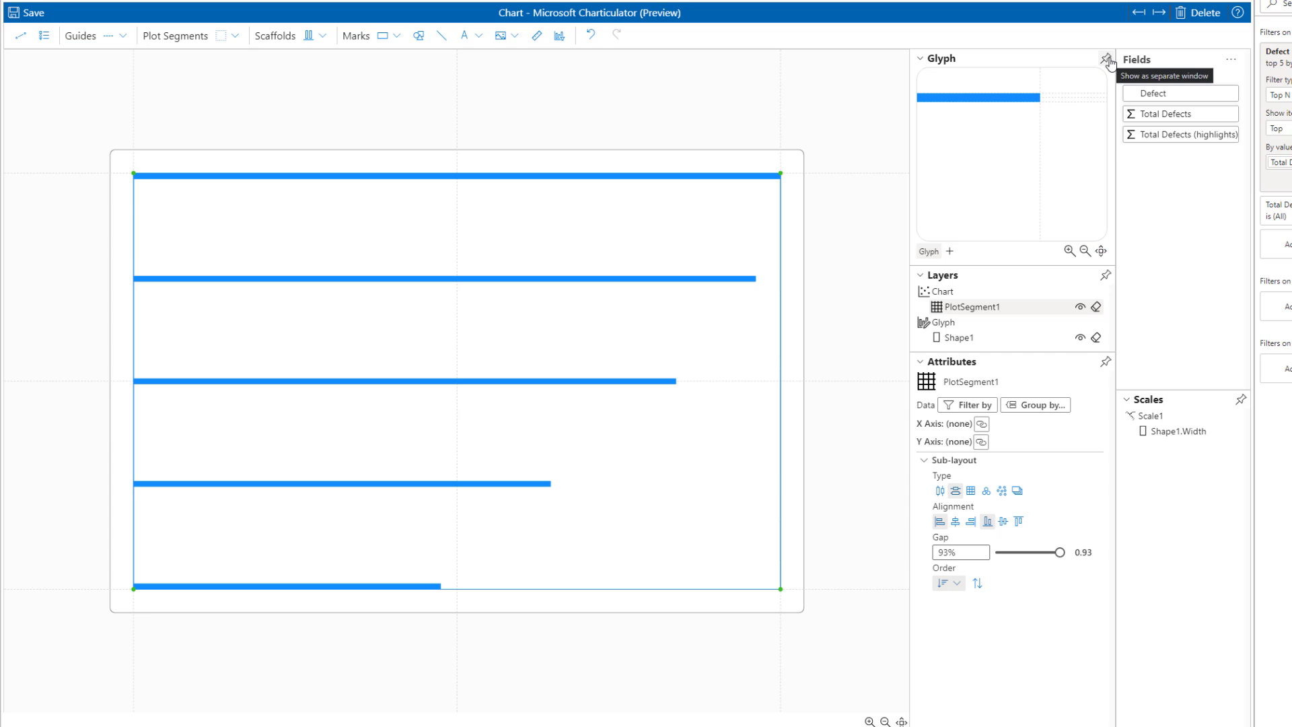
{"action": "left_click", "coordinate": [1107, 60]}
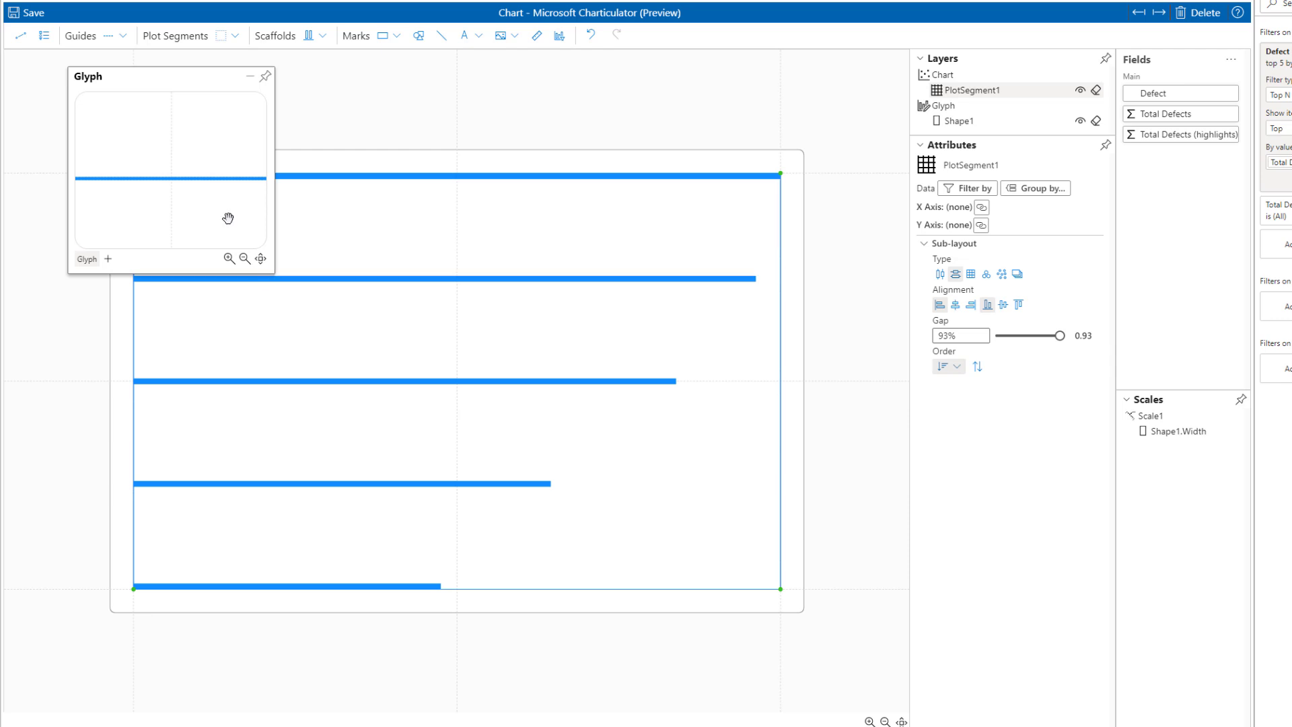
{"action": "left_click_drag", "start_coordinate": [273, 272], "coordinate": [852, 628]}
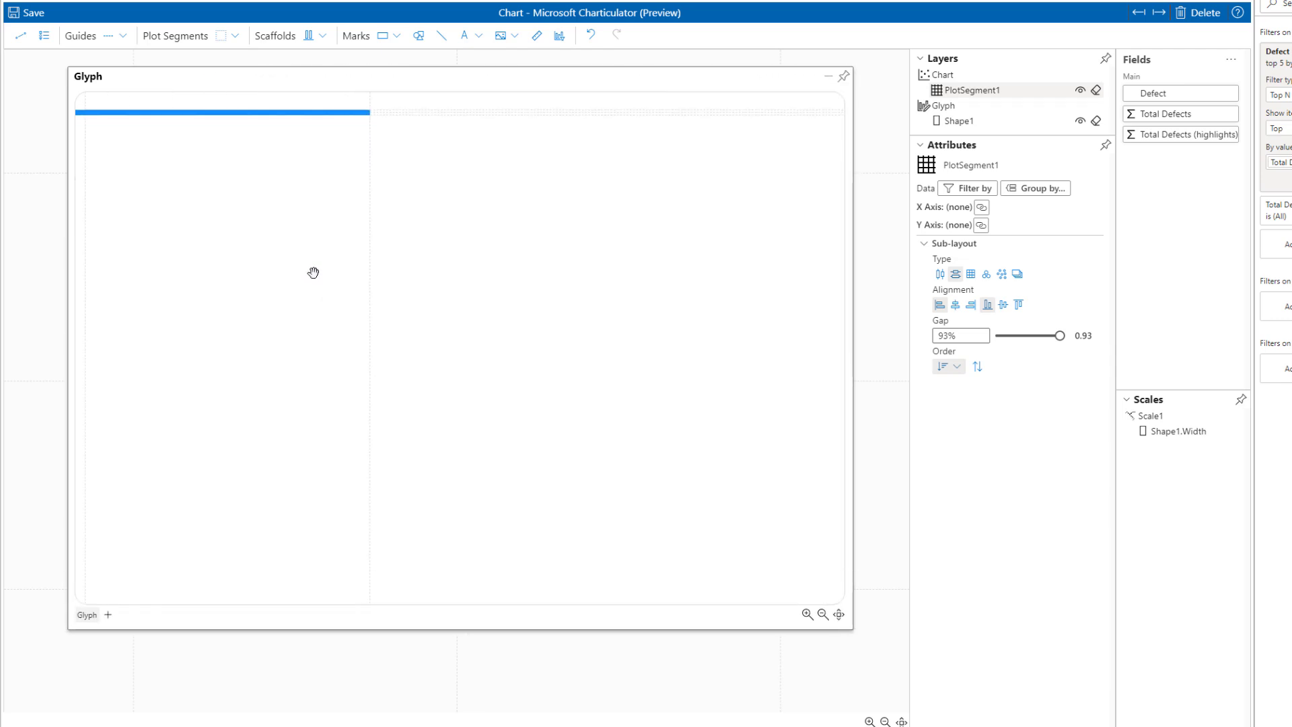
{"action": "left_click_drag", "start_coordinate": [533, 426], "coordinate": [631, 334]}
{"action": "scroll", "coordinate": [629, 422], "scroll_direction": "up", "scroll_amount": 3}
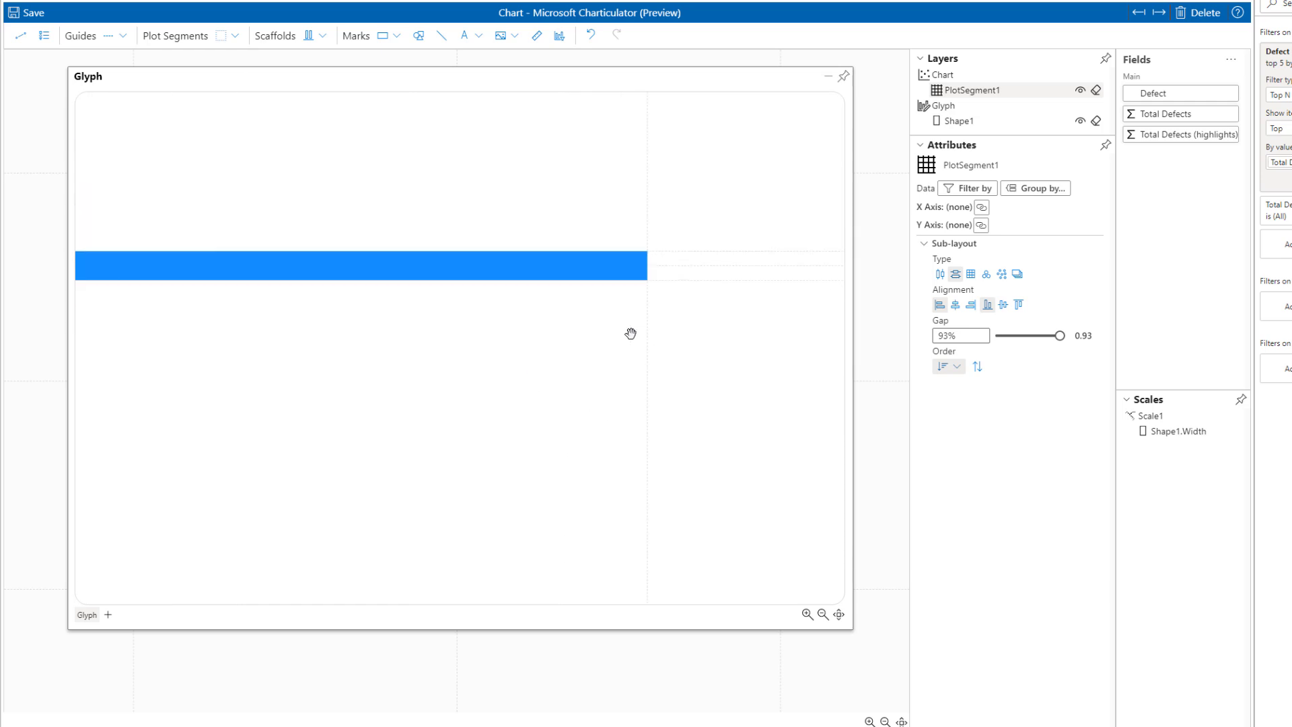
Step: Draw a vertical line at the bar's right end with width 3, then re-dock the editor
{"action": "left_click", "coordinate": [442, 37]}
{"action": "left_click_drag", "start_coordinate": [647, 251], "coordinate": [647, 280]}
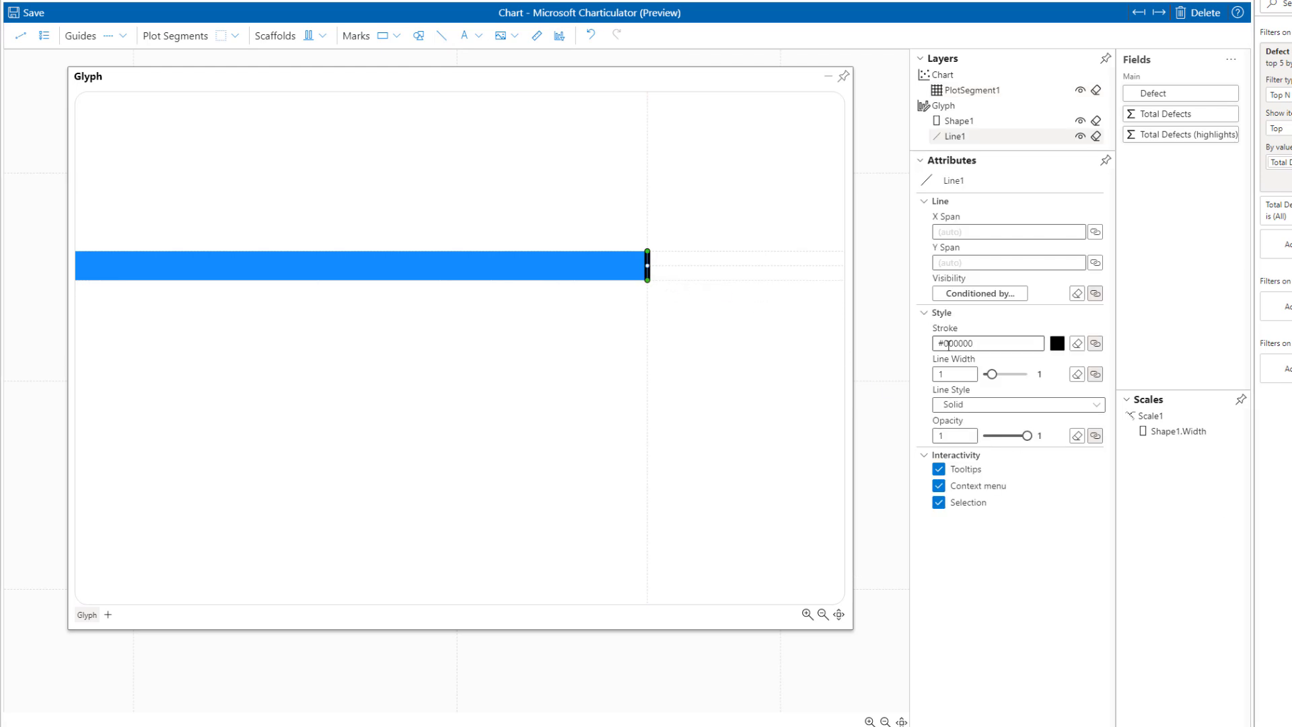
{"action": "left_click_drag", "start_coordinate": [992, 374], "coordinate": [1009, 378]}
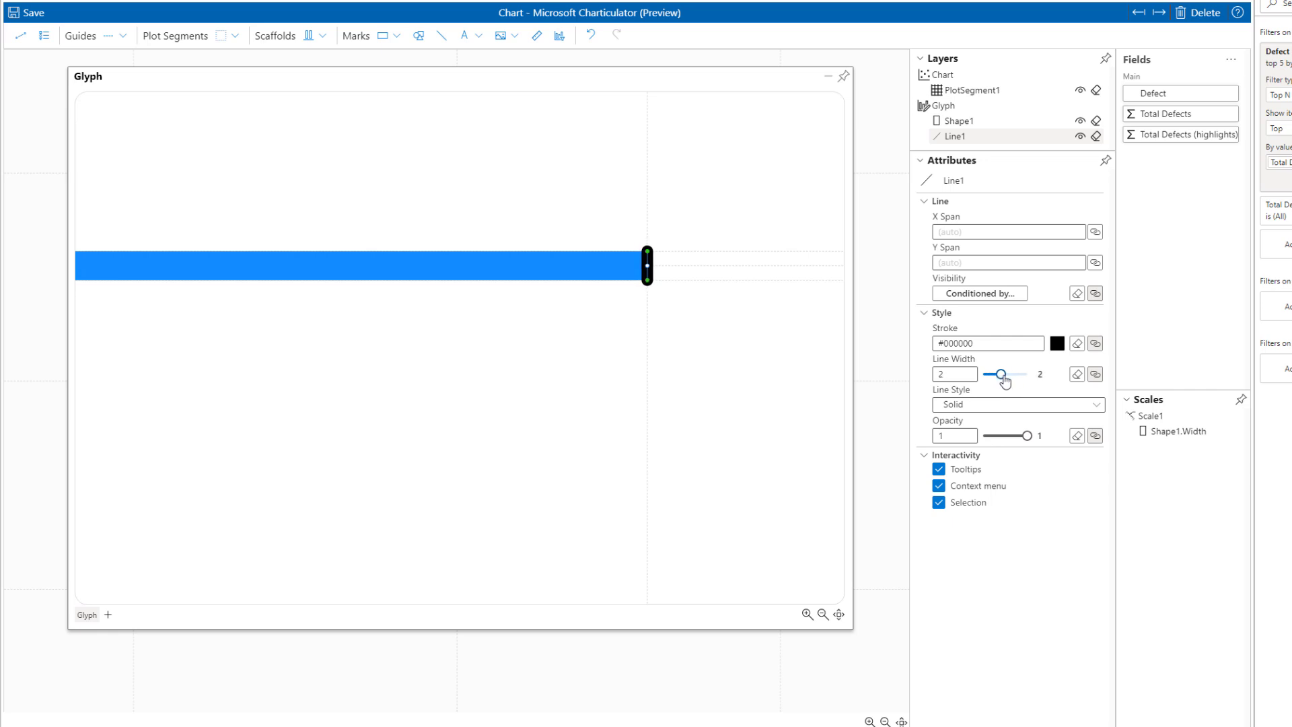
{"action": "left_click", "coordinate": [1007, 381]}
{"action": "left_click", "coordinate": [844, 76]}
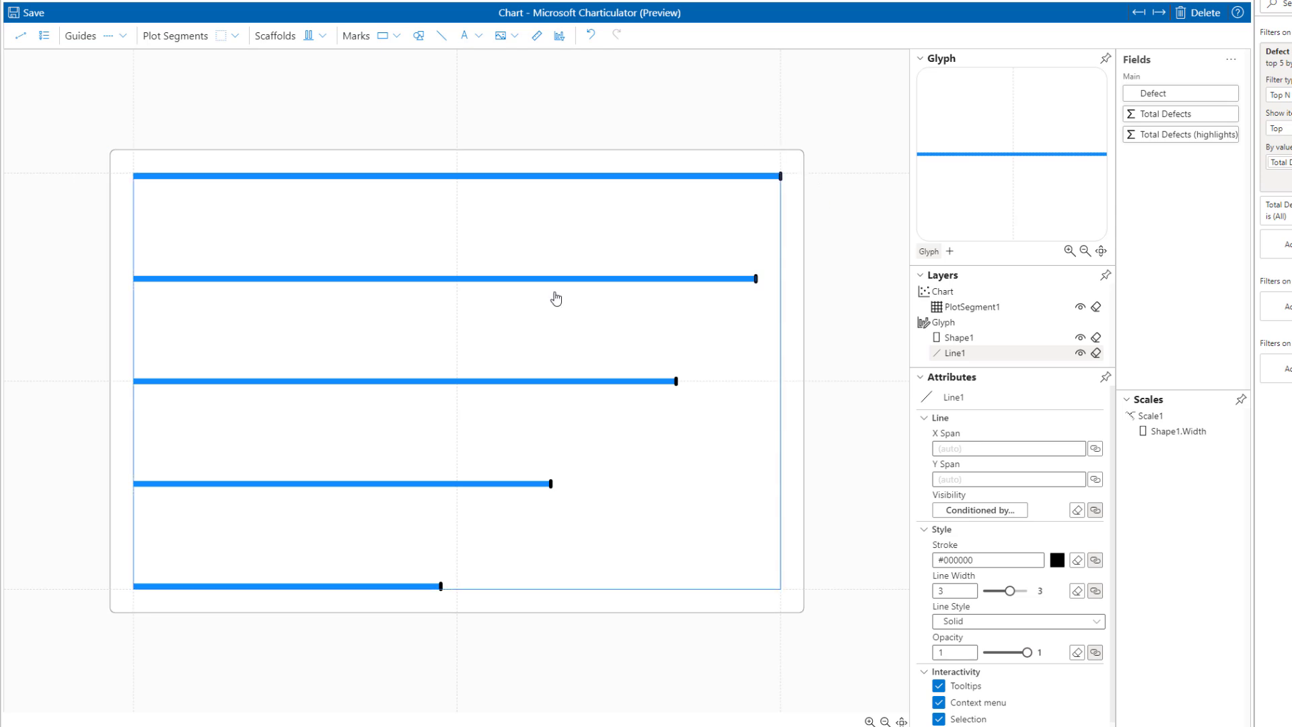
Step: Select the plot segment and float an enlarged Glyph editor
{"action": "left_click", "coordinate": [617, 81]}
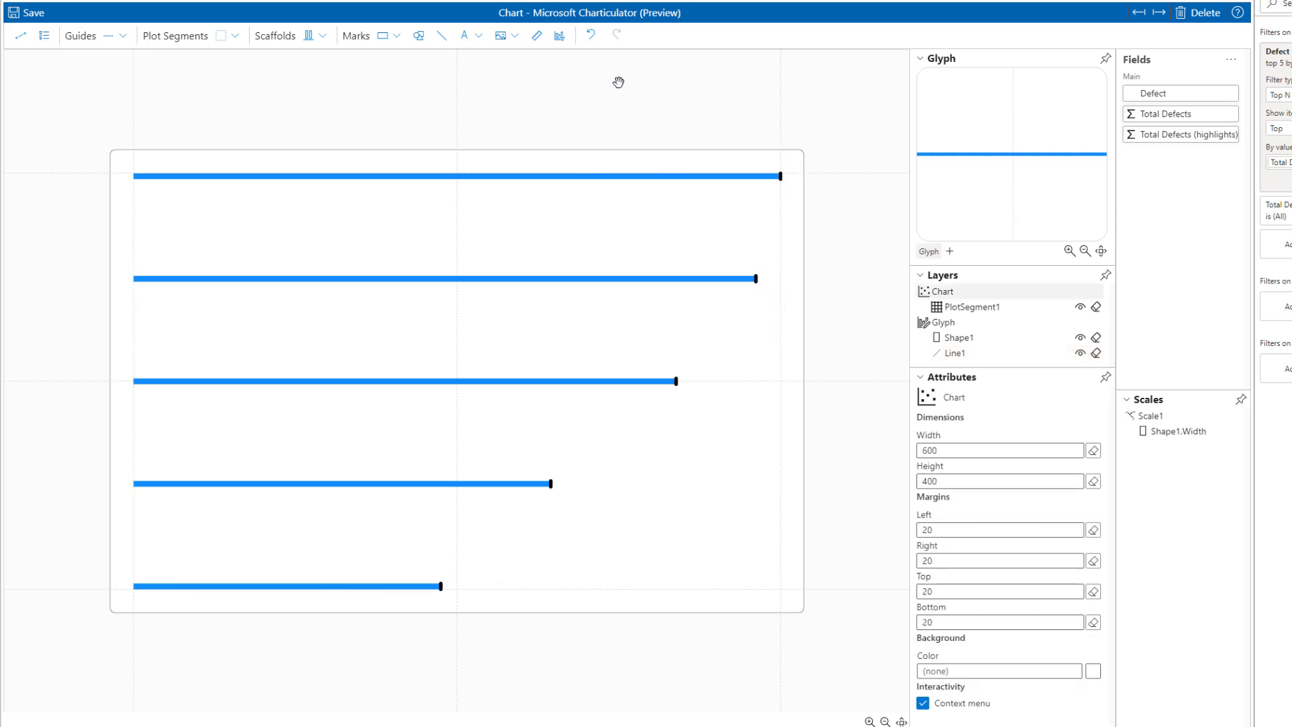
{"action": "left_click", "coordinate": [510, 241]}
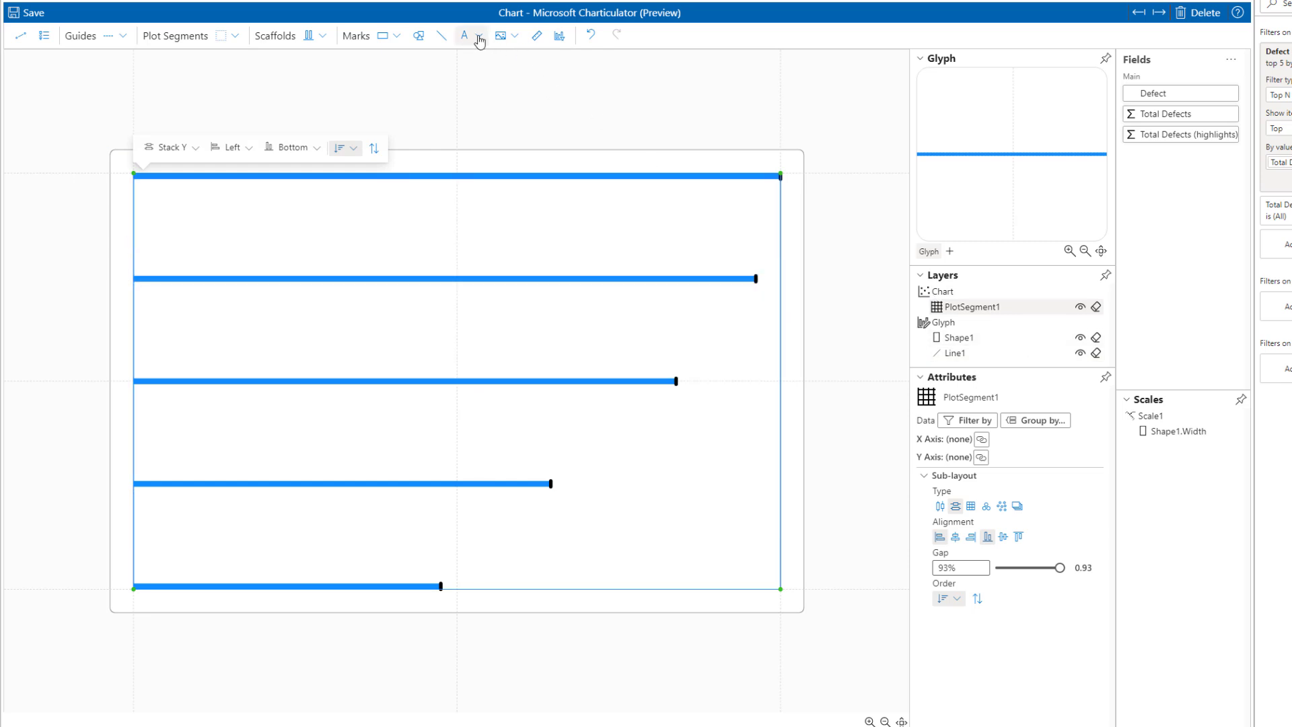
{"action": "left_click", "coordinate": [1105, 60]}
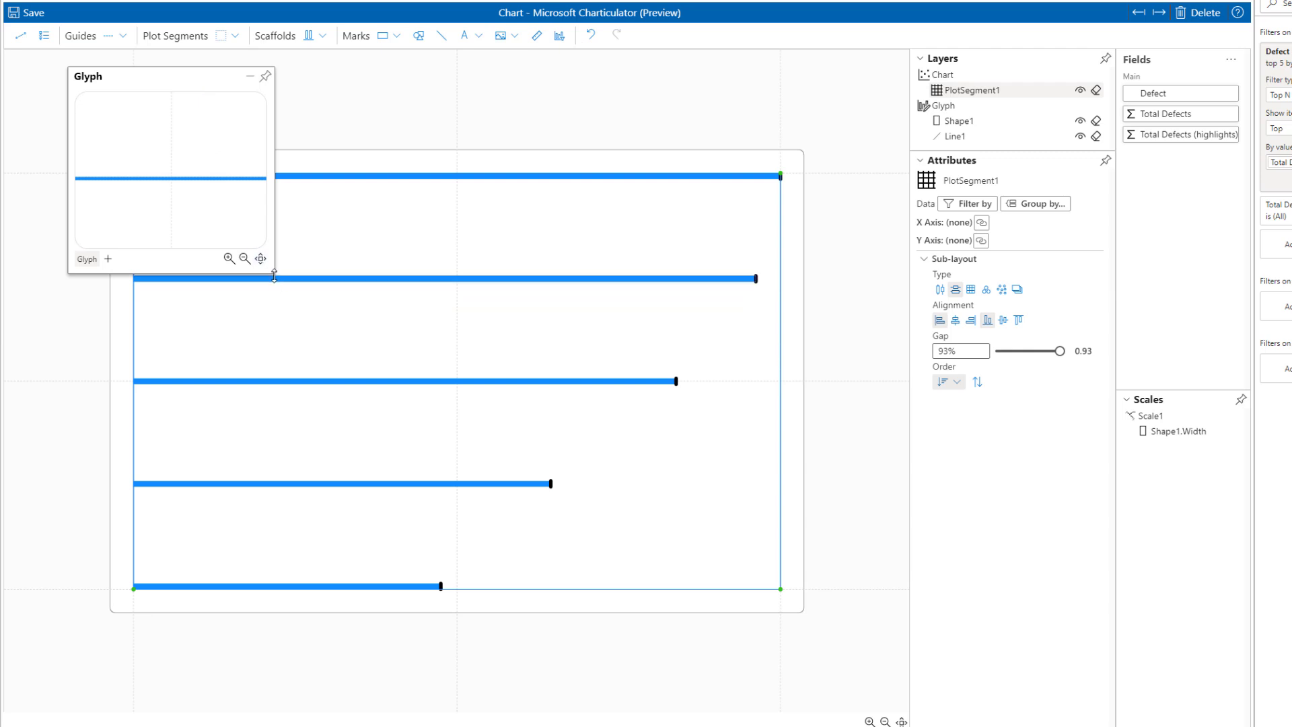
{"action": "double_click", "coordinate": [337, 334]}
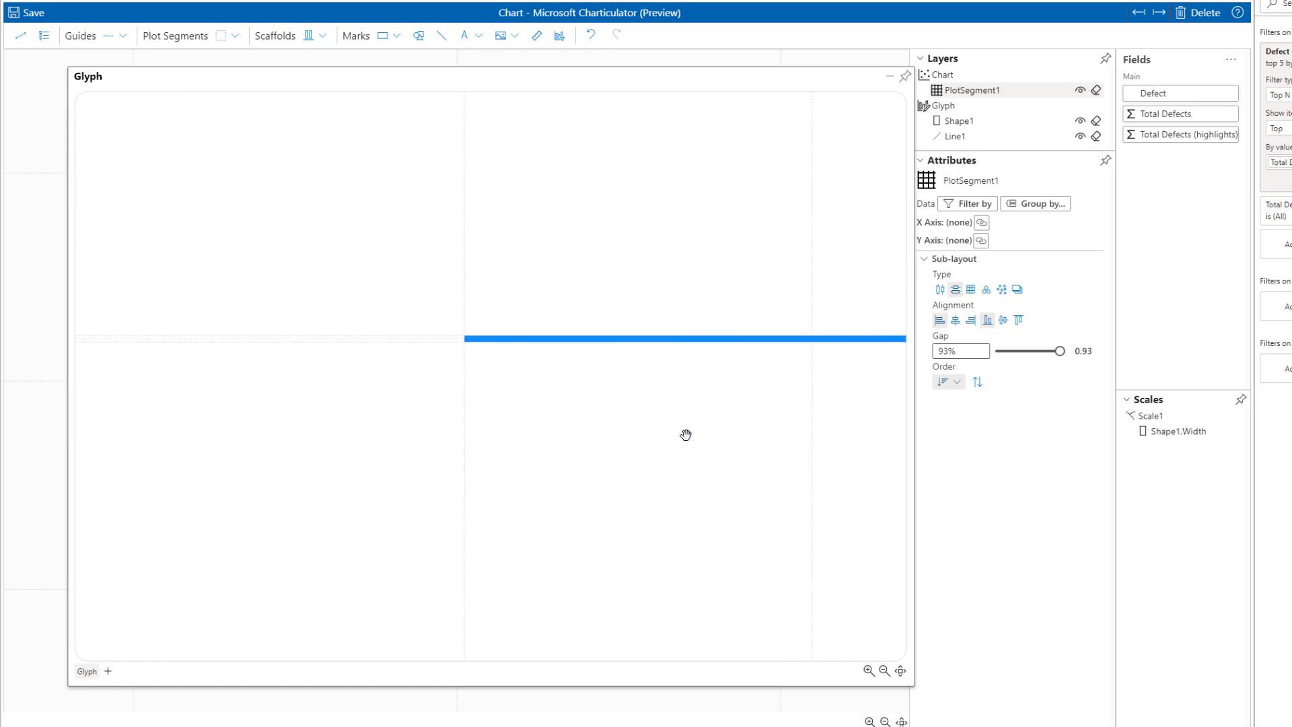
Step: Add a text mark to the glyph and anchor it just below the bar's left end
{"action": "left_click", "coordinate": [479, 37]}
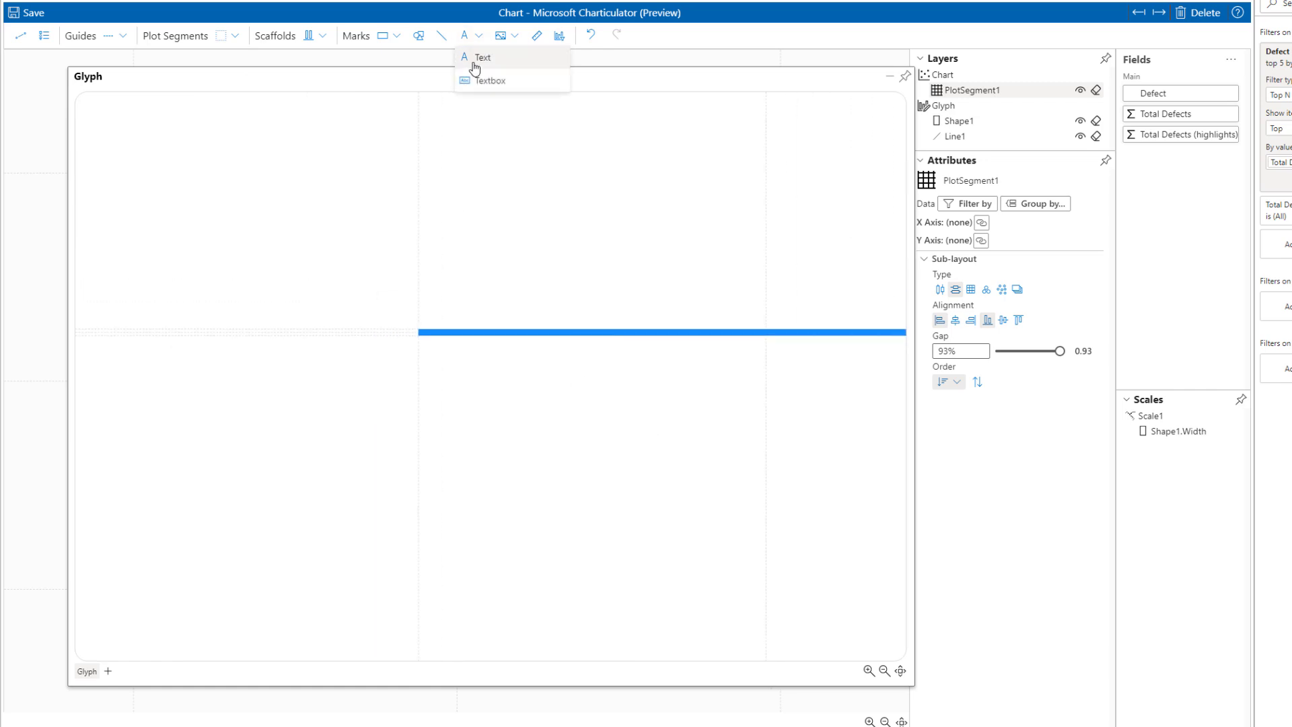
{"action": "left_click", "coordinate": [475, 61]}
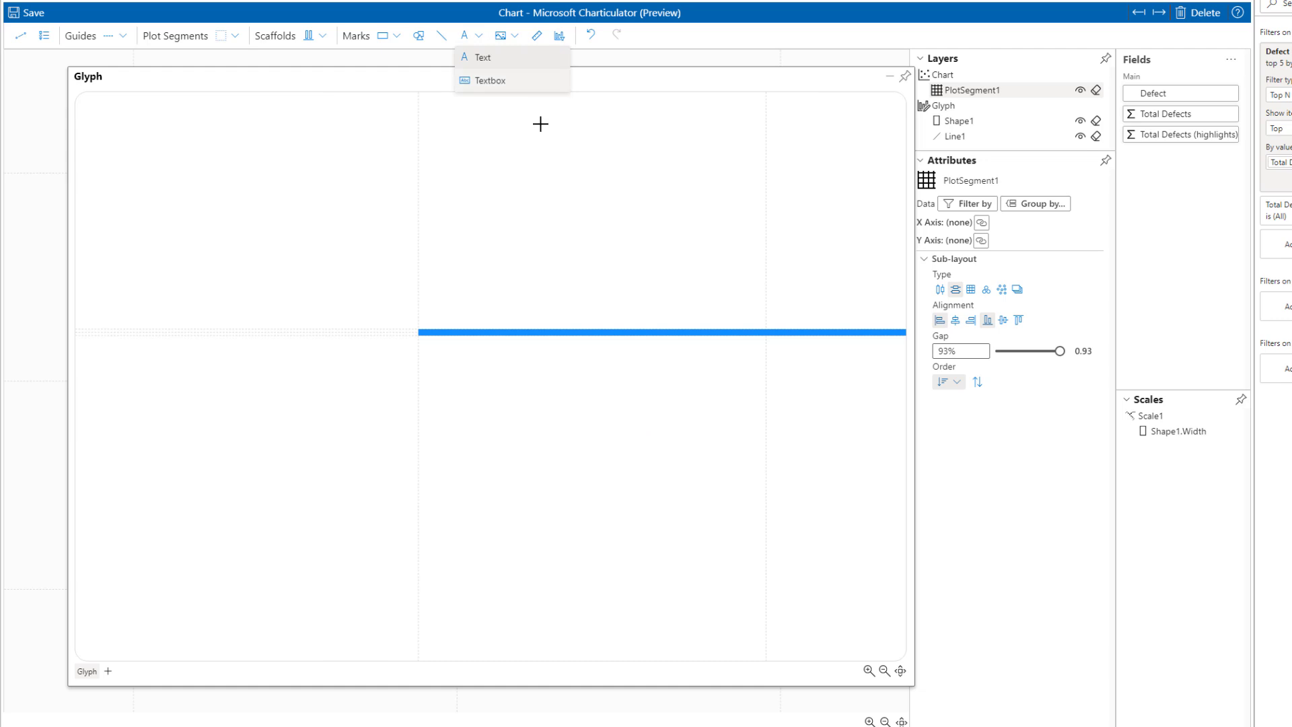
{"action": "left_click", "coordinate": [766, 330]}
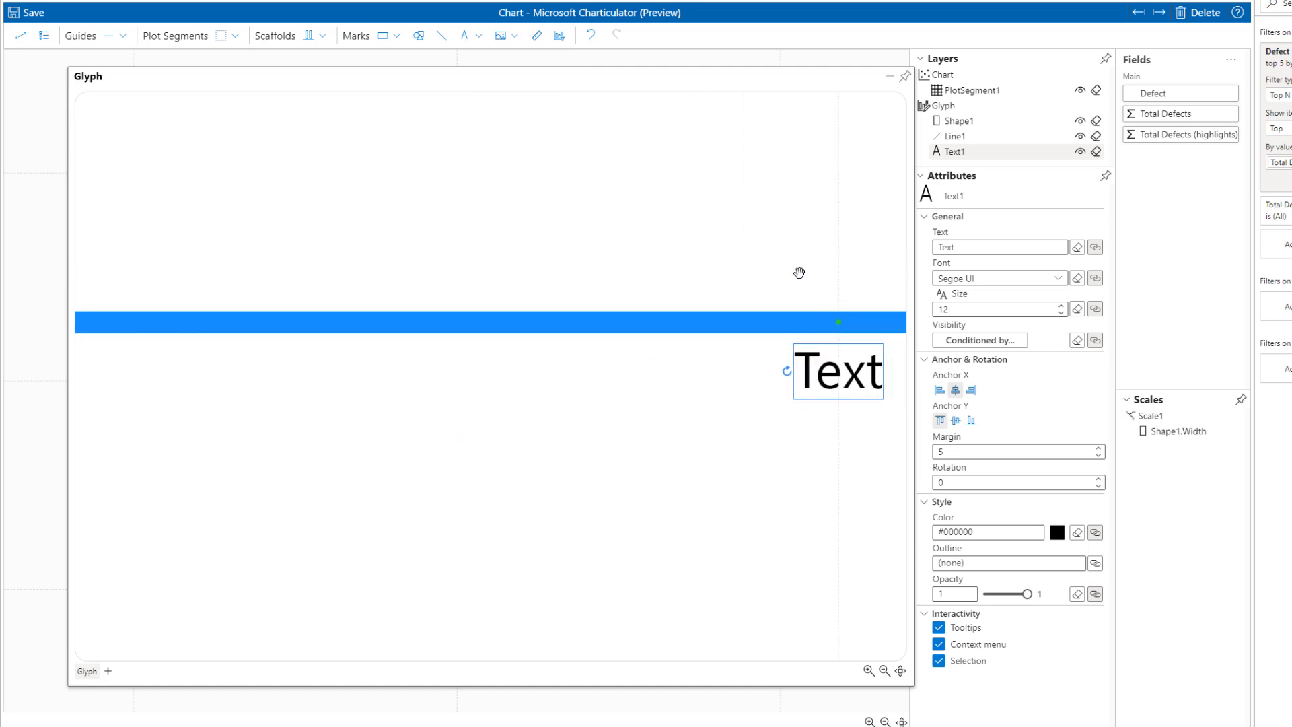
{"action": "left_click_drag", "start_coordinate": [838, 322], "coordinate": [94, 322]}
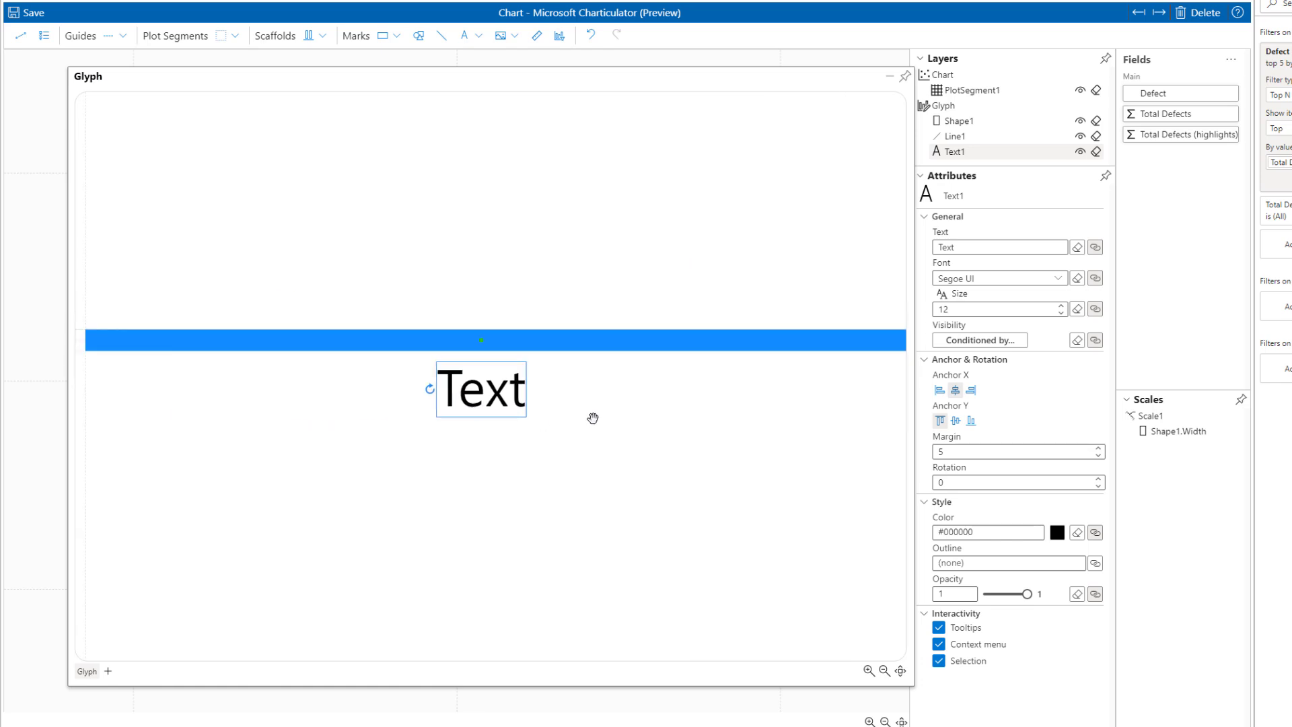
{"action": "left_click_drag", "start_coordinate": [629, 335], "coordinate": [234, 335]}
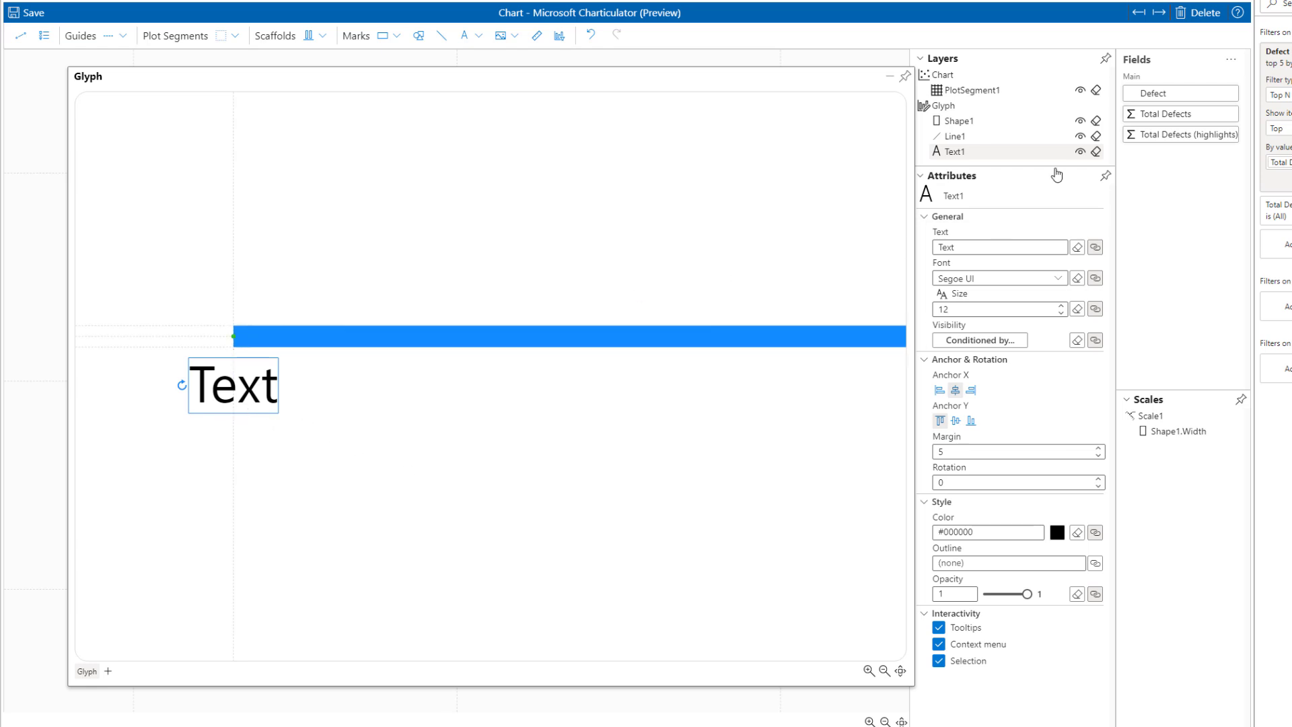
{"action": "mouse_move", "coordinate": [1175, 97]}
{"action": "left_mouse_down"}
{"action": "mouse_move", "coordinate": [1091, 337]}
{"action": "mouse_move", "coordinate": [1153, 94]}
{"action": "left_mouse_up"}
Step: Bind Text1 to Defect, shrink its font to size 3, and align it under the bar's left end
{"action": "left_click", "coordinate": [222, 393]}
{"action": "left_click_drag", "start_coordinate": [1196, 101], "coordinate": [967, 250]}
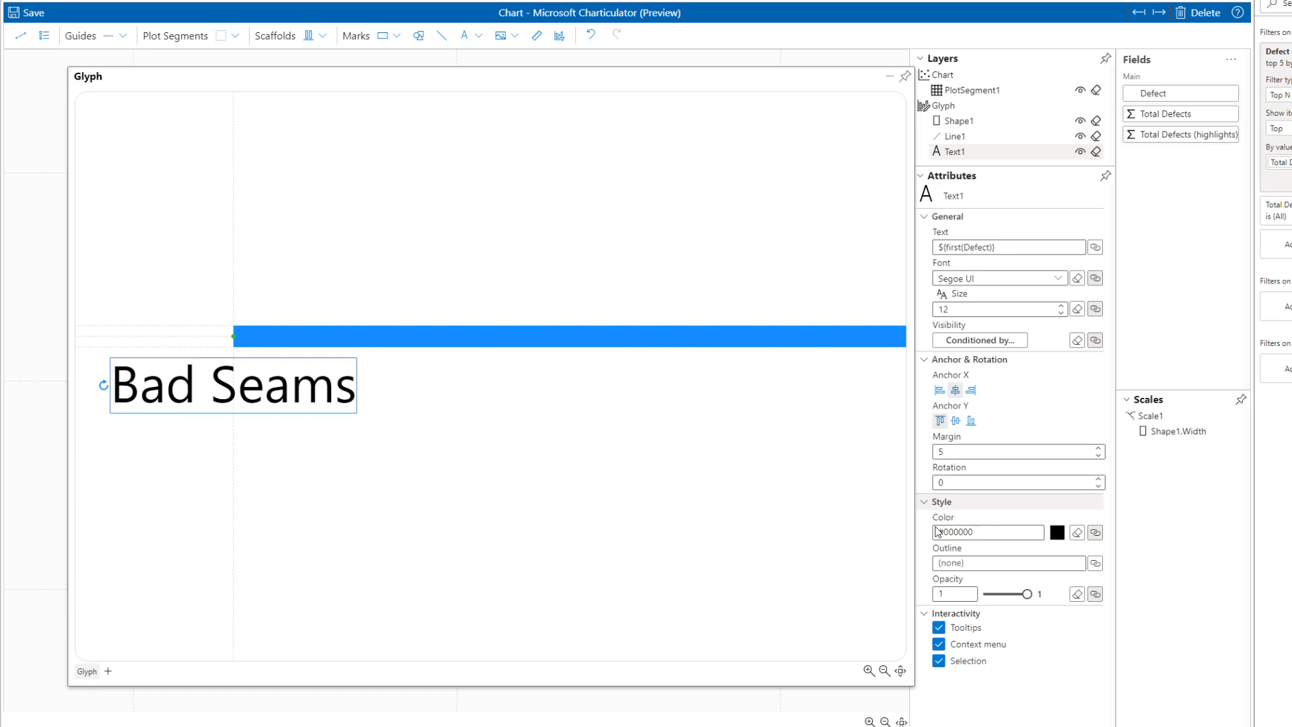
{"action": "left_click", "coordinate": [1061, 313]}
{"action": "left_click", "coordinate": [1062, 313]}
{"action": "left_click", "coordinate": [1061, 313]}
{"action": "left_click", "coordinate": [1061, 313]}
{"action": "left_click", "coordinate": [1061, 313]}
{"action": "left_click", "coordinate": [1061, 313]}
{"action": "left_click", "coordinate": [1061, 313]}
{"action": "left_click", "coordinate": [1062, 313]}
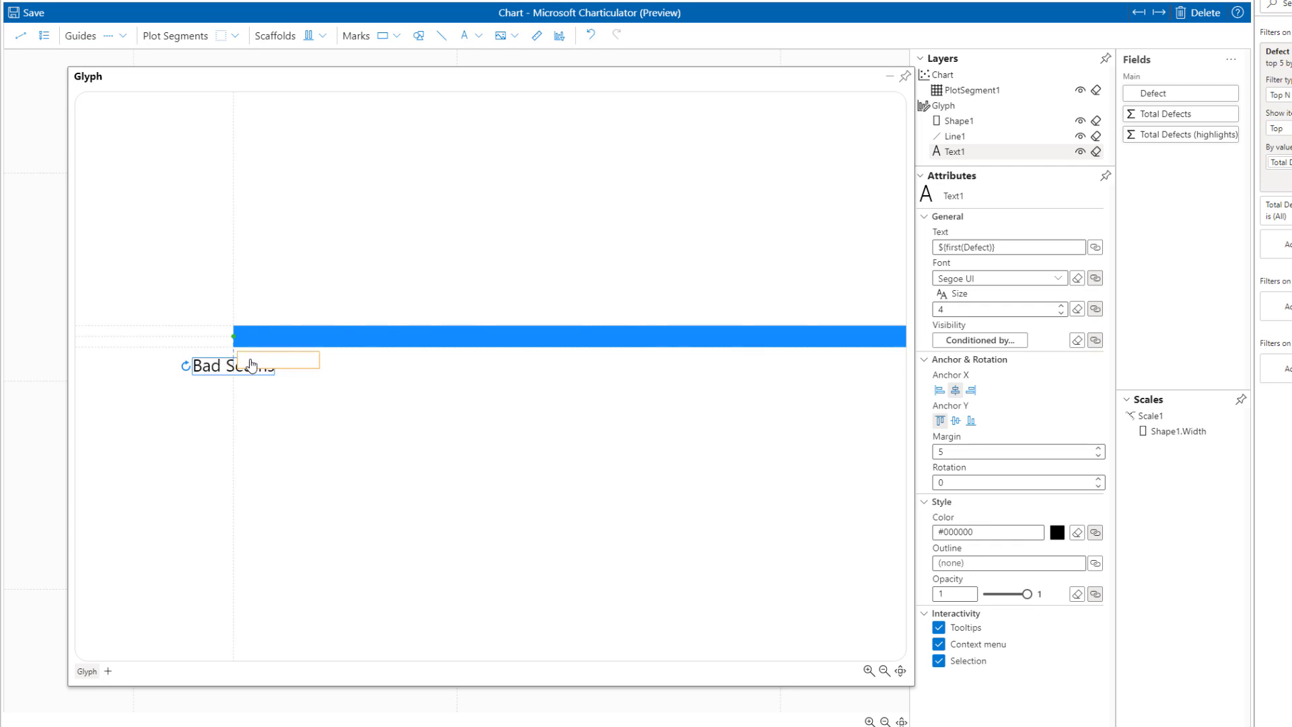
{"action": "left_click_drag", "start_coordinate": [252, 365], "coordinate": [271, 367]}
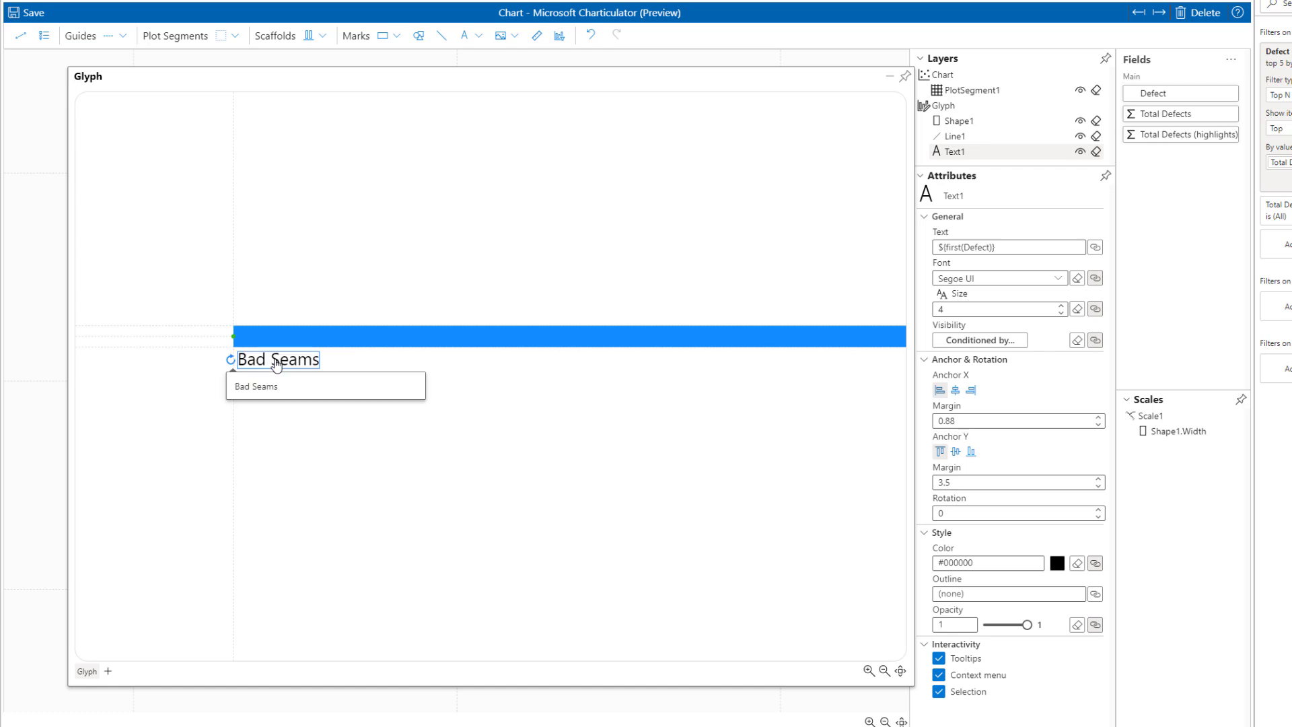
{"action": "left_click", "coordinate": [265, 441]}
{"action": "left_click", "coordinate": [276, 366]}
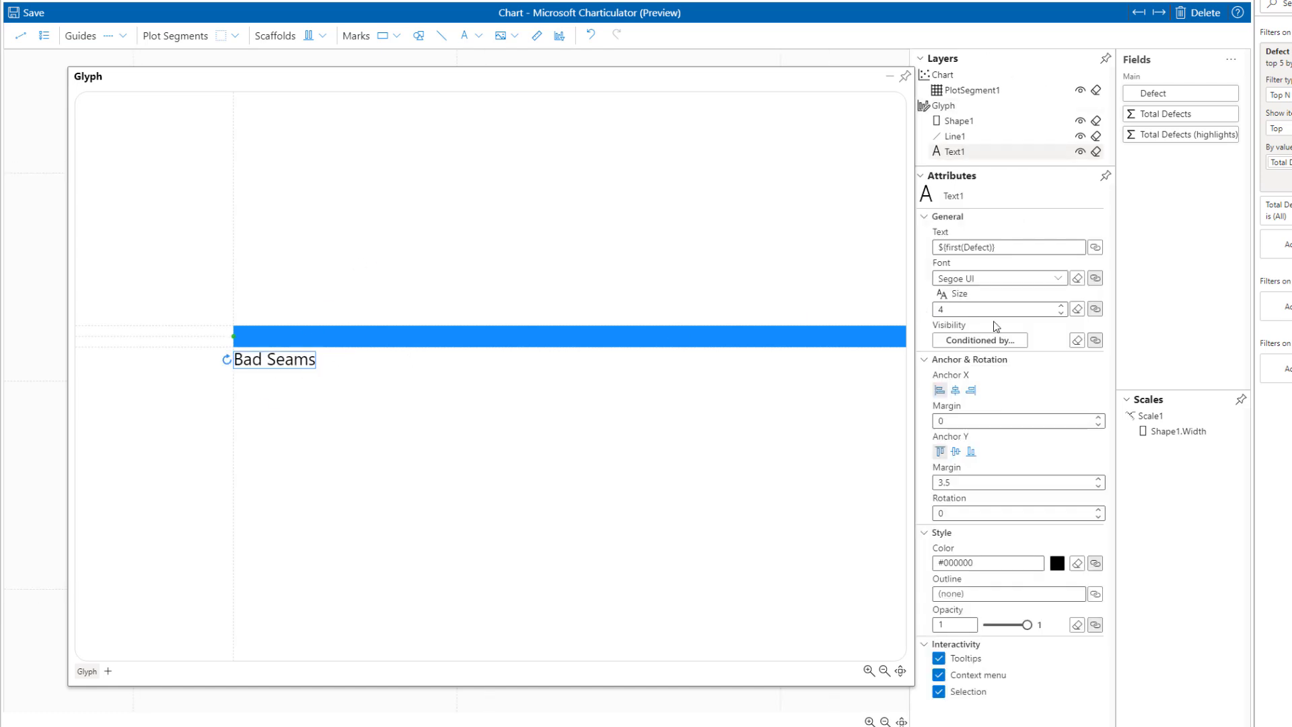
{"action": "left_click", "coordinate": [1061, 313]}
{"action": "left_click", "coordinate": [1062, 313]}
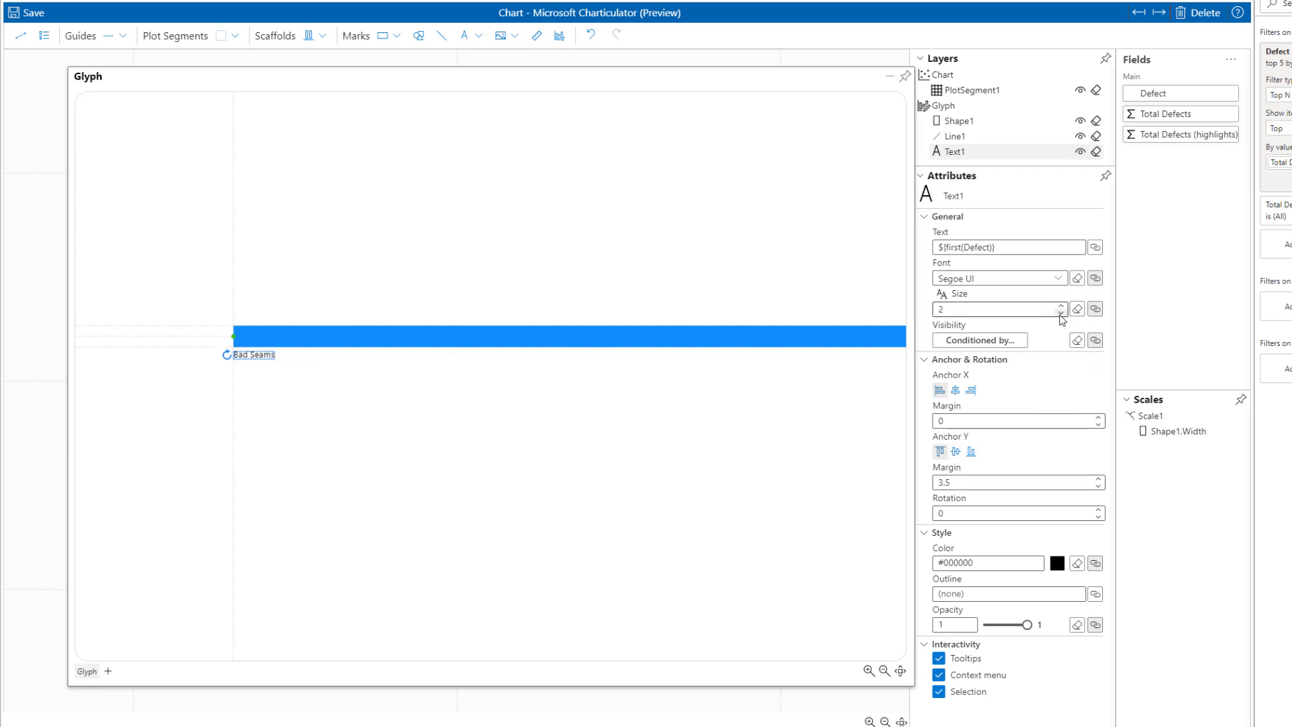
{"action": "left_click", "coordinate": [1022, 315]}
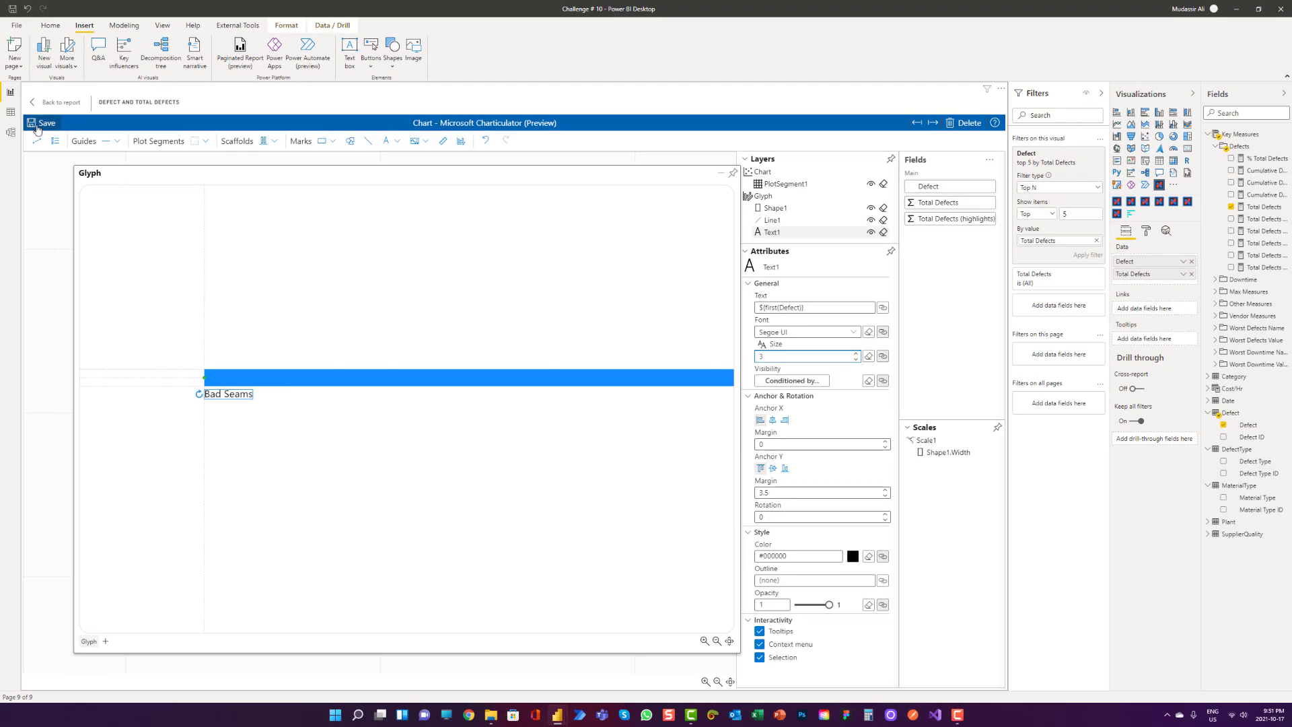
Step: Save the chart, turn off the Charticulator visual's title, and reopen it in Charticulator
{"action": "left_click", "coordinate": [39, 123]}
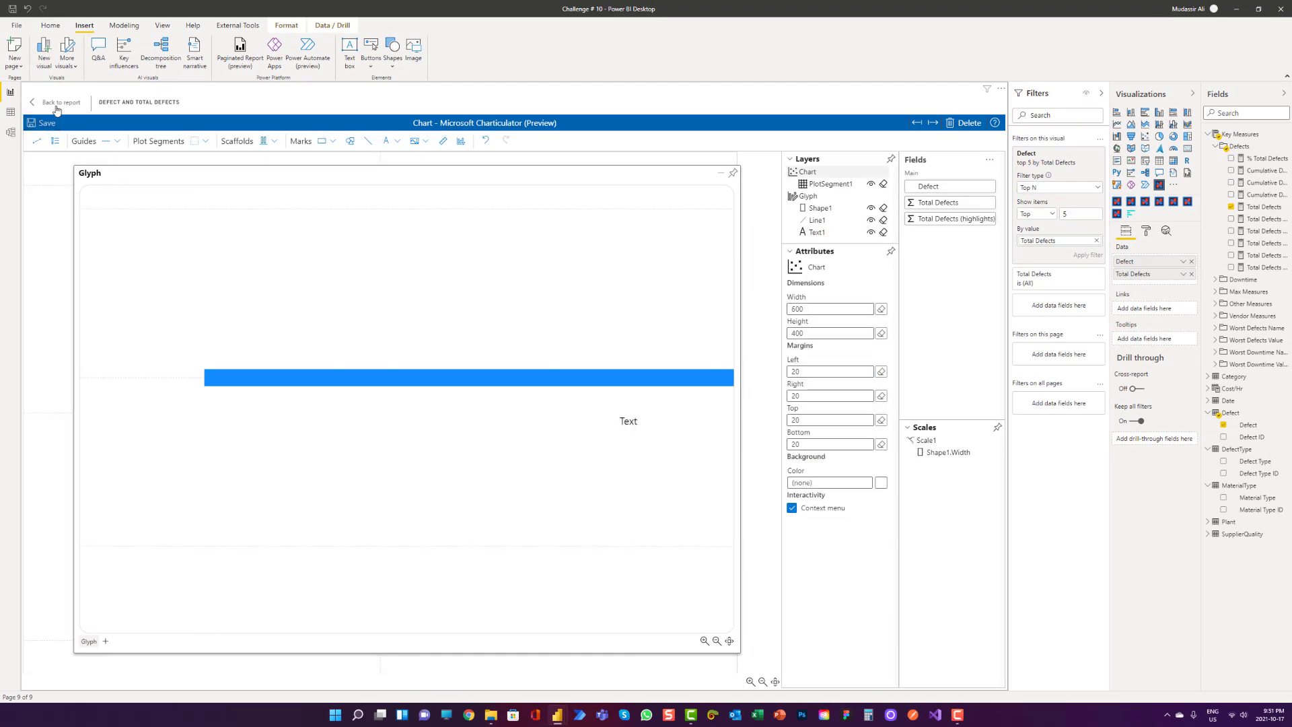
{"action": "left_click", "coordinate": [58, 102]}
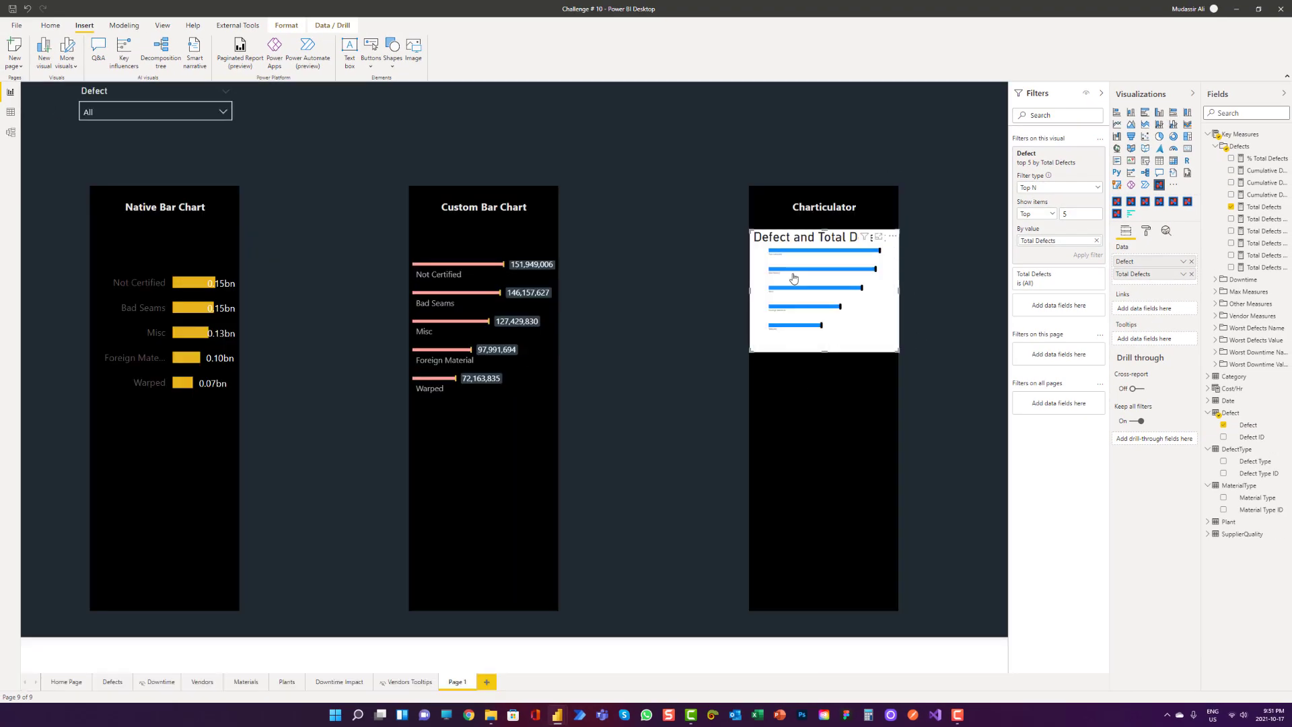
{"action": "left_click", "coordinate": [1147, 230]}
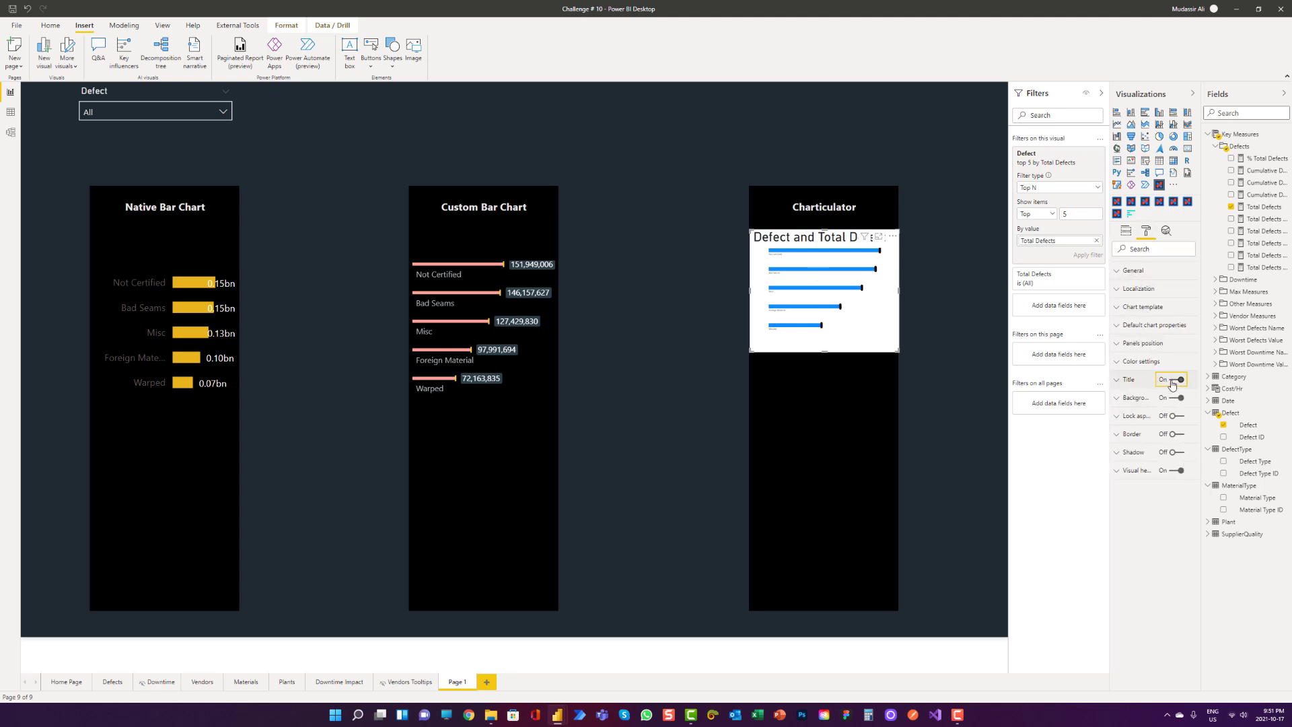
{"action": "left_click", "coordinate": [1172, 380]}
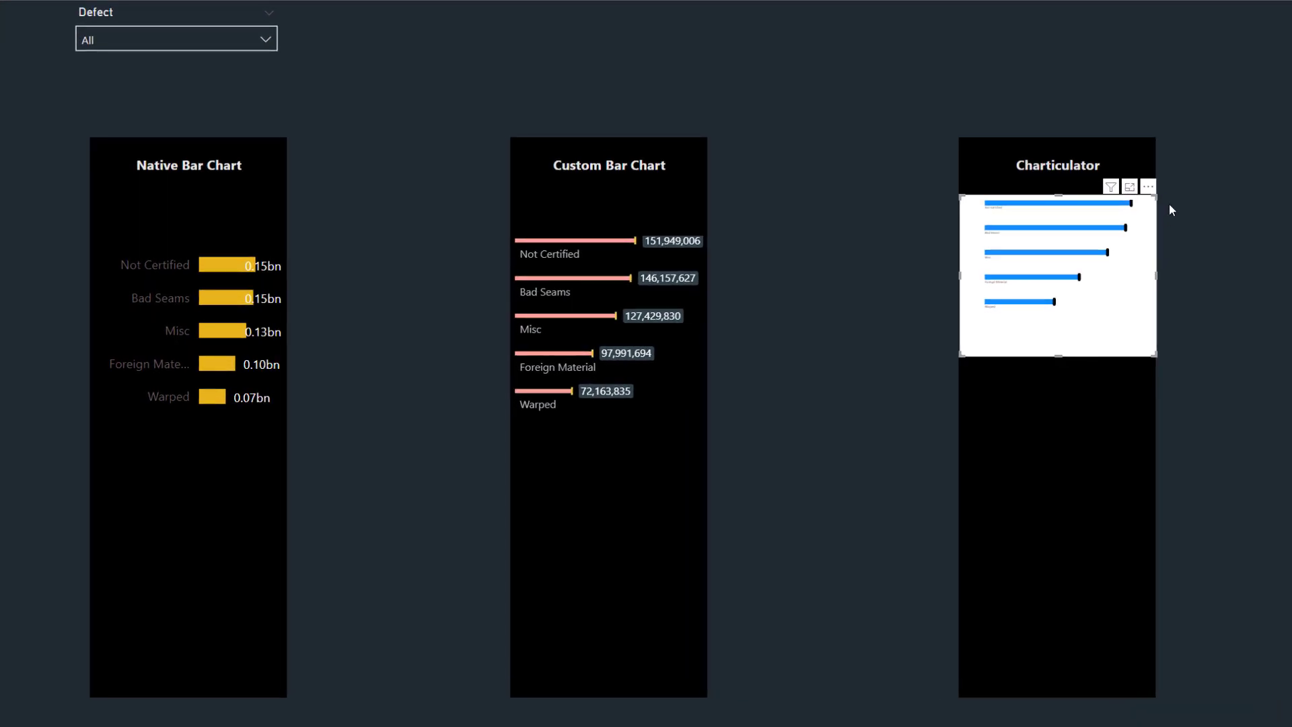
{"action": "left_click", "coordinate": [1148, 186]}
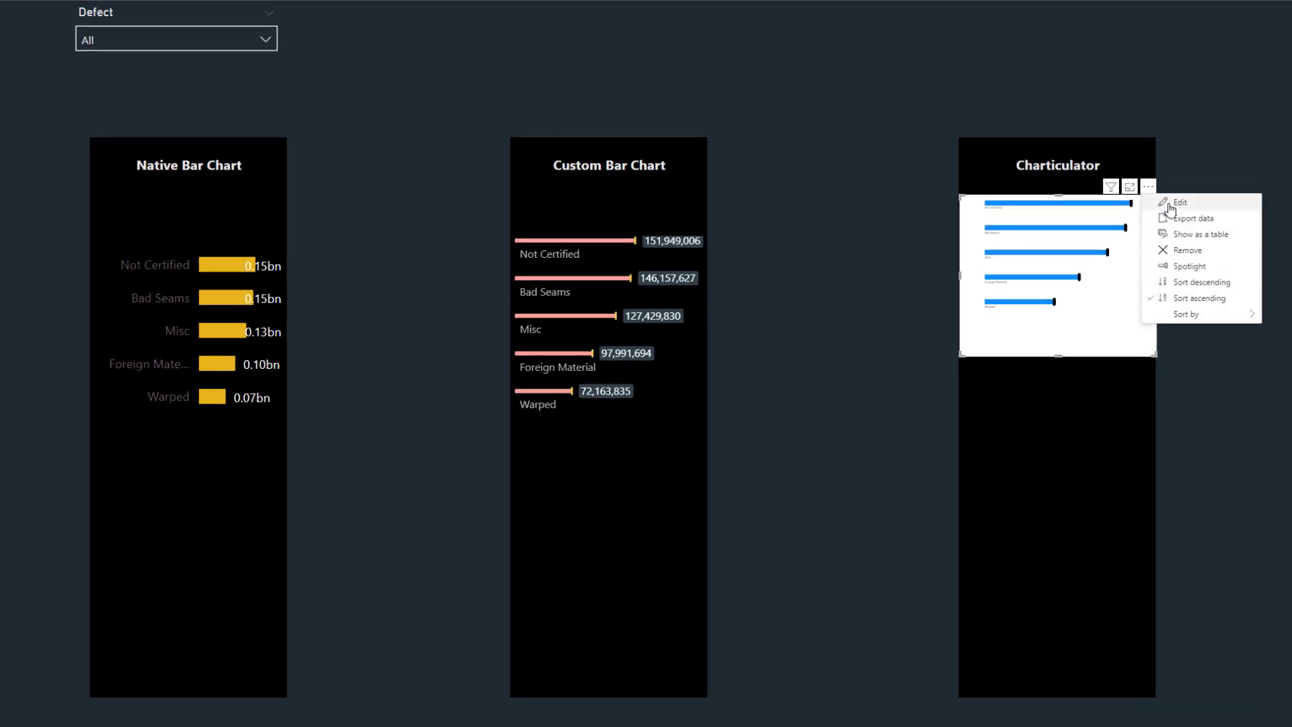
{"action": "left_click", "coordinate": [1175, 229]}
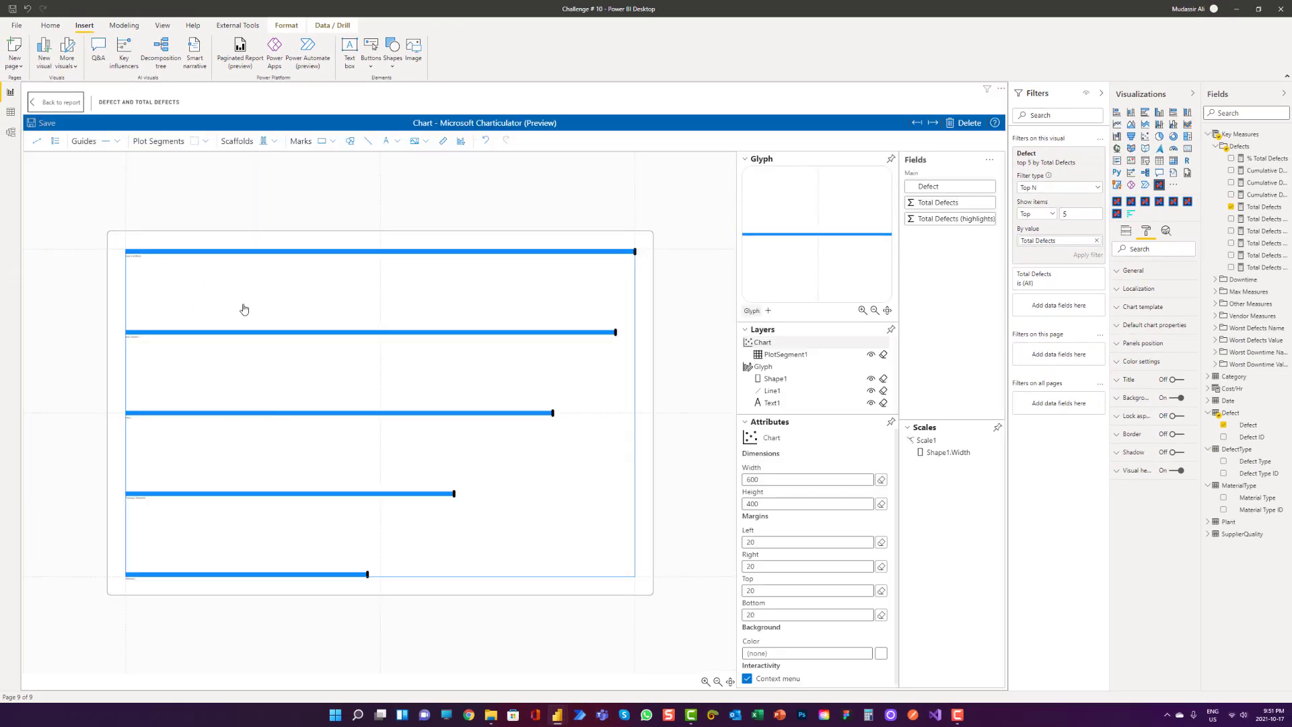
Step: Select the Text1 defect label layer and raise its font size to 9
{"action": "left_click", "coordinate": [210, 257]}
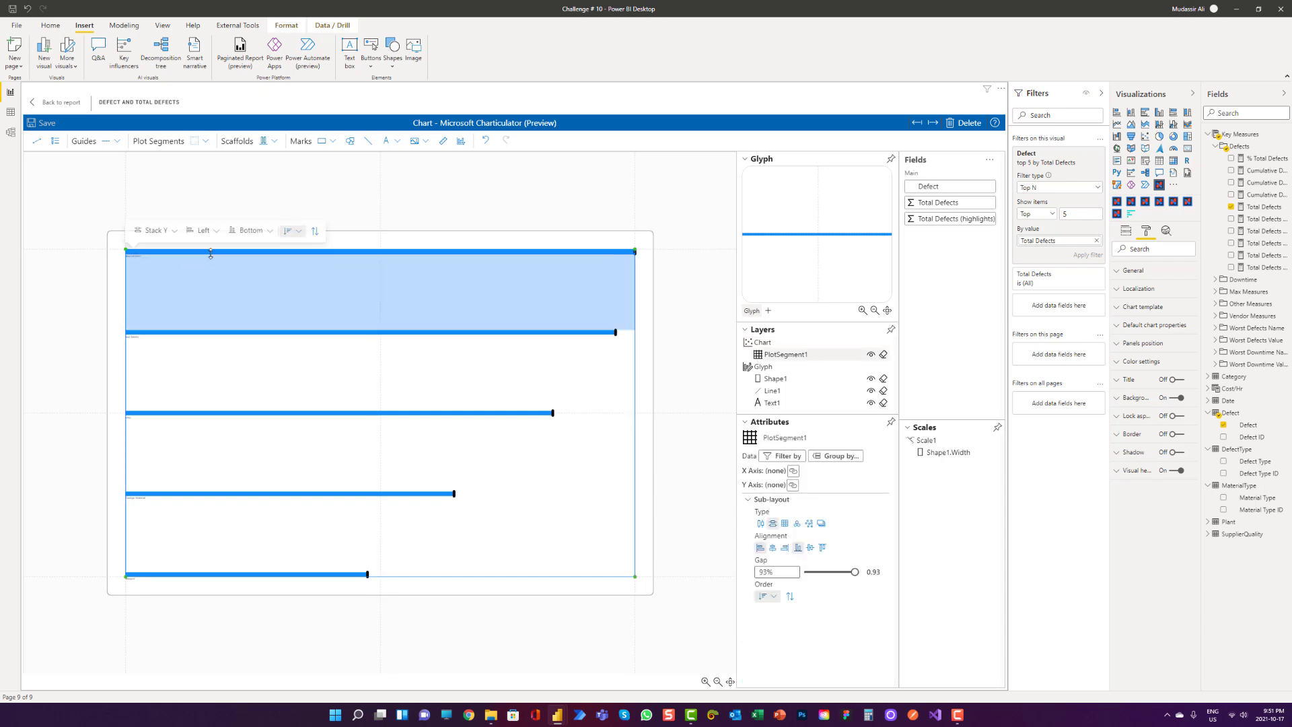
{"action": "left_click", "coordinate": [773, 402]}
{"action": "left_click", "coordinate": [878, 524]}
{"action": "left_click", "coordinate": [878, 524]}
{"action": "left_click", "coordinate": [878, 524]}
{"action": "left_click", "coordinate": [879, 524]}
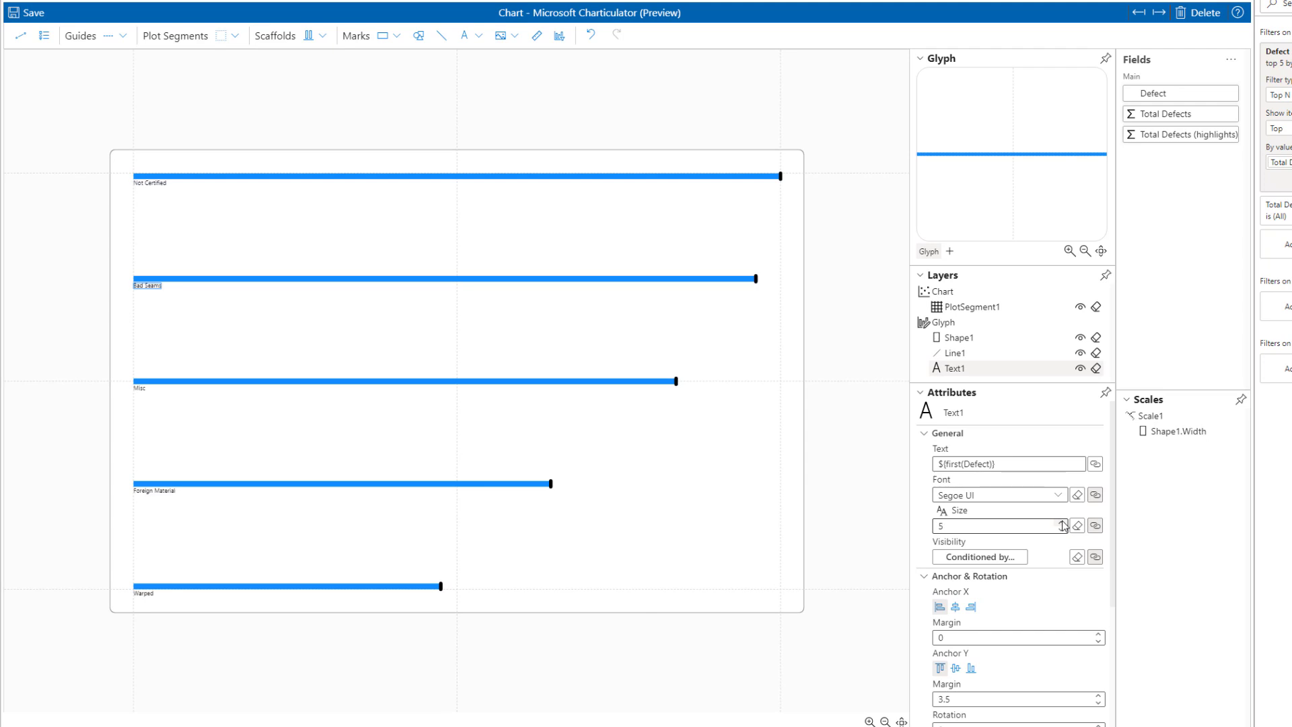
{"action": "left_click", "coordinate": [1063, 524]}
{"action": "left_click", "coordinate": [1063, 523]}
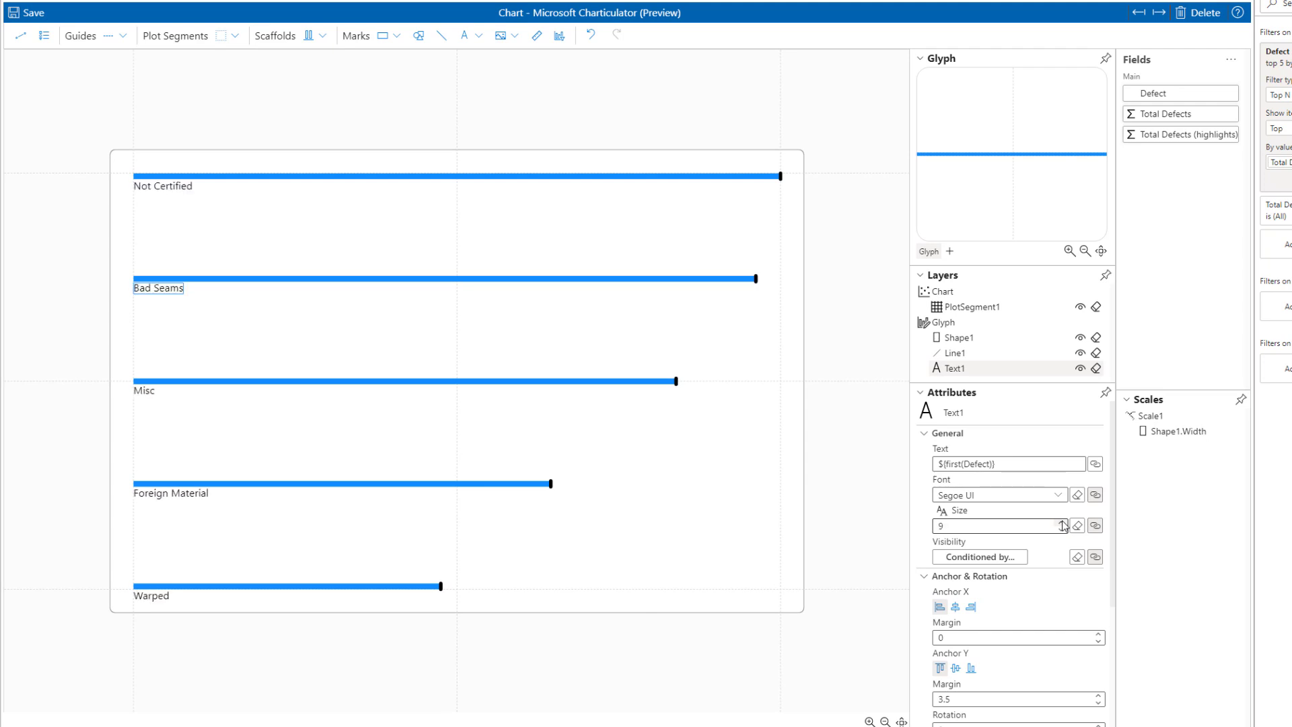
Step: Move the defect labels lower to a 5.61 margin below the bar, then re-dock the Glyph editor
{"action": "left_click", "coordinate": [1107, 60]}
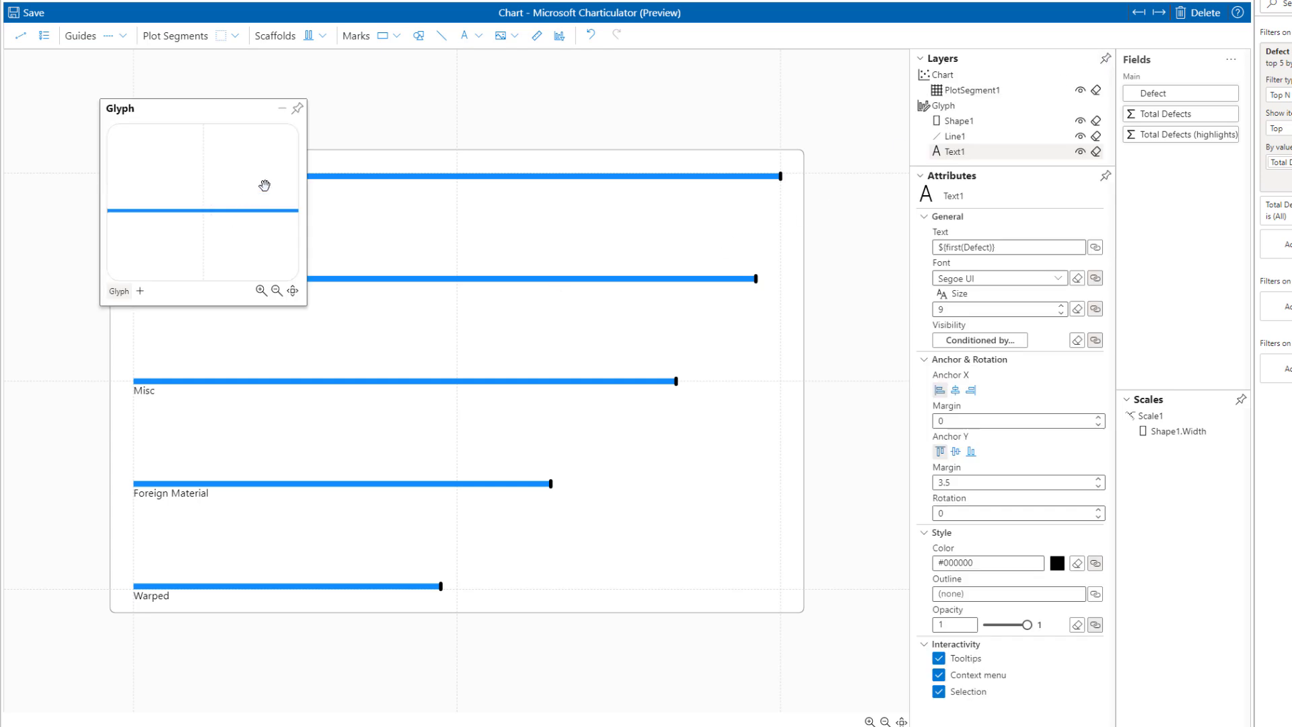
{"action": "left_click", "coordinate": [240, 188]}
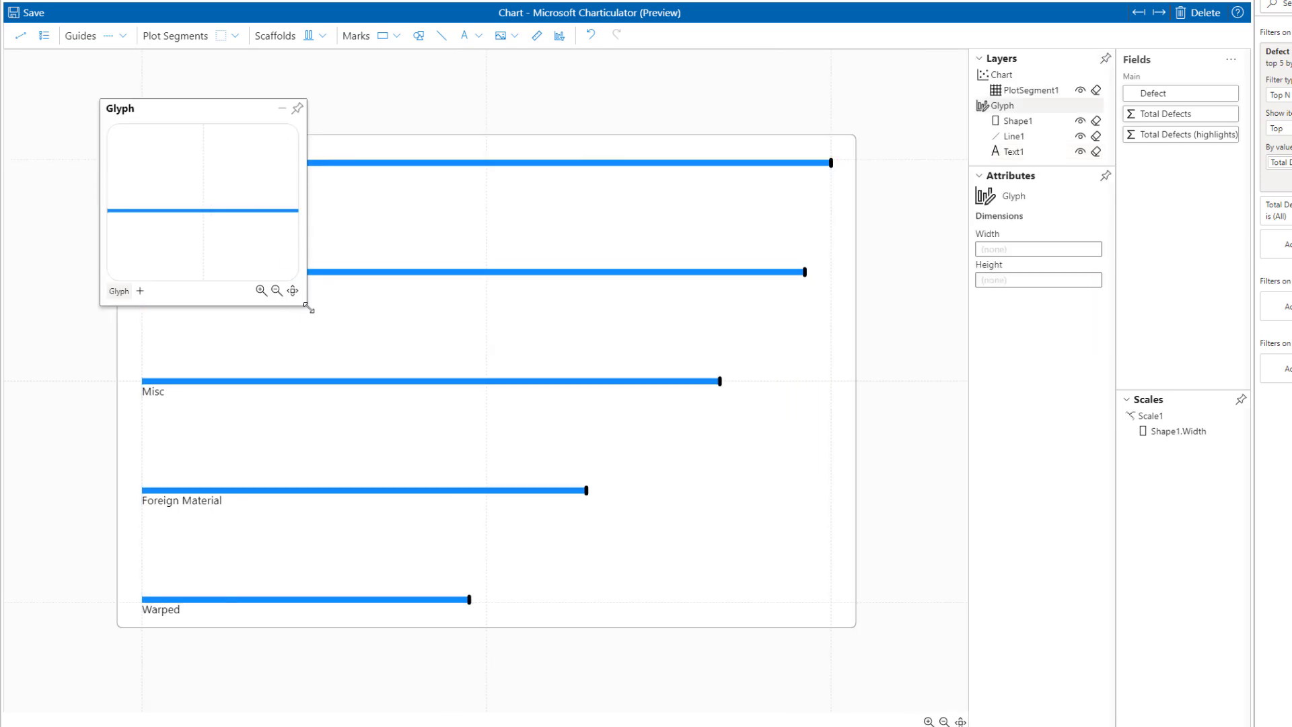
{"action": "left_click_drag", "start_coordinate": [309, 307], "coordinate": [594, 507]}
{"action": "left_click_drag", "start_coordinate": [289, 335], "coordinate": [477, 368]}
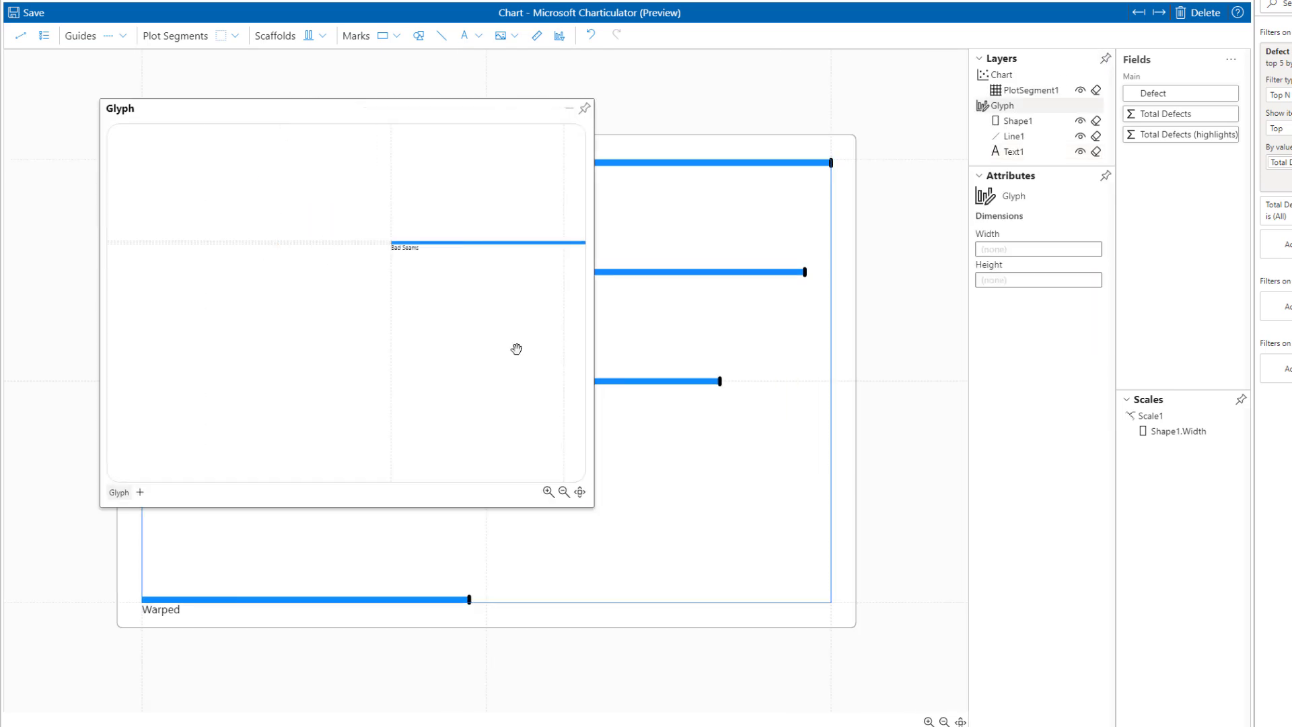
{"action": "left_click", "coordinate": [402, 256]}
{"action": "scroll", "coordinate": [441, 292], "scroll_direction": "up", "scroll_amount": 3}
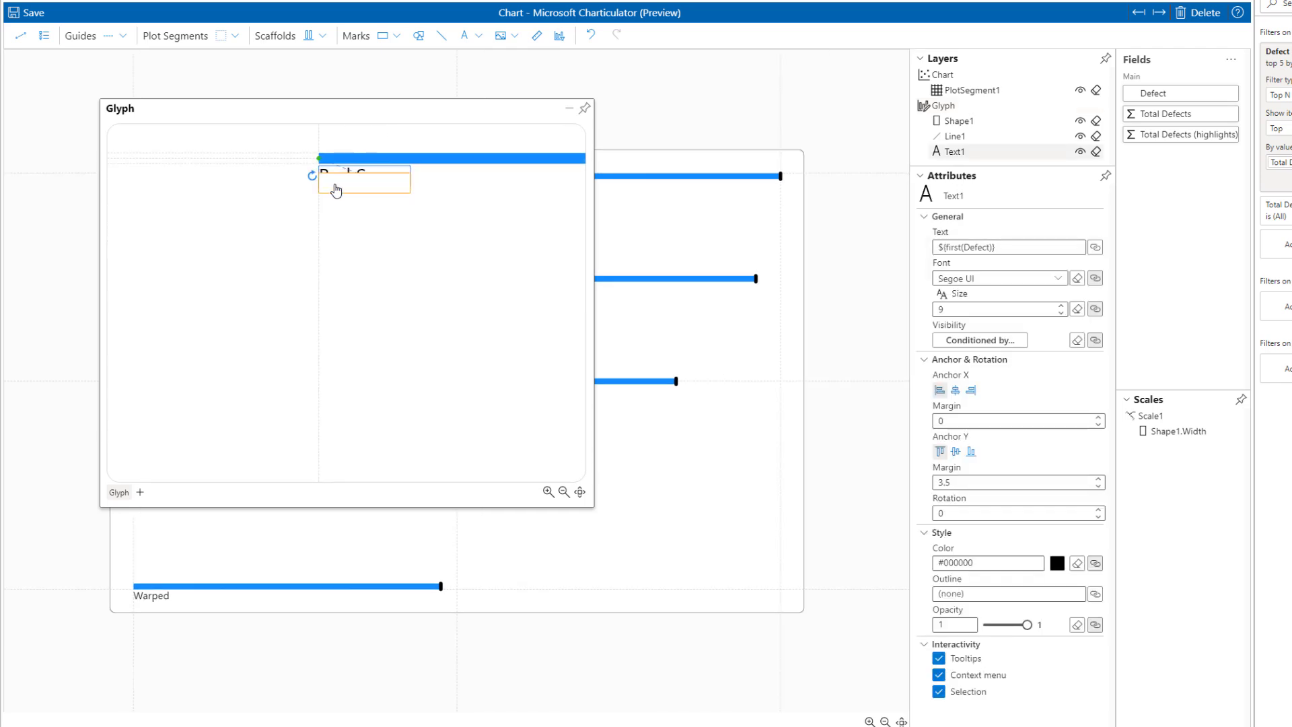
{"action": "left_click_drag", "start_coordinate": [336, 187], "coordinate": [337, 192]}
{"action": "left_click", "coordinate": [584, 108]}
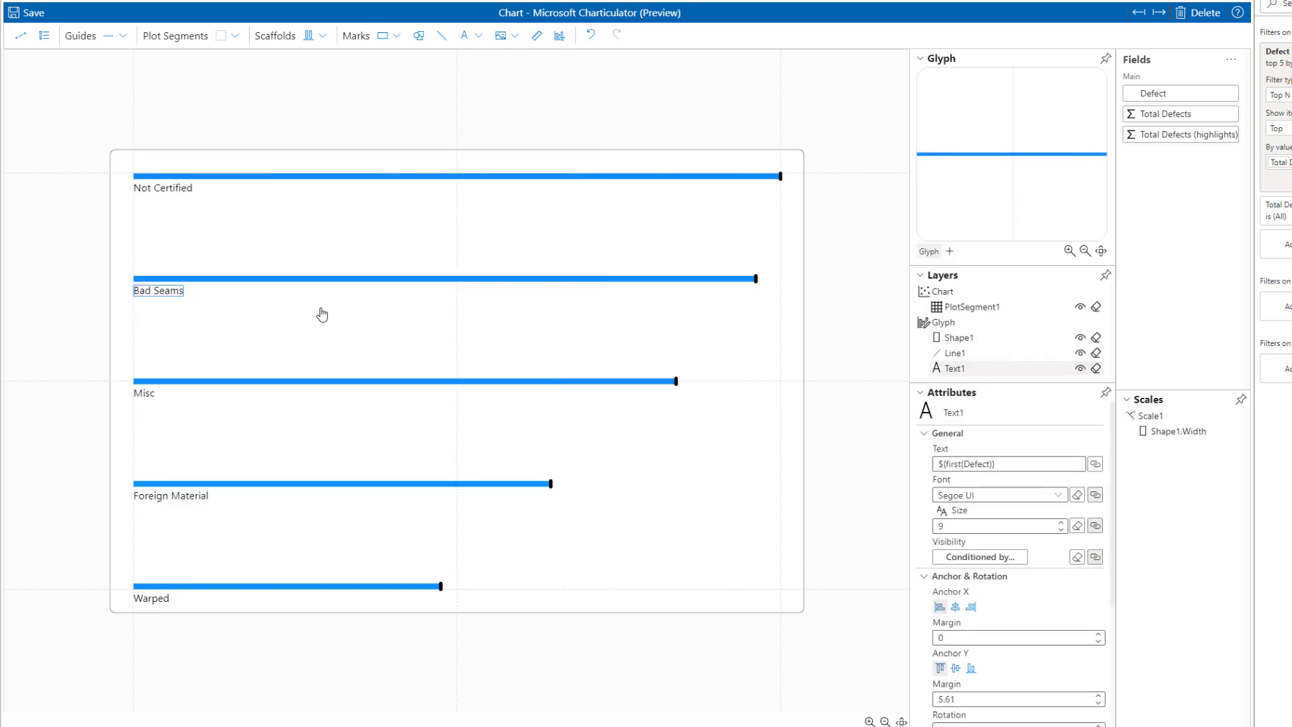
{"action": "scroll", "coordinate": [833, 309], "scroll_direction": "down", "scroll_amount": 2}
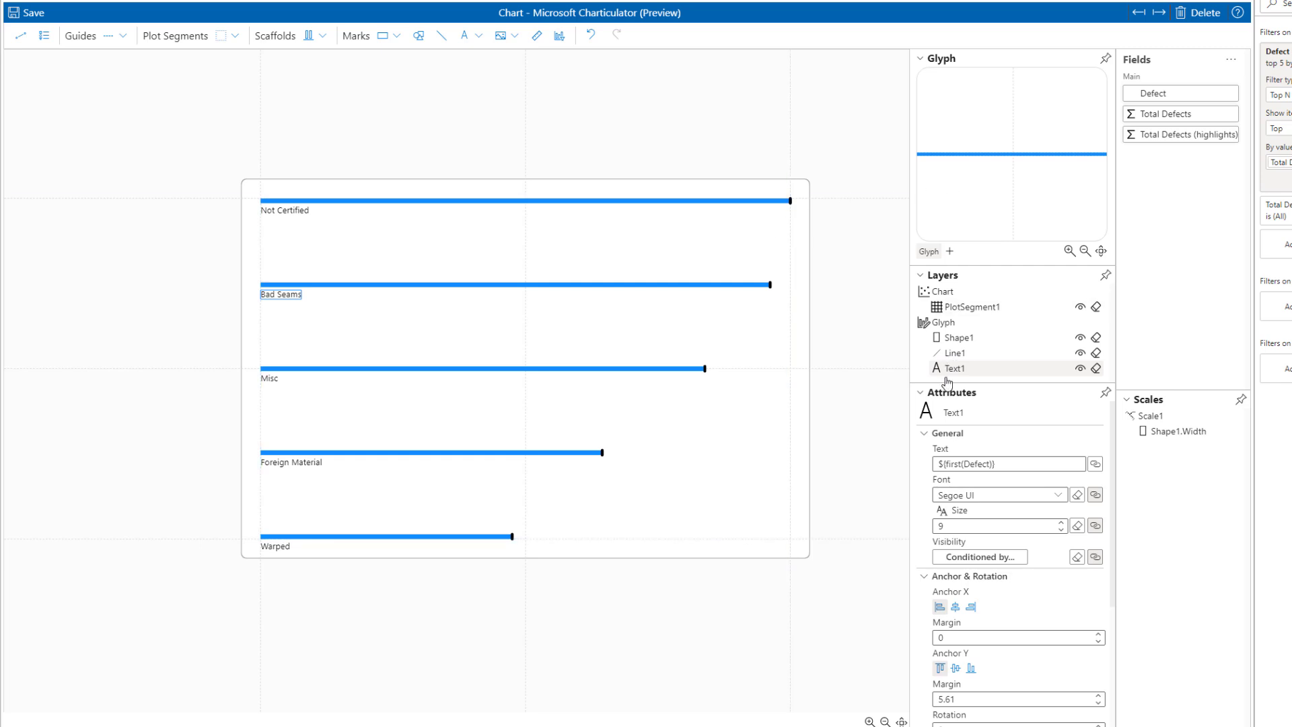
Step: Float, enlarge and centre the Glyph editor
{"action": "left_click", "coordinate": [1105, 64]}
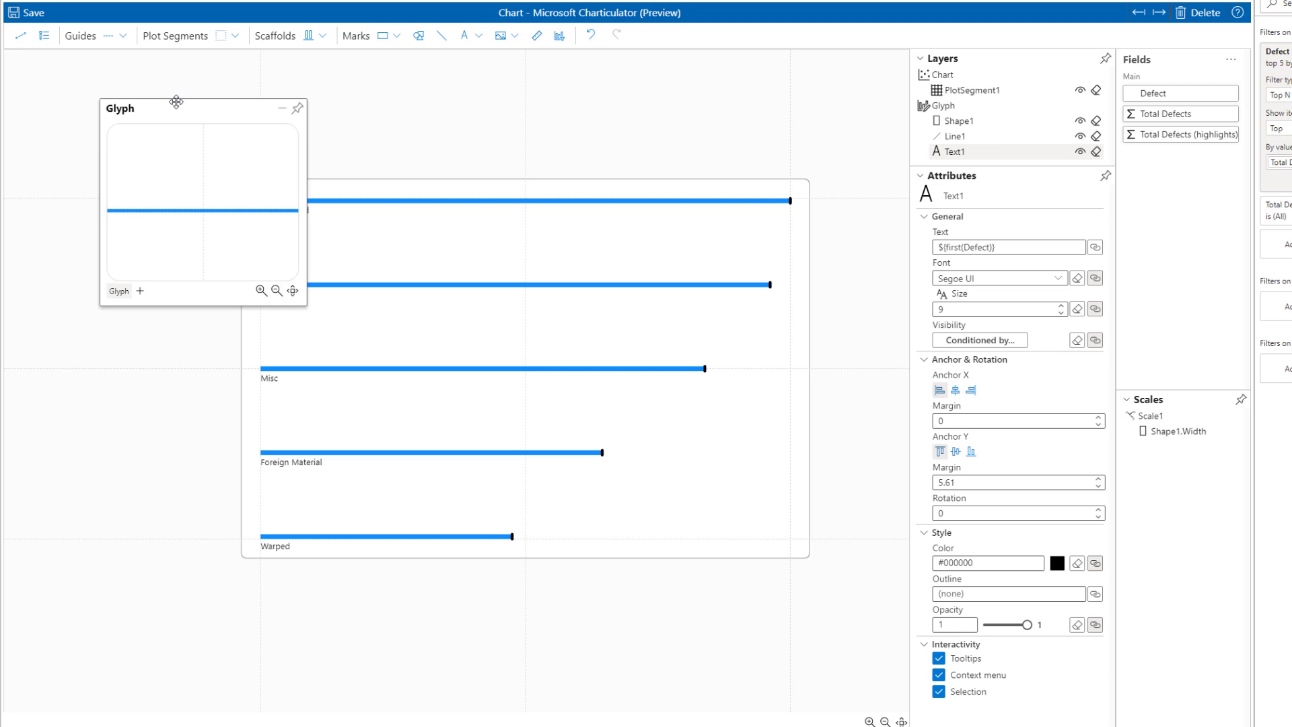
{"action": "left_click_drag", "start_coordinate": [306, 305], "coordinate": [767, 553]}
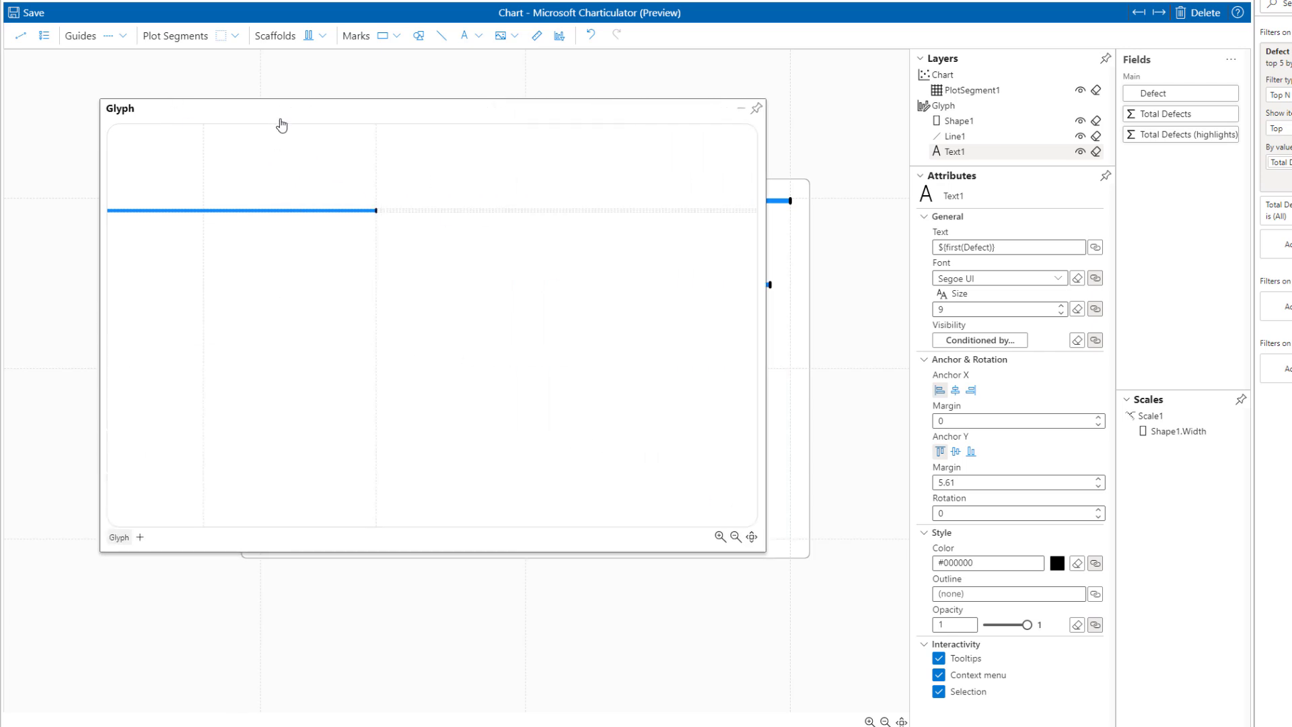
{"action": "left_click_drag", "start_coordinate": [330, 113], "coordinate": [491, 123]}
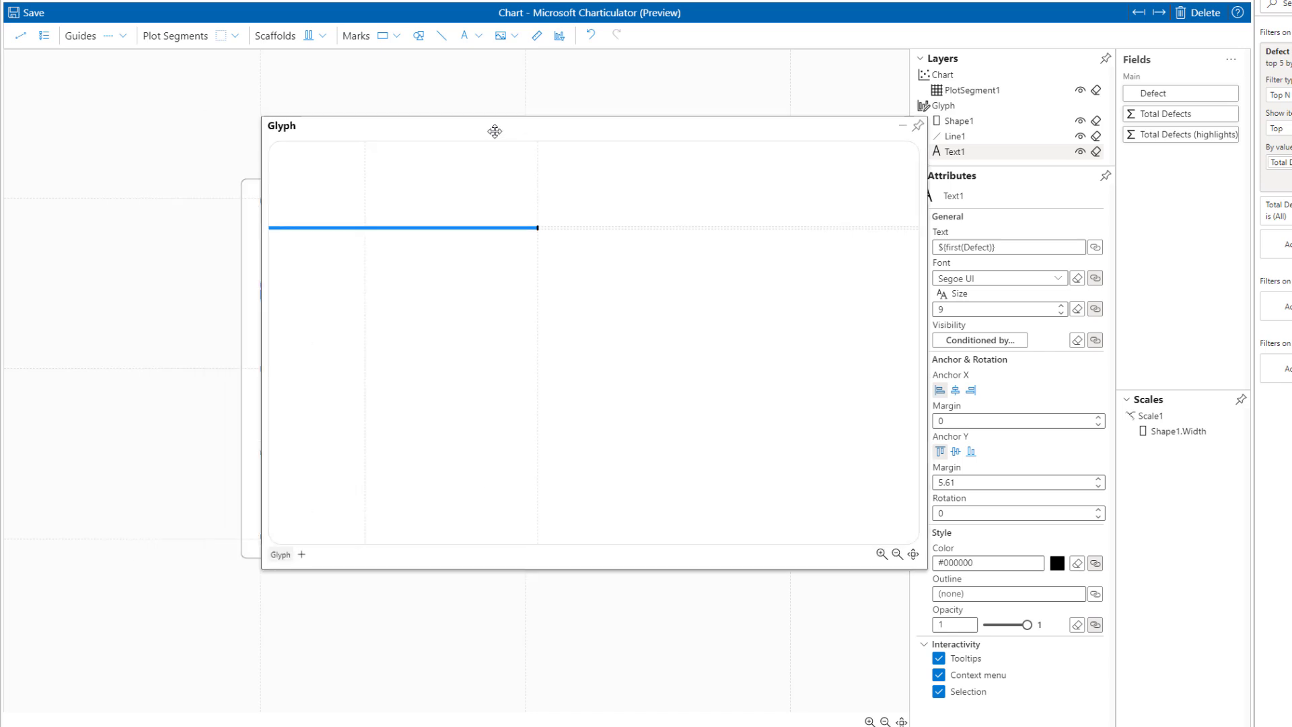
Step: Add a second text mark, Text2, and attach it at the line's right endpoint
{"action": "left_click", "coordinate": [477, 37]}
{"action": "left_click", "coordinate": [482, 59]}
{"action": "left_click", "coordinate": [366, 222]}
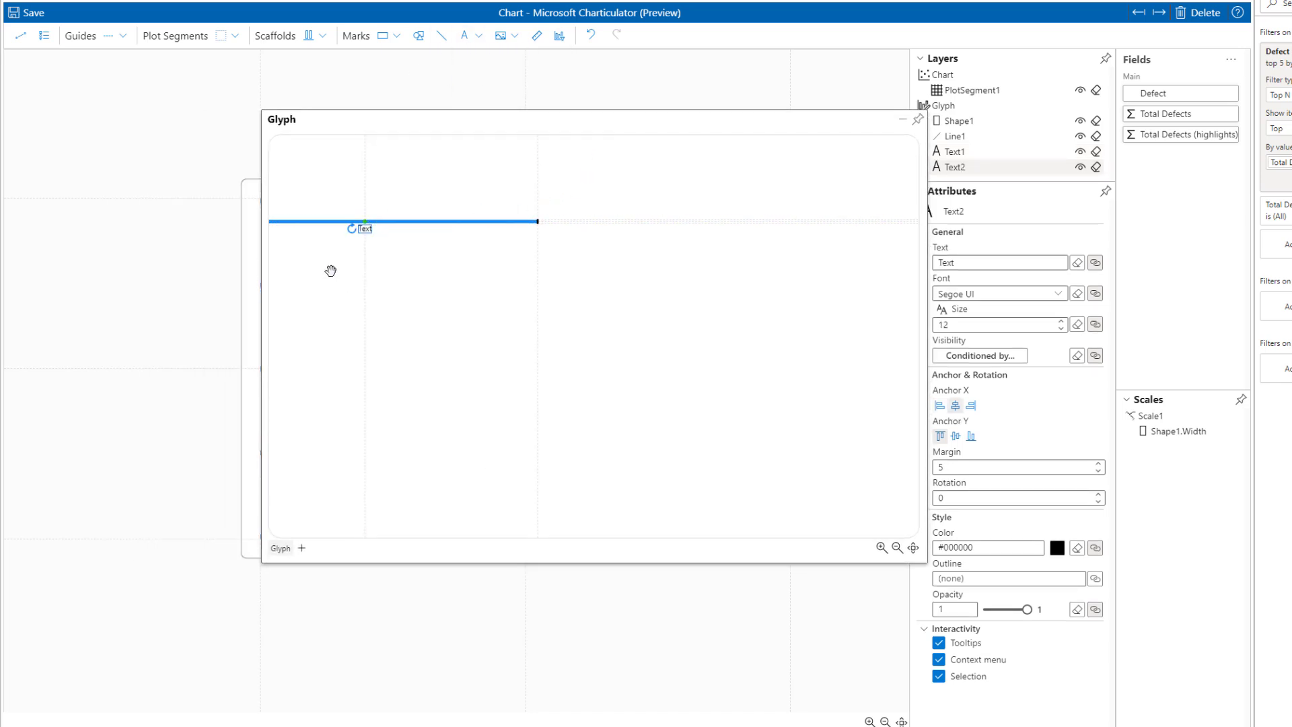
{"action": "scroll", "coordinate": [331, 269], "scroll_direction": "up", "scroll_amount": 5}
{"action": "left_click_drag", "start_coordinate": [528, 240], "coordinate": [544, 358]}
{"action": "scroll", "coordinate": [572, 354], "scroll_direction": "up", "scroll_amount": 3}
{"action": "scroll", "coordinate": [577, 366], "scroll_direction": "down", "scroll_amount": 3}
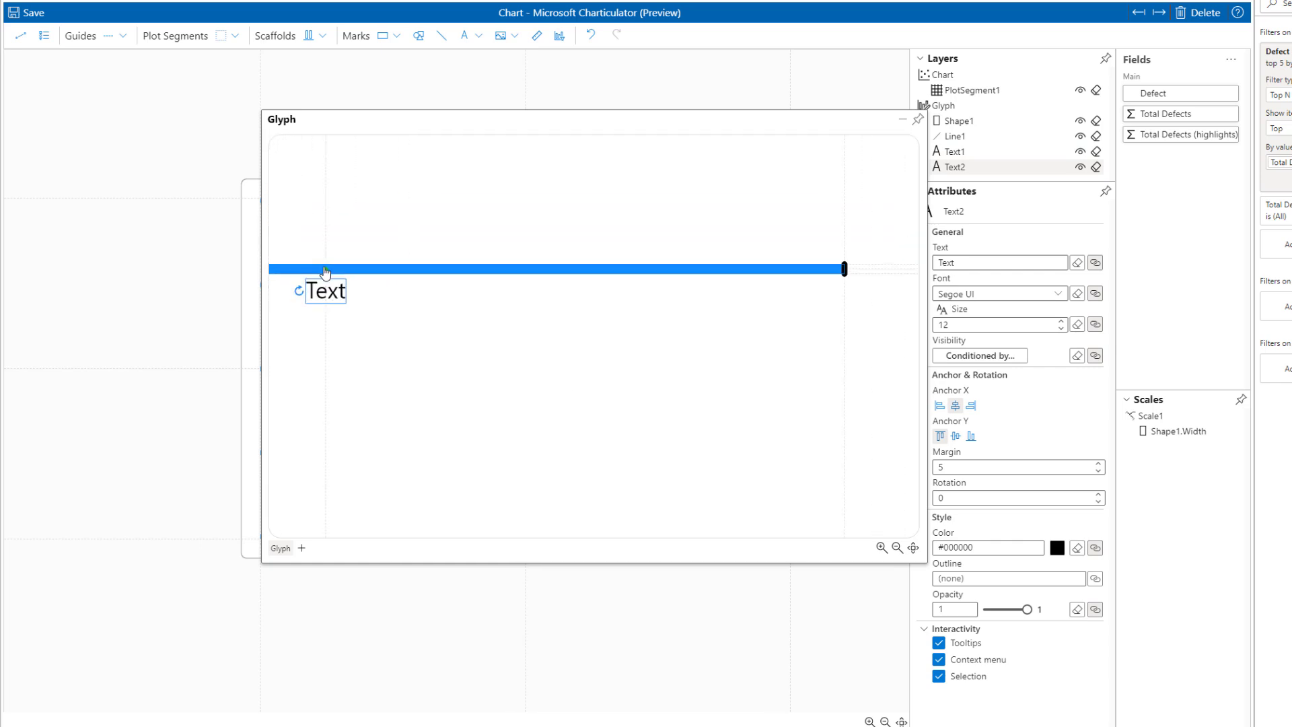
{"action": "left_click_drag", "start_coordinate": [326, 269], "coordinate": [845, 268]}
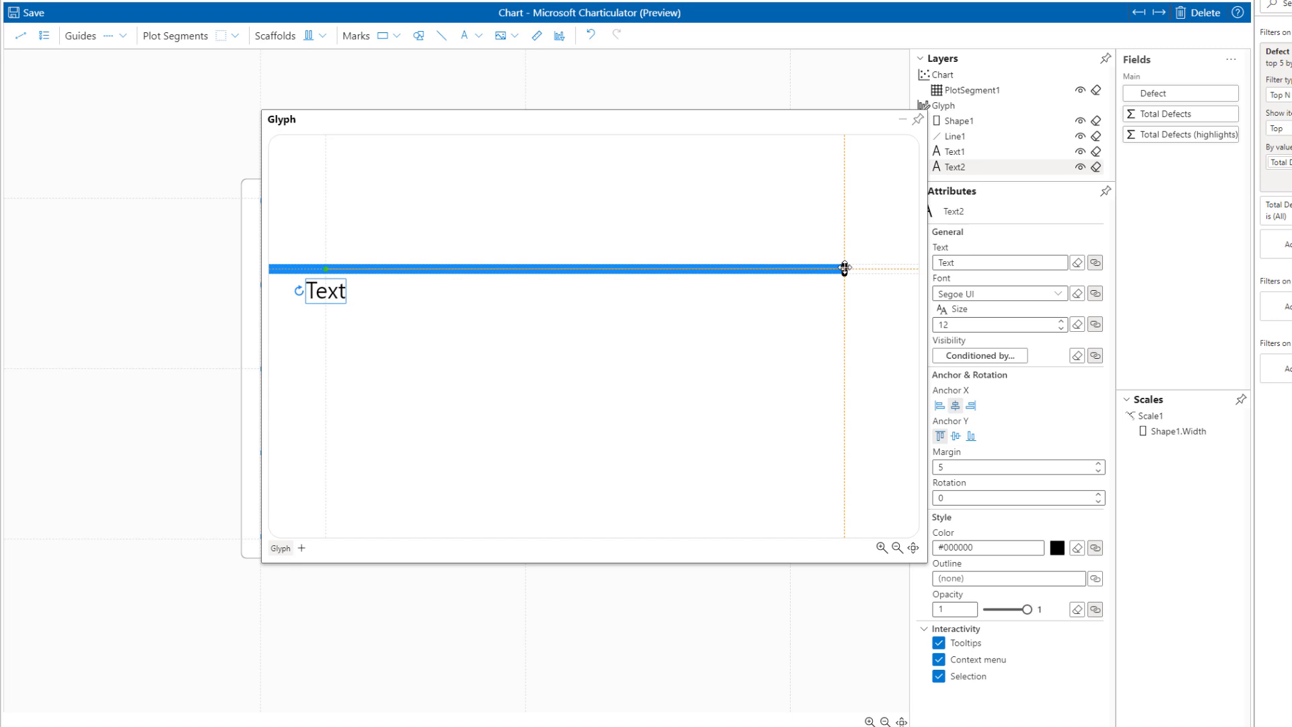
{"action": "left_click_drag", "start_coordinate": [845, 268], "coordinate": [844, 270]}
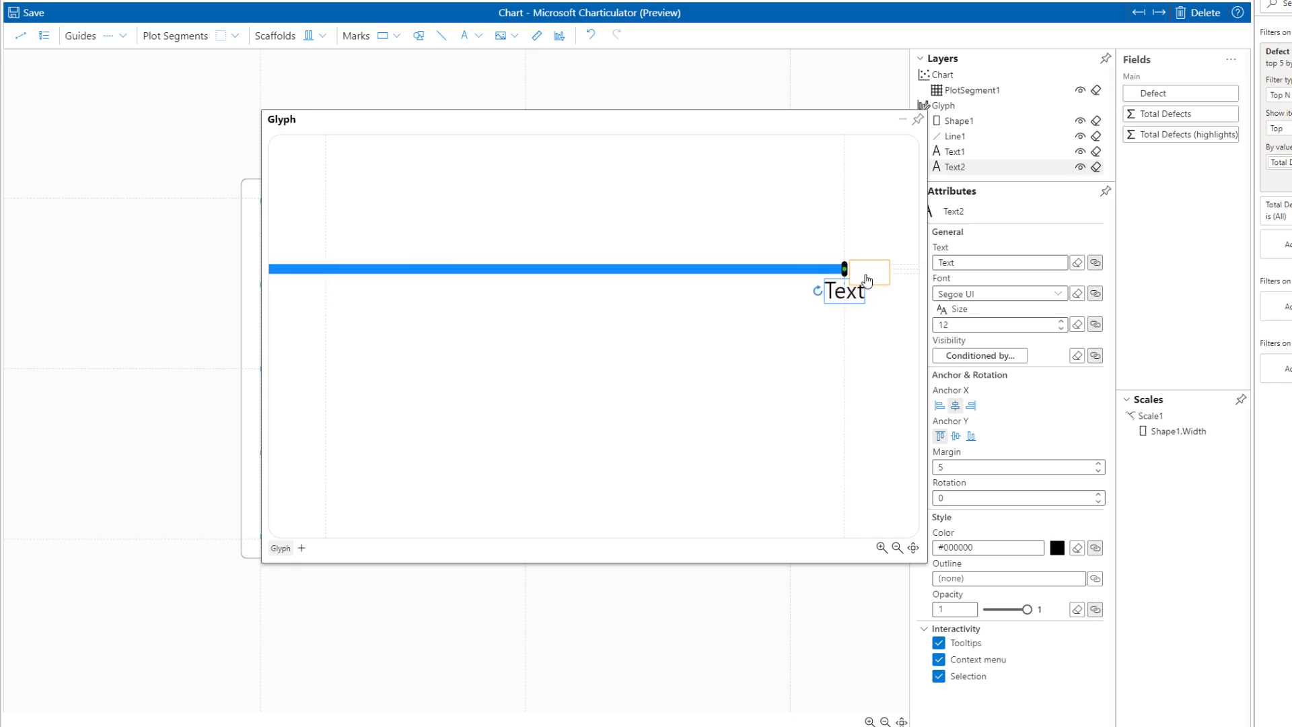
Step: Select the end-of-bar Text2 label mark and set its font size to 9
{"action": "left_click", "coordinate": [801, 342]}
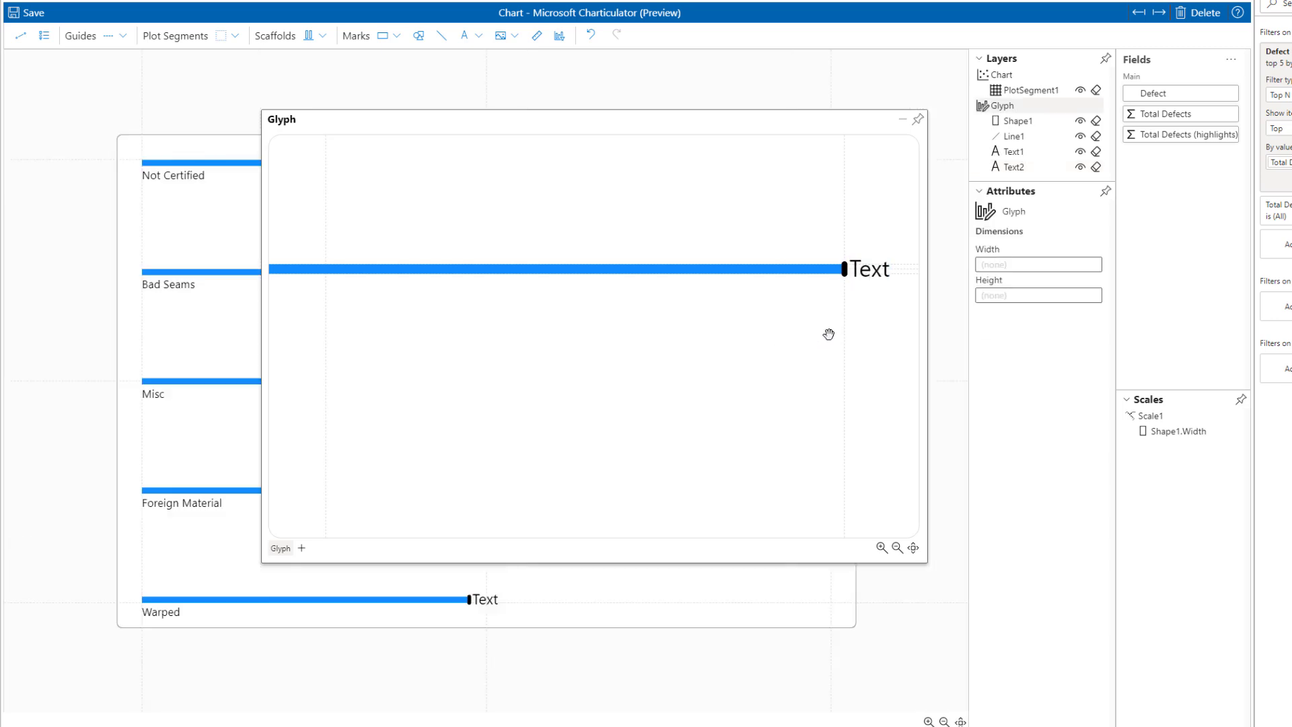
{"action": "scroll", "coordinate": [869, 314], "scroll_direction": "up", "scroll_amount": 5}
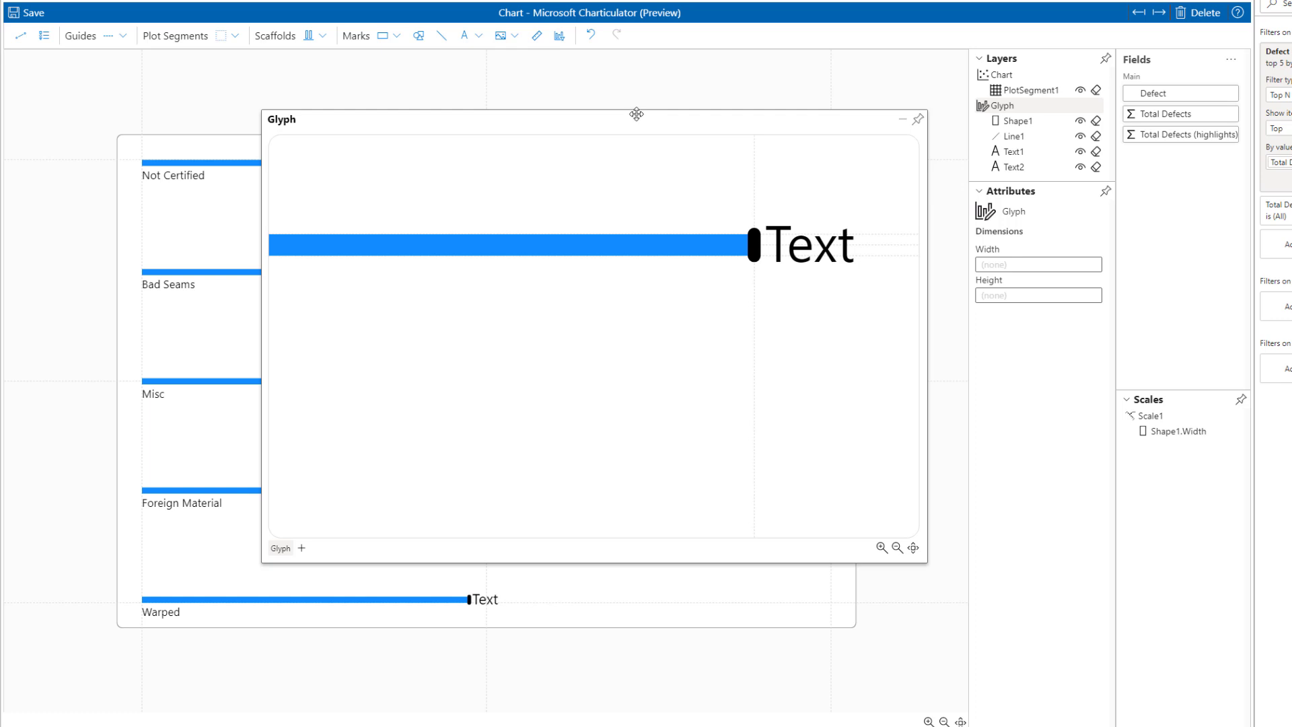
{"action": "left_click_drag", "start_coordinate": [636, 109], "coordinate": [663, 237]}
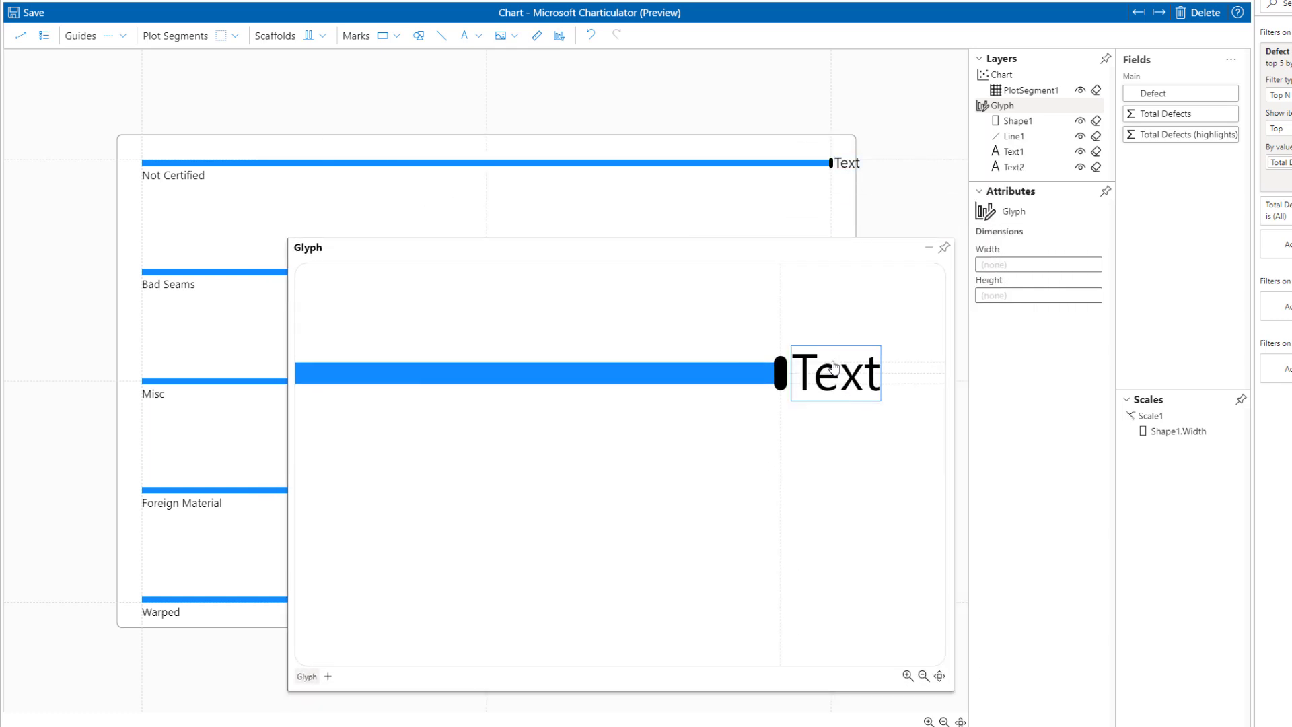
{"action": "left_click", "coordinate": [823, 384]}
{"action": "left_click_drag", "start_coordinate": [852, 250], "coordinate": [683, 249]}
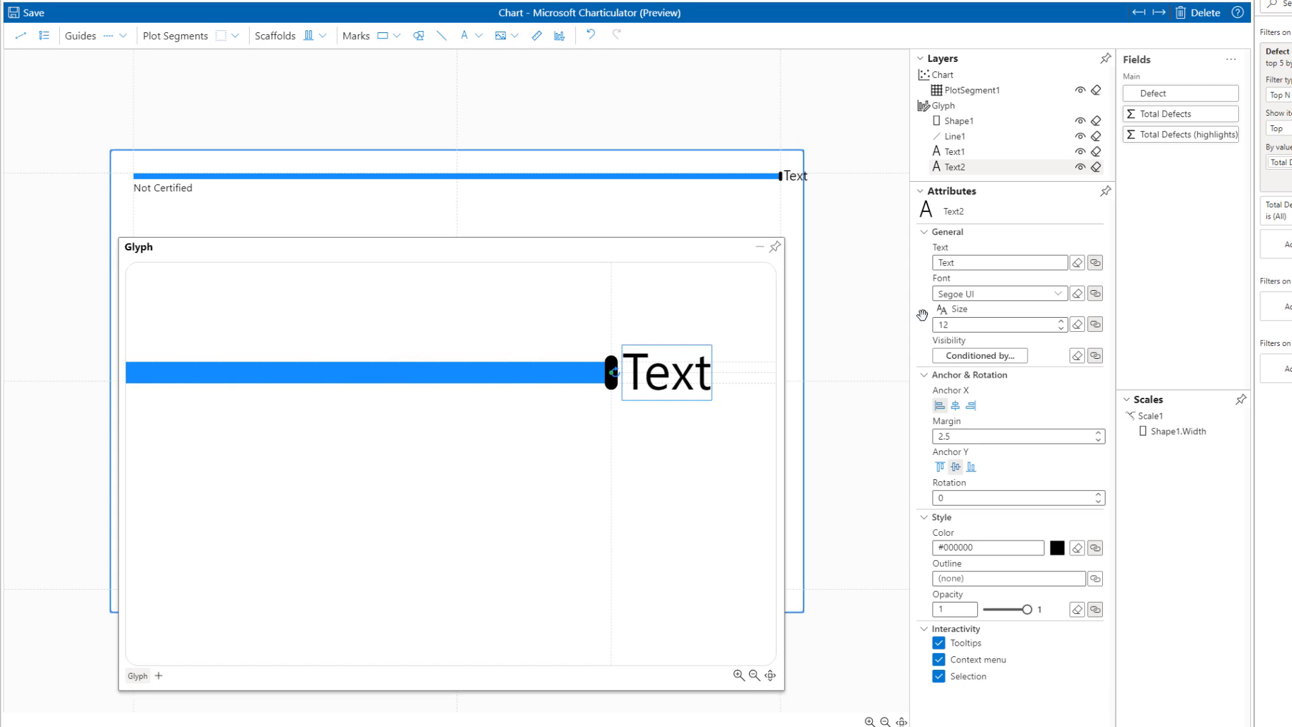
{"action": "left_click", "coordinate": [1062, 329]}
{"action": "left_click", "coordinate": [1062, 329]}
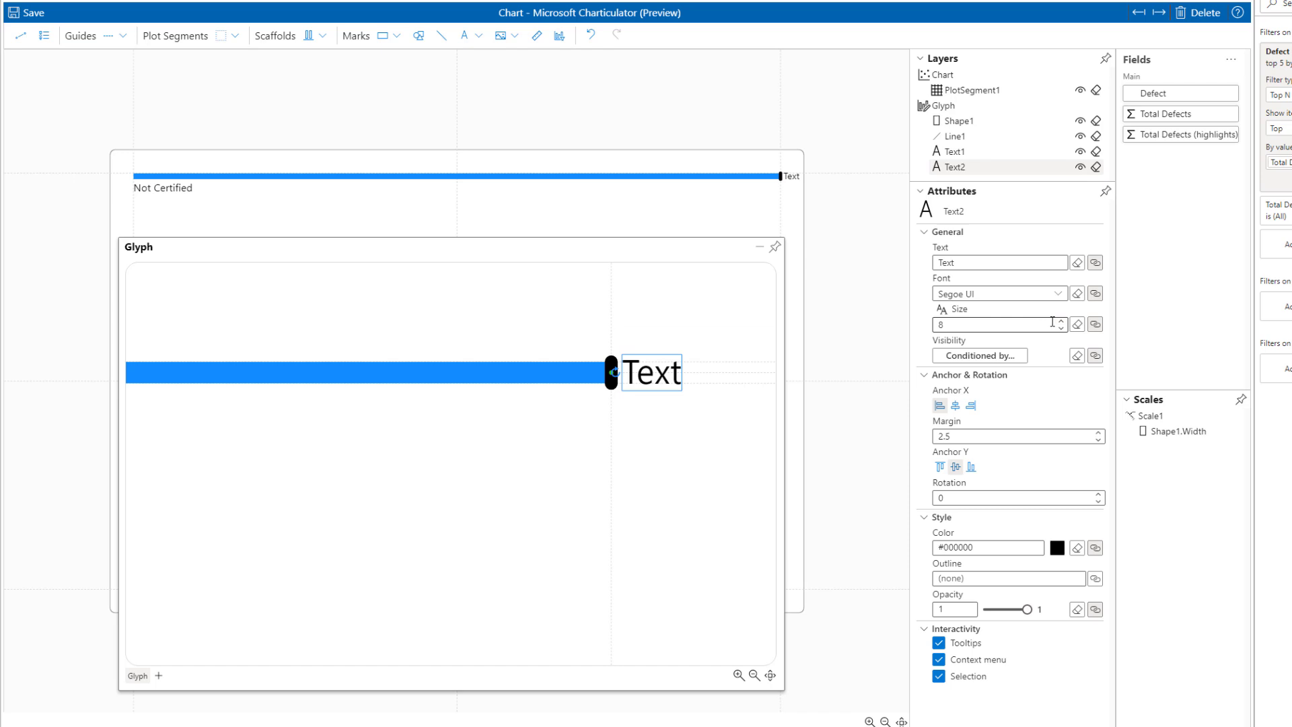
{"action": "left_click", "coordinate": [1004, 326]}
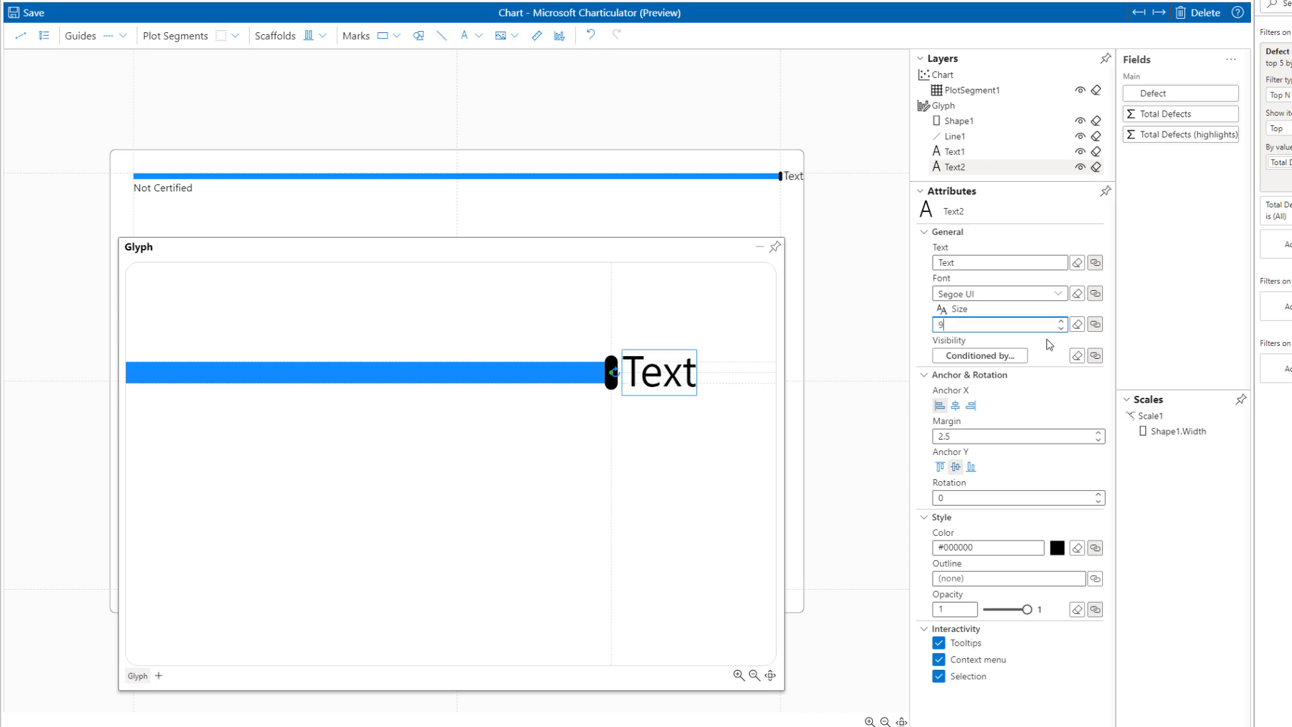
{"action": "double_click", "coordinate": [656, 378]}
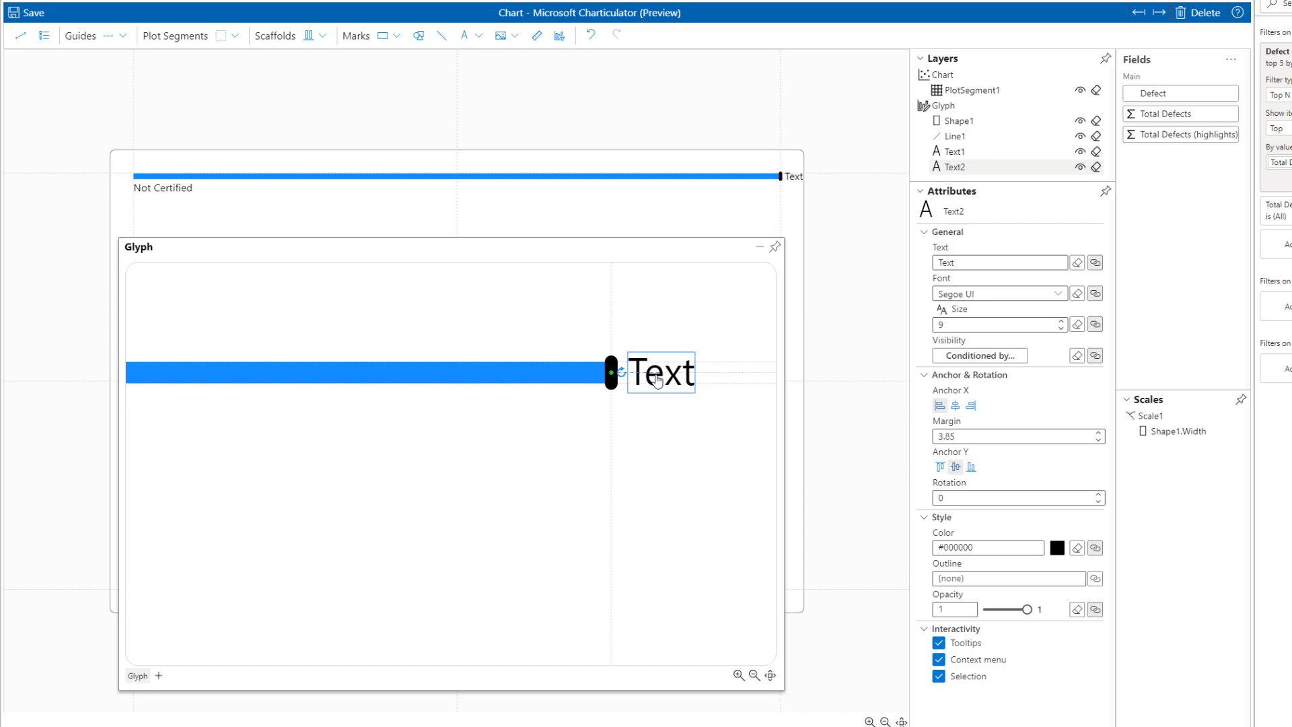
{"action": "double_click", "coordinate": [656, 381]}
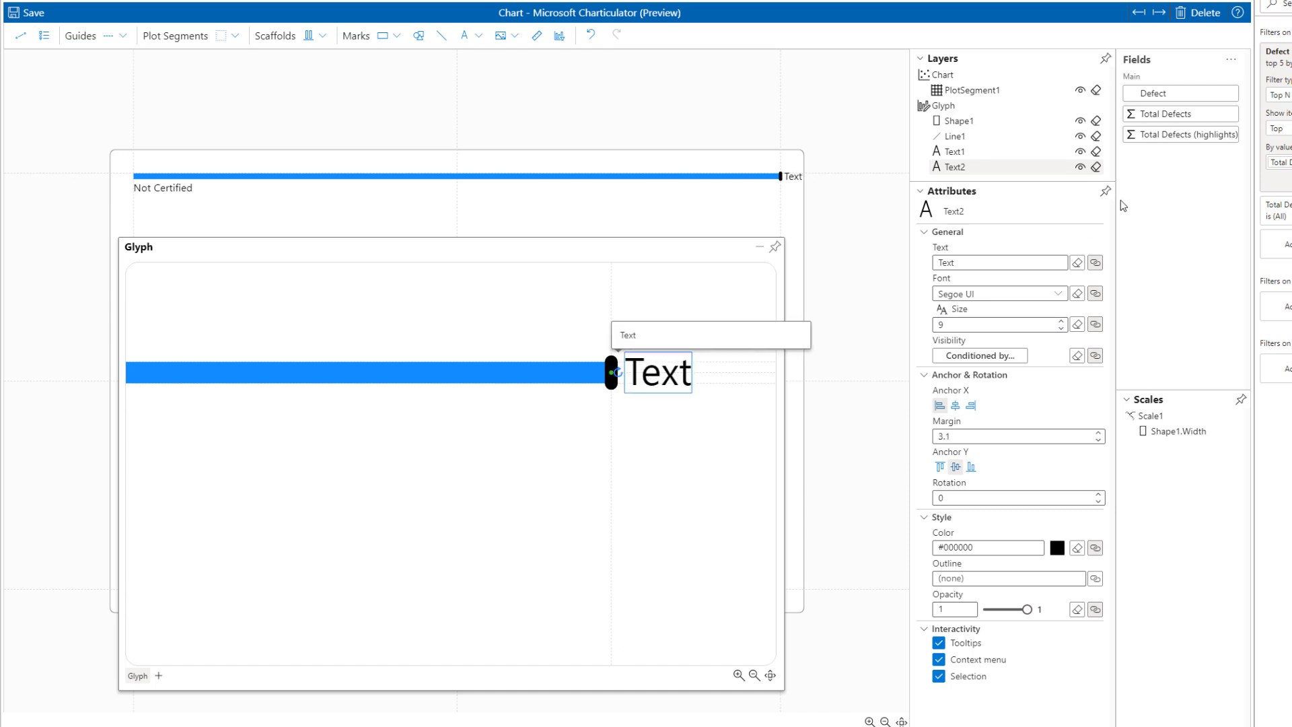
Step: Bind Text2 to Total Defects and format it as ${avg(`Total Defects`)}{$,.0f}
{"action": "left_click_drag", "start_coordinate": [1156, 122], "coordinate": [974, 261]}
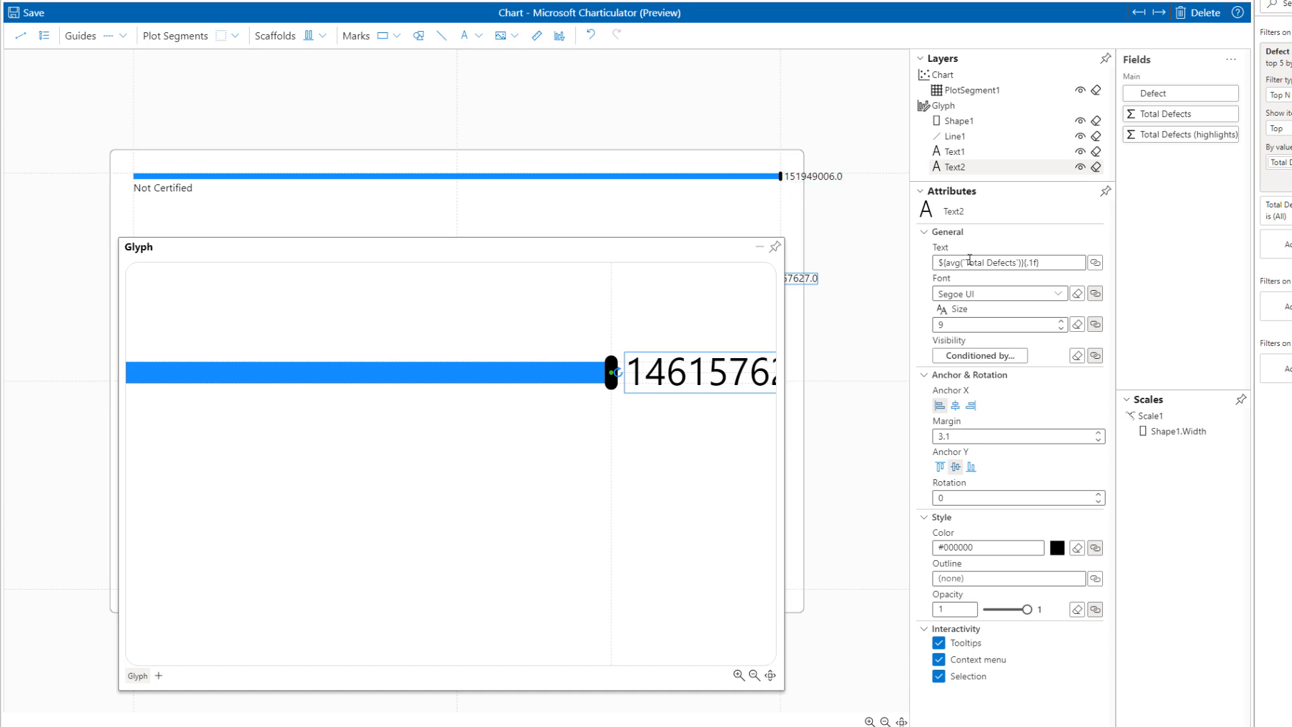
{"action": "left_click", "coordinate": [1029, 263]}
{"action": "key", "text": "ctrl+a"}
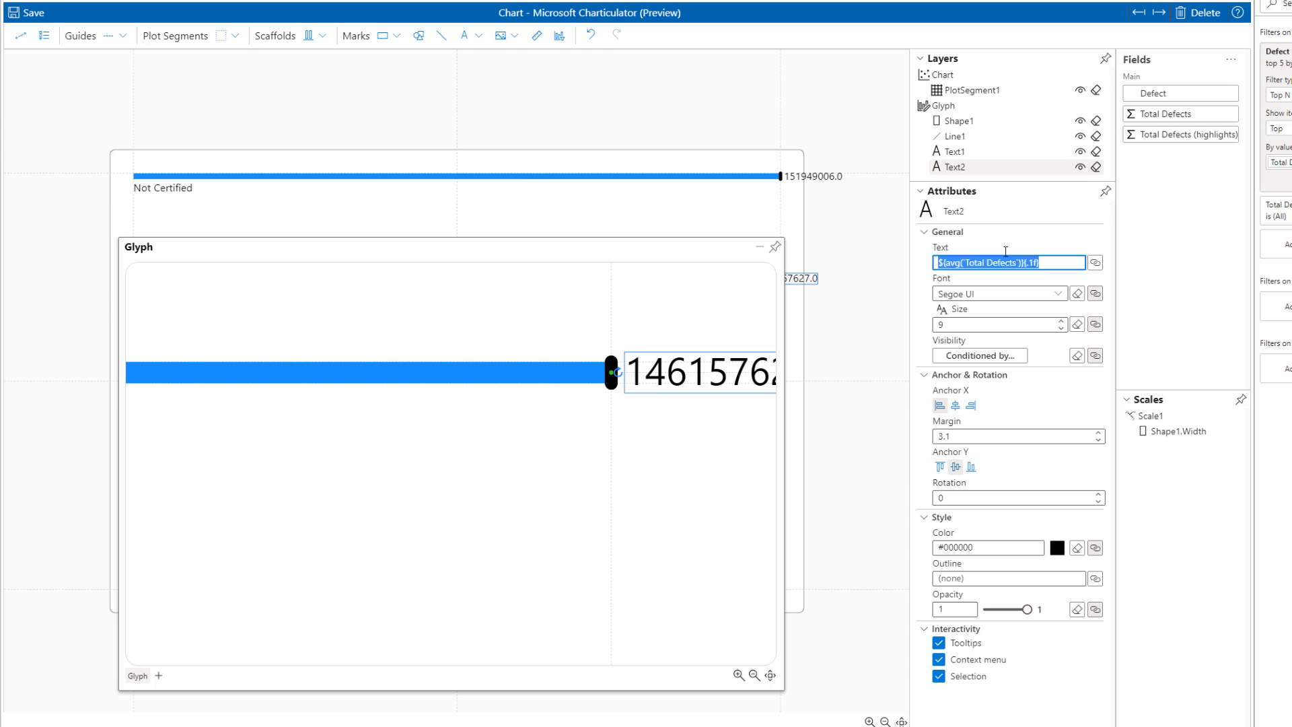
{"action": "left_click", "coordinate": [1033, 264]}
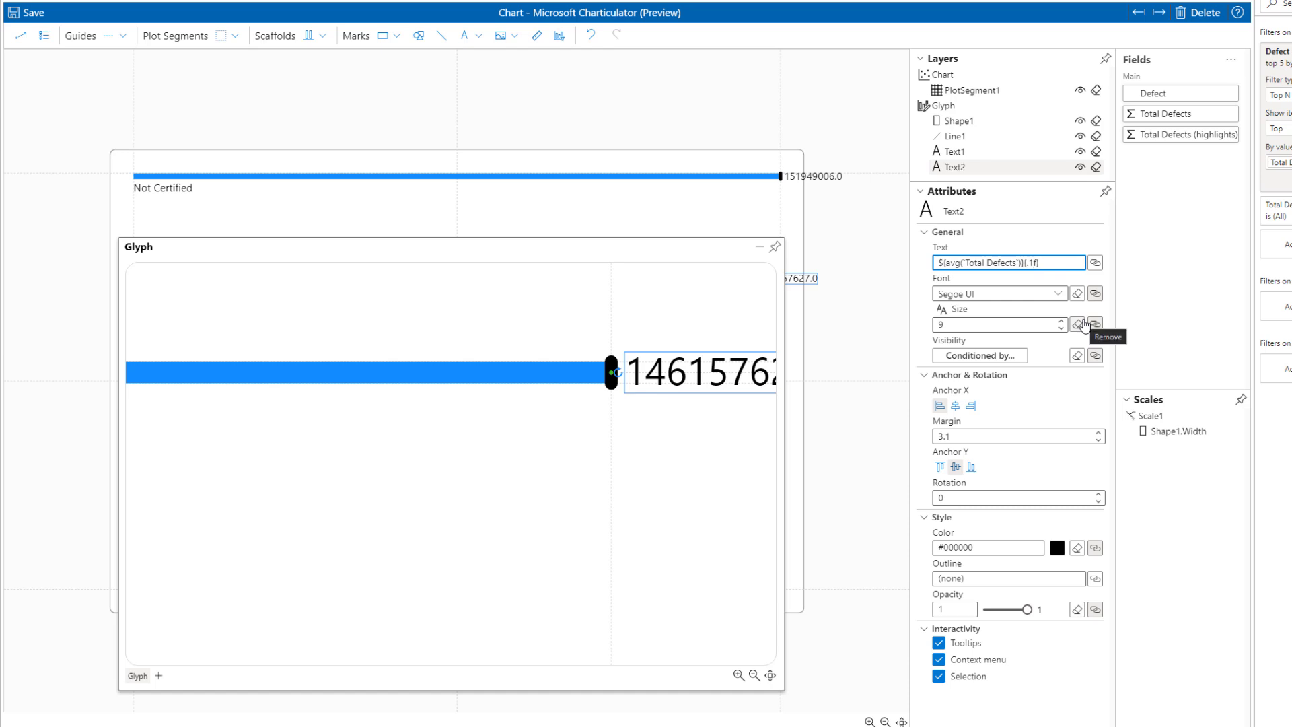
{"action": "key", "text": "BackSpace"}
{"action": "type", "text": "0"}
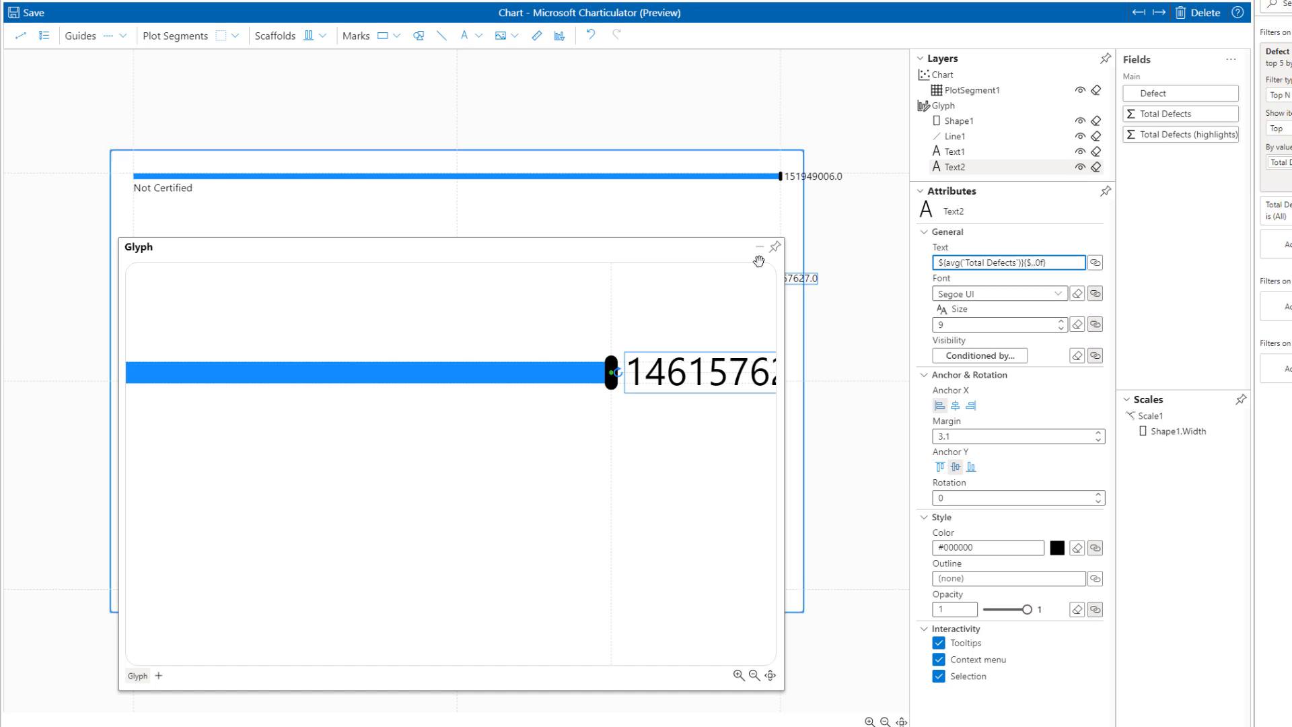
{"action": "left_click", "coordinate": [717, 253]}
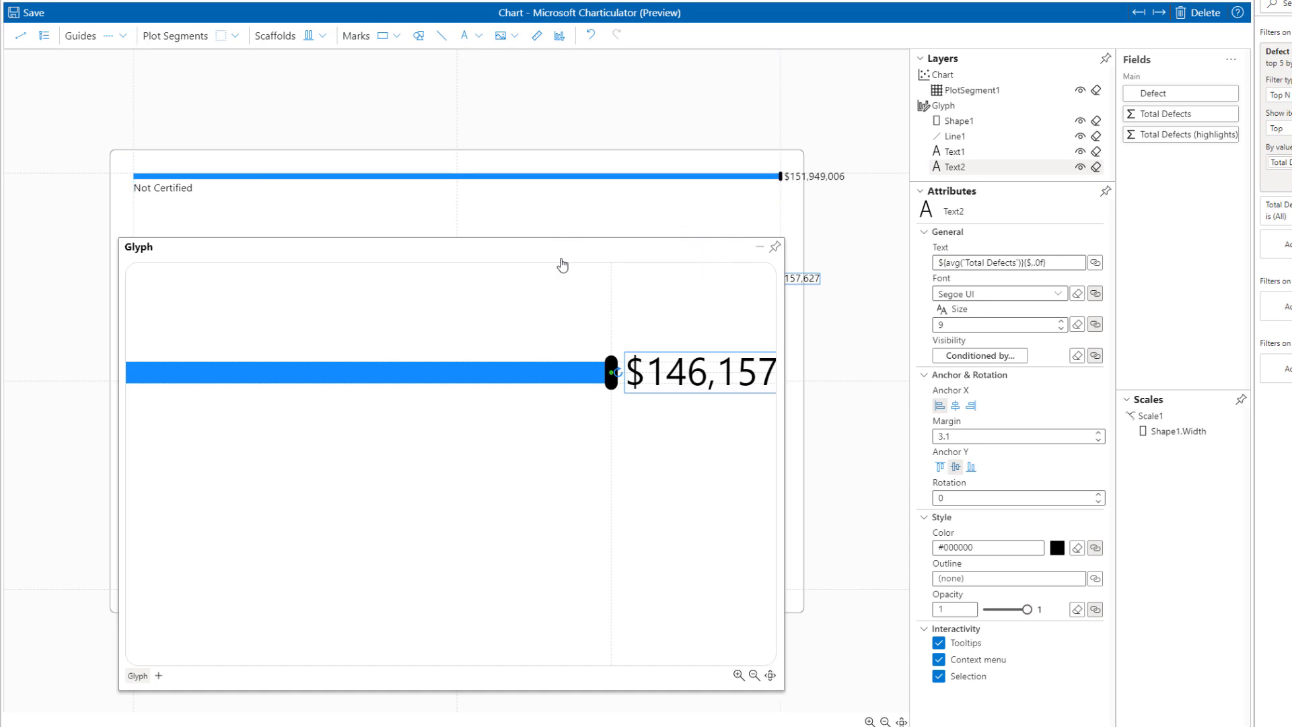
Step: Dock the Glyph panel, then set the chart margins to 66.04 right and 4.47 left
{"action": "left_click", "coordinate": [775, 249]}
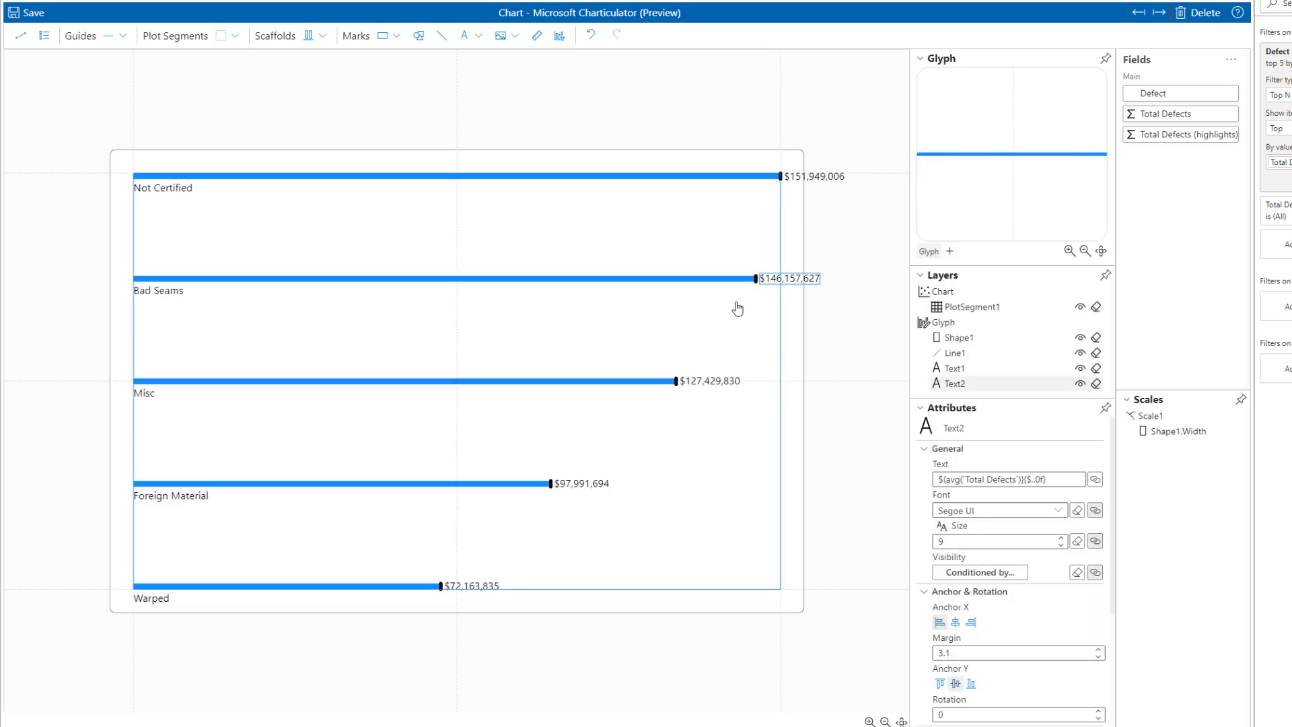
{"action": "left_click", "coordinate": [637, 186]}
{"action": "left_click", "coordinate": [860, 299]}
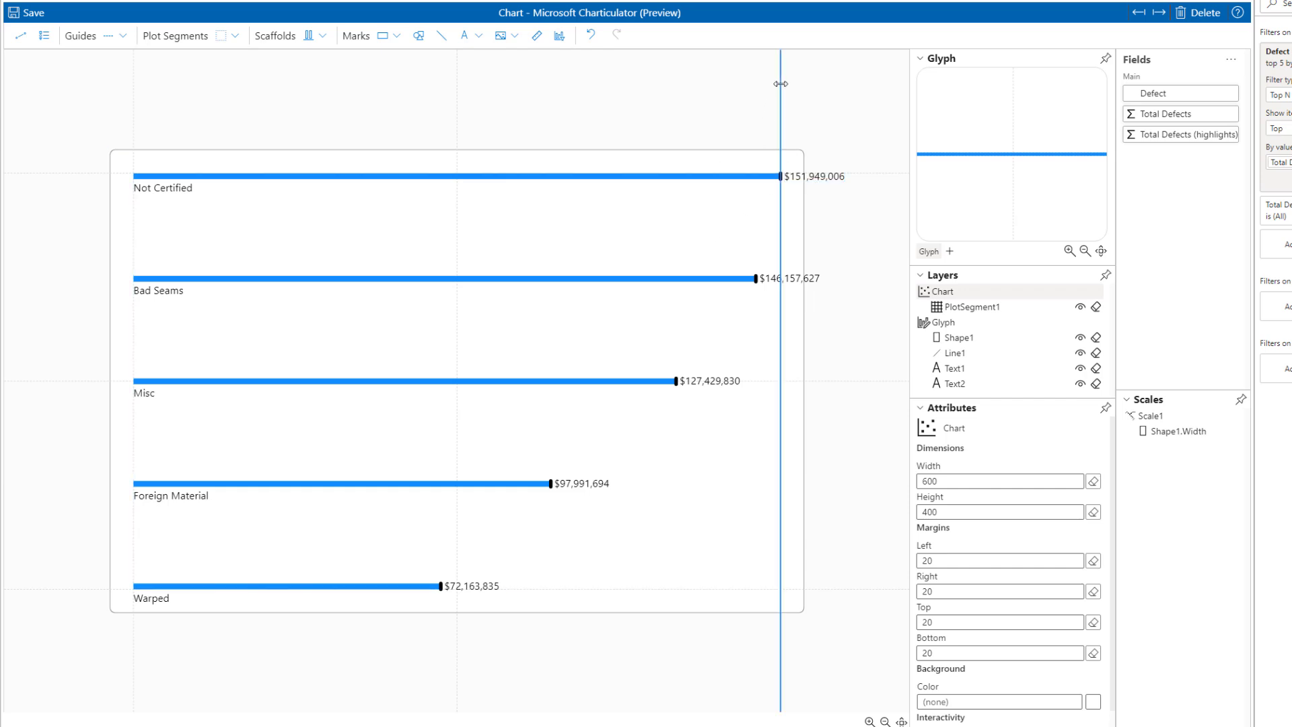
{"action": "left_click_drag", "start_coordinate": [781, 84], "coordinate": [727, 84]}
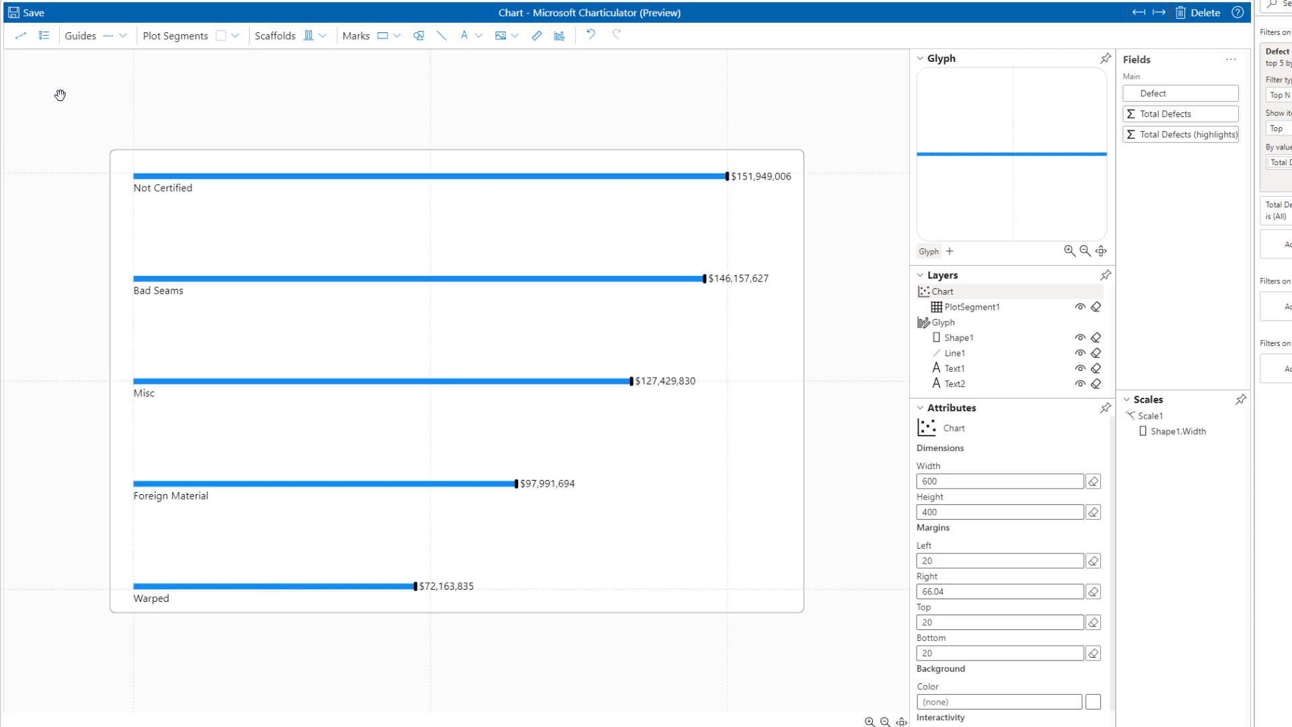
{"action": "left_click_drag", "start_coordinate": [132, 81], "coordinate": [115, 83]}
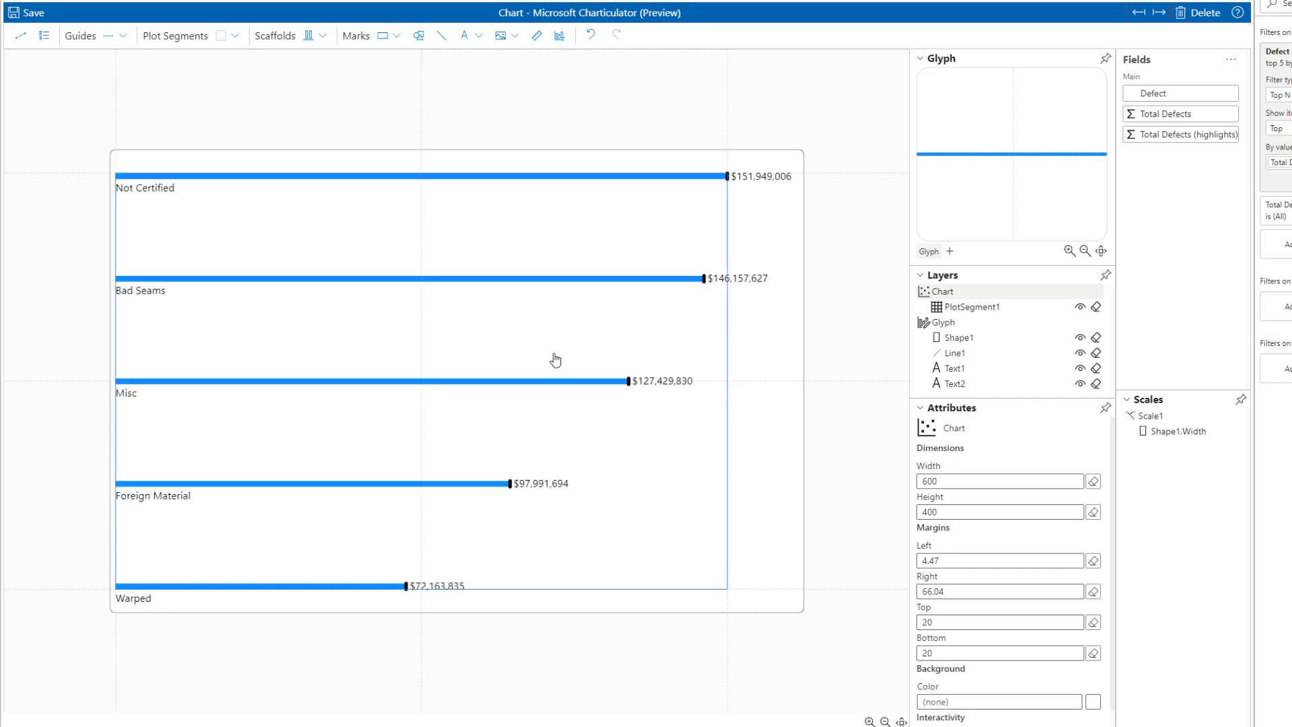
Step: Make the Shape1 bars light yellow and the Line1 end caps light red
{"action": "left_click", "coordinate": [679, 211]}
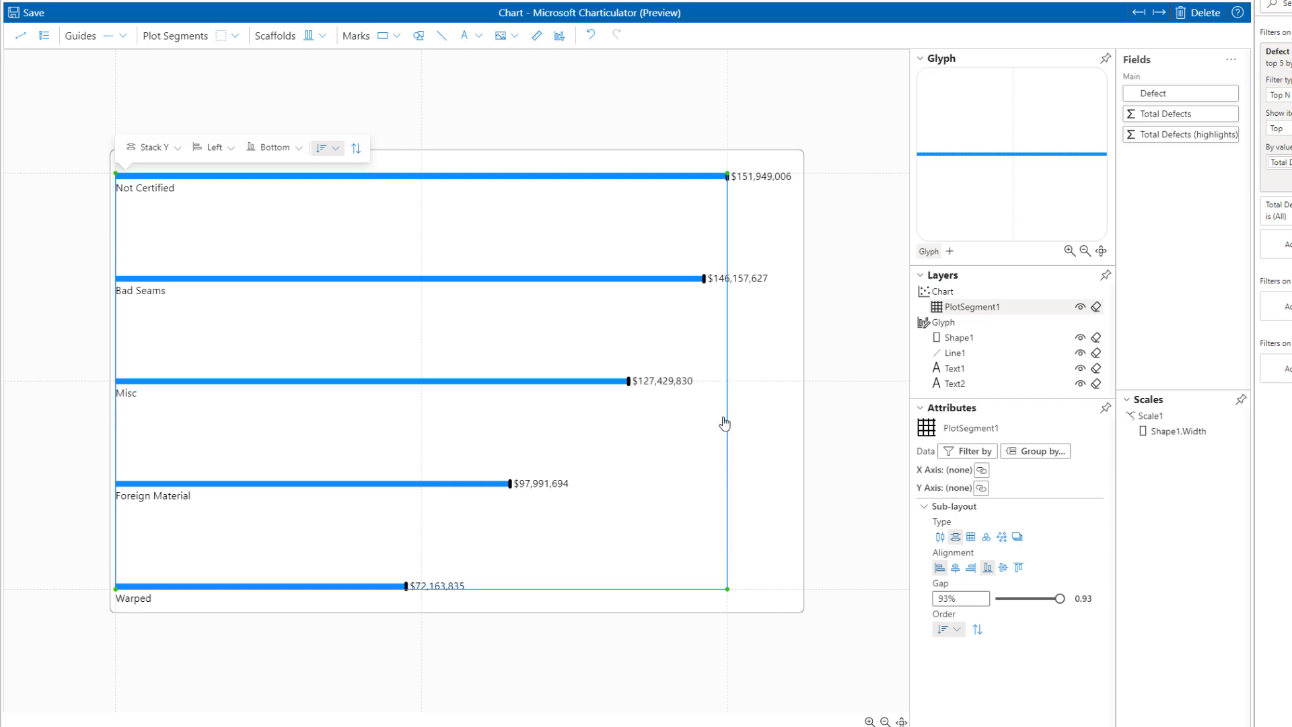
{"action": "left_click", "coordinate": [961, 338]}
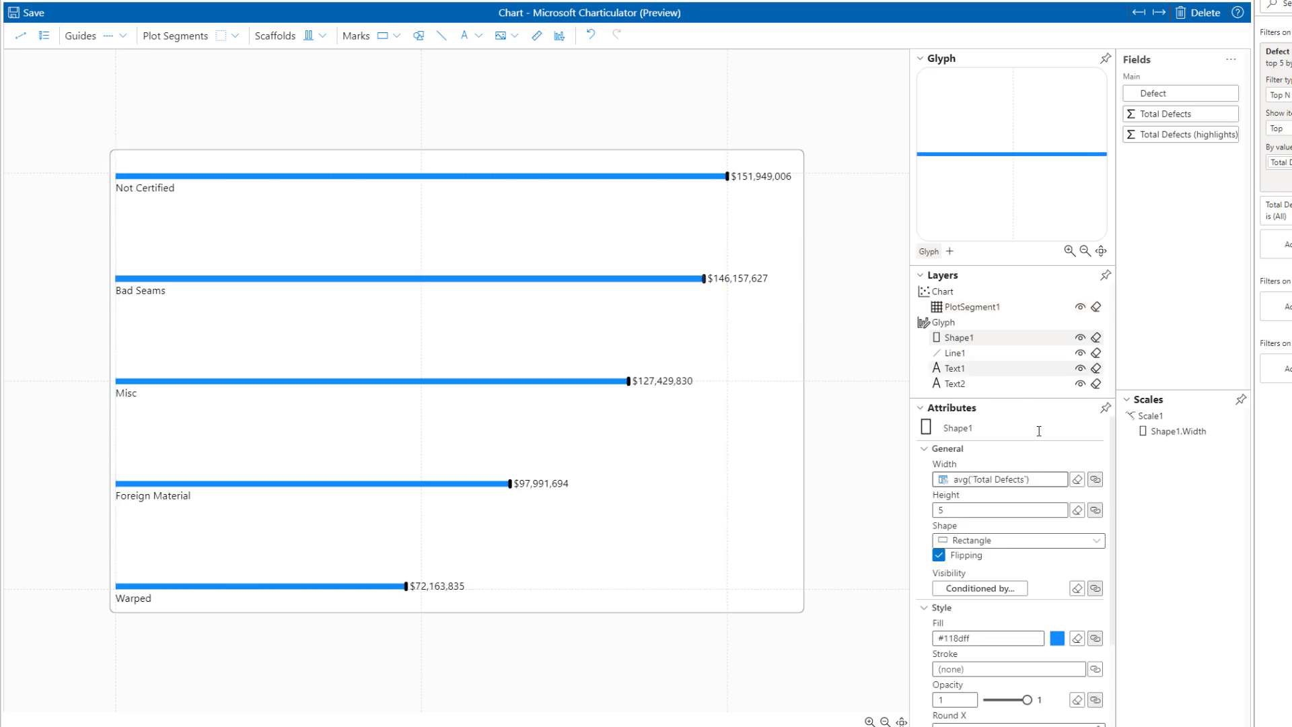
{"action": "left_click", "coordinate": [1057, 638]}
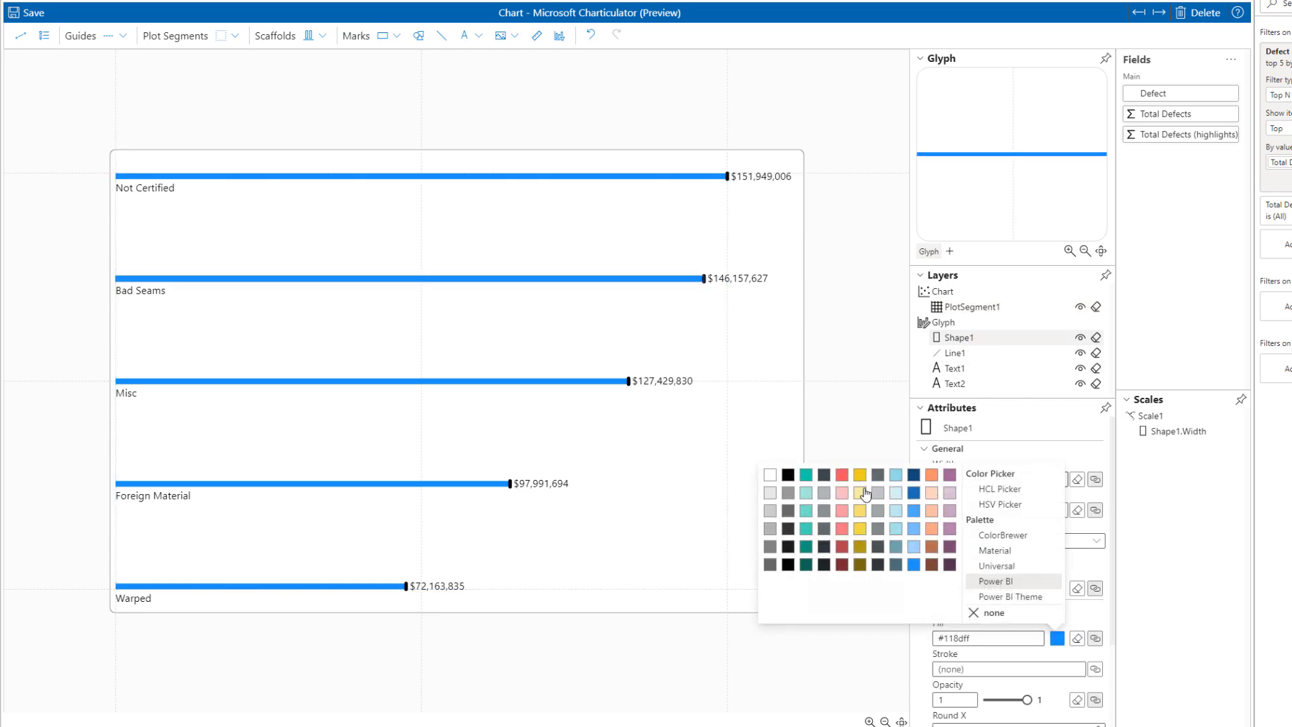
{"action": "left_click", "coordinate": [860, 494]}
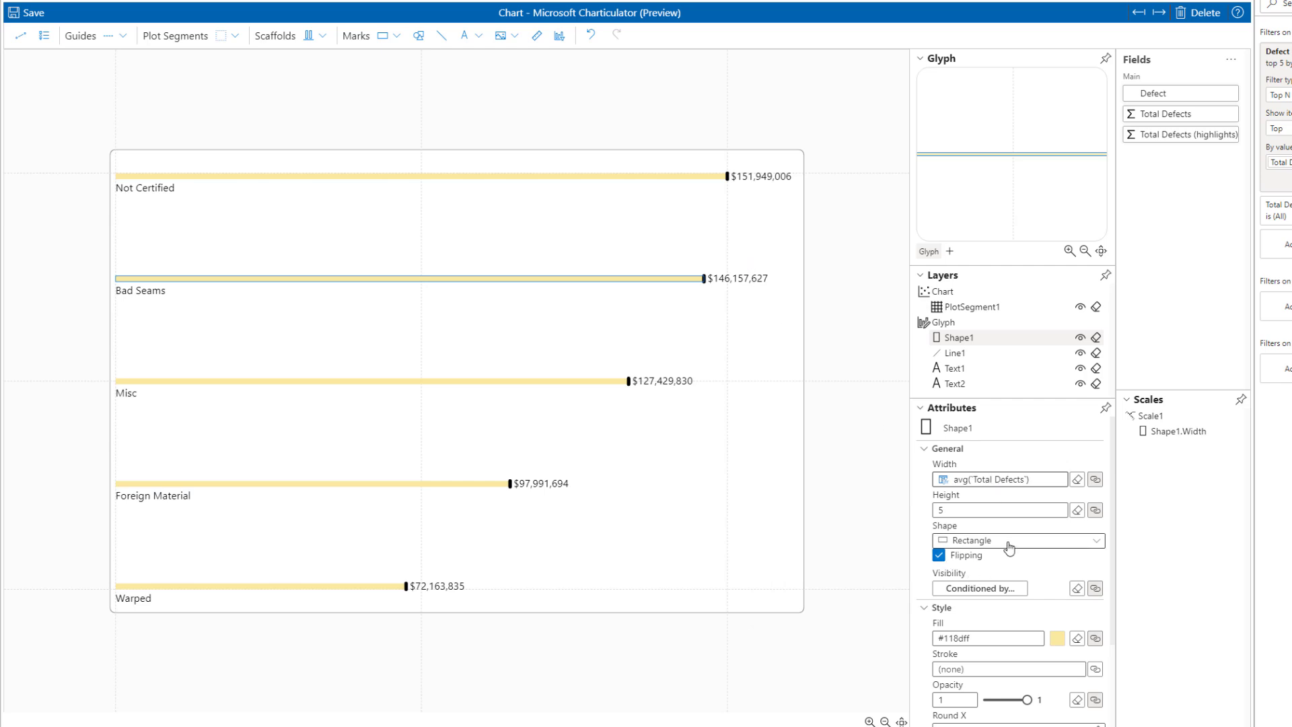
{"action": "left_click", "coordinate": [954, 353]}
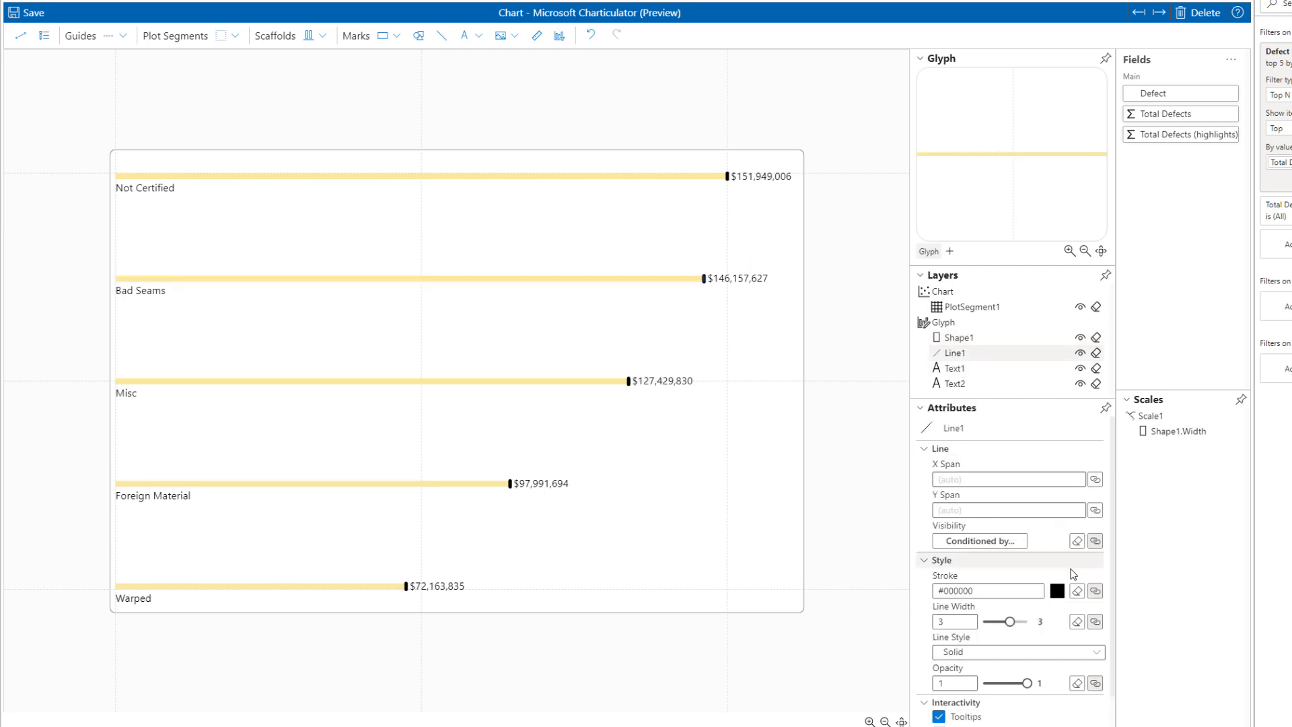
{"action": "left_click", "coordinate": [1057, 592]}
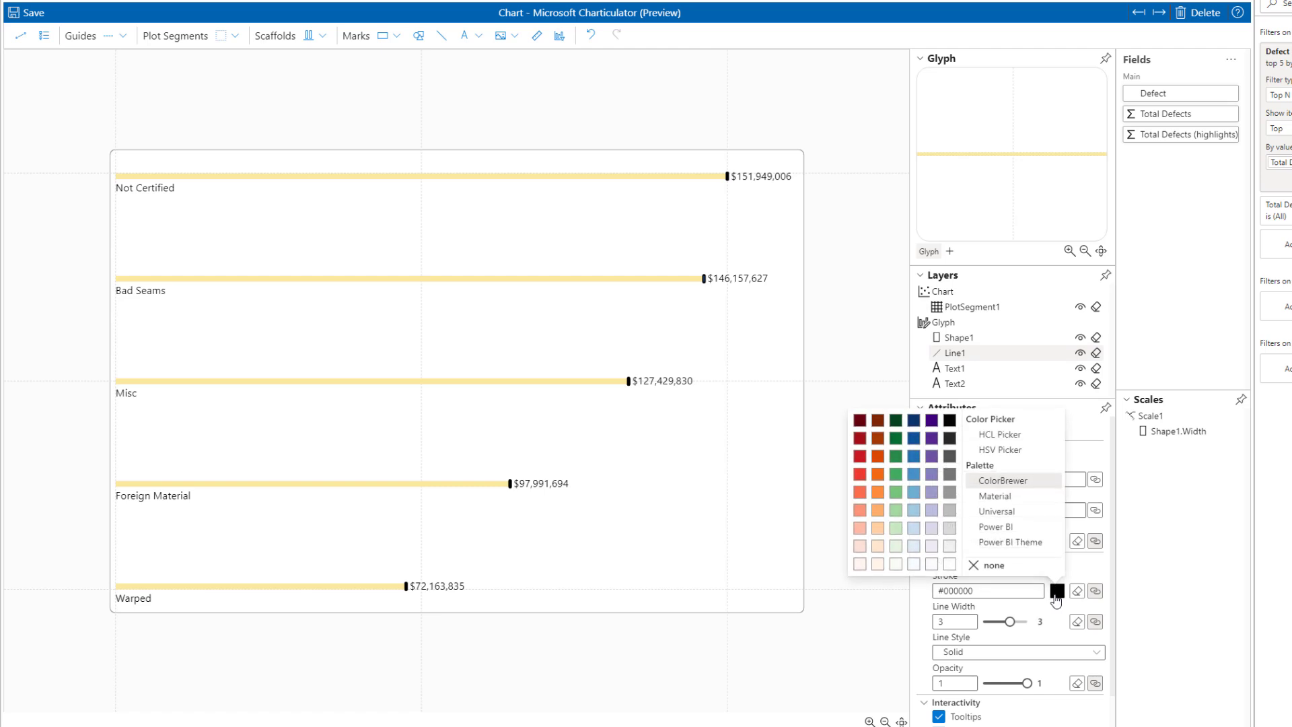
{"action": "left_click", "coordinate": [861, 530]}
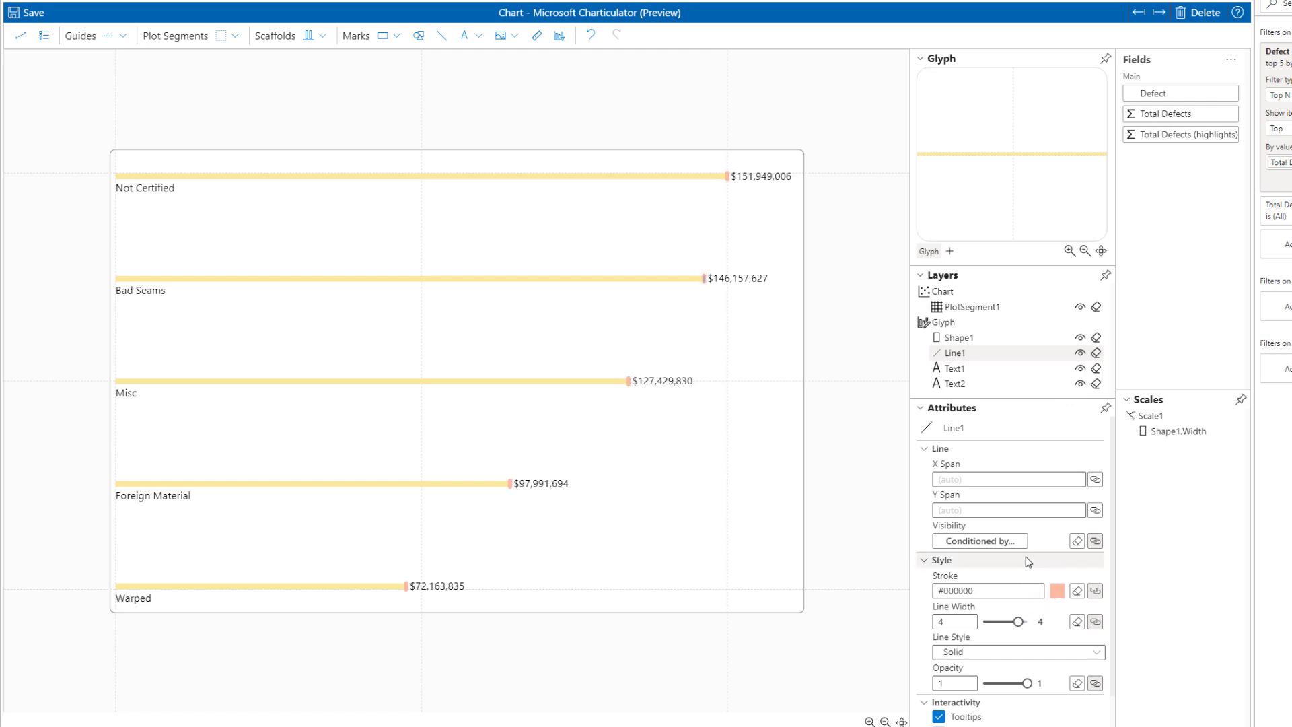
Step: Colour the Text1 category labels and Text2 dollar labels light grey
{"action": "scroll", "coordinate": [1016, 616], "scroll_direction": "down", "scroll_amount": 2}
{"action": "left_click", "coordinate": [956, 368]}
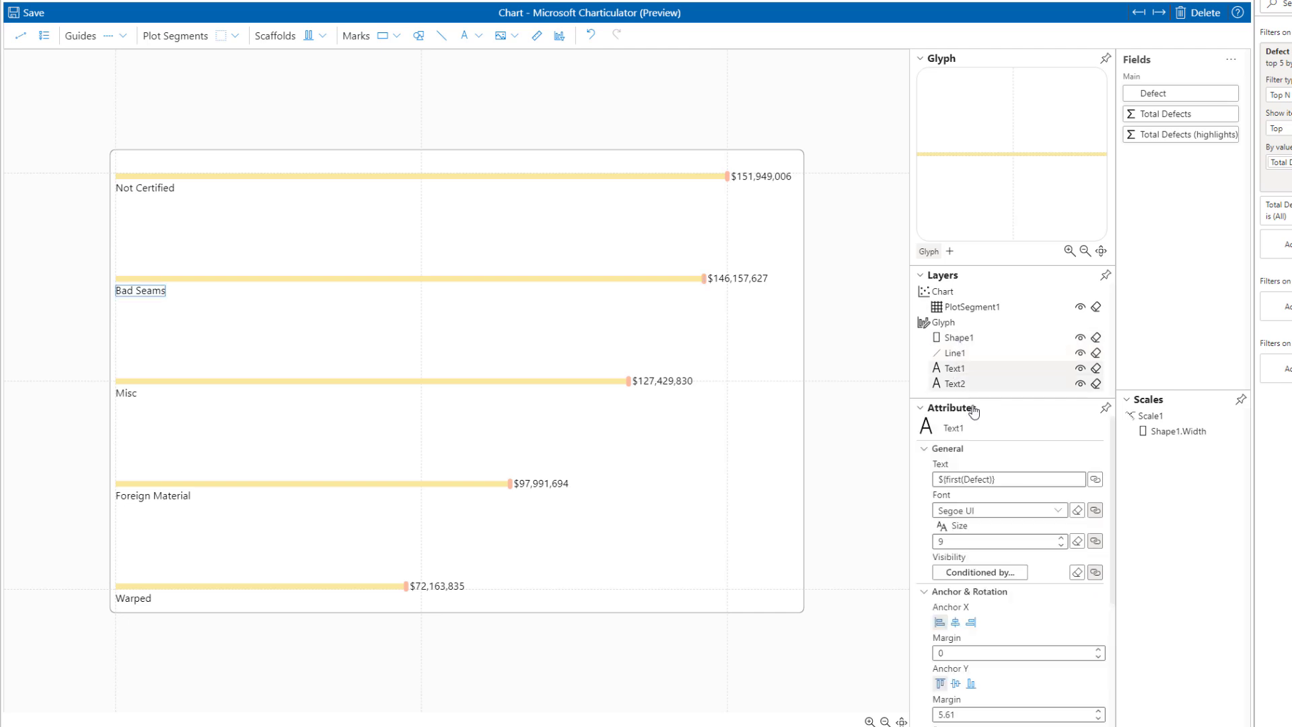
{"action": "scroll", "coordinate": [1045, 555], "scroll_direction": "down", "scroll_amount": 3}
{"action": "scroll", "coordinate": [1045, 555], "scroll_direction": "up", "scroll_amount": 3}
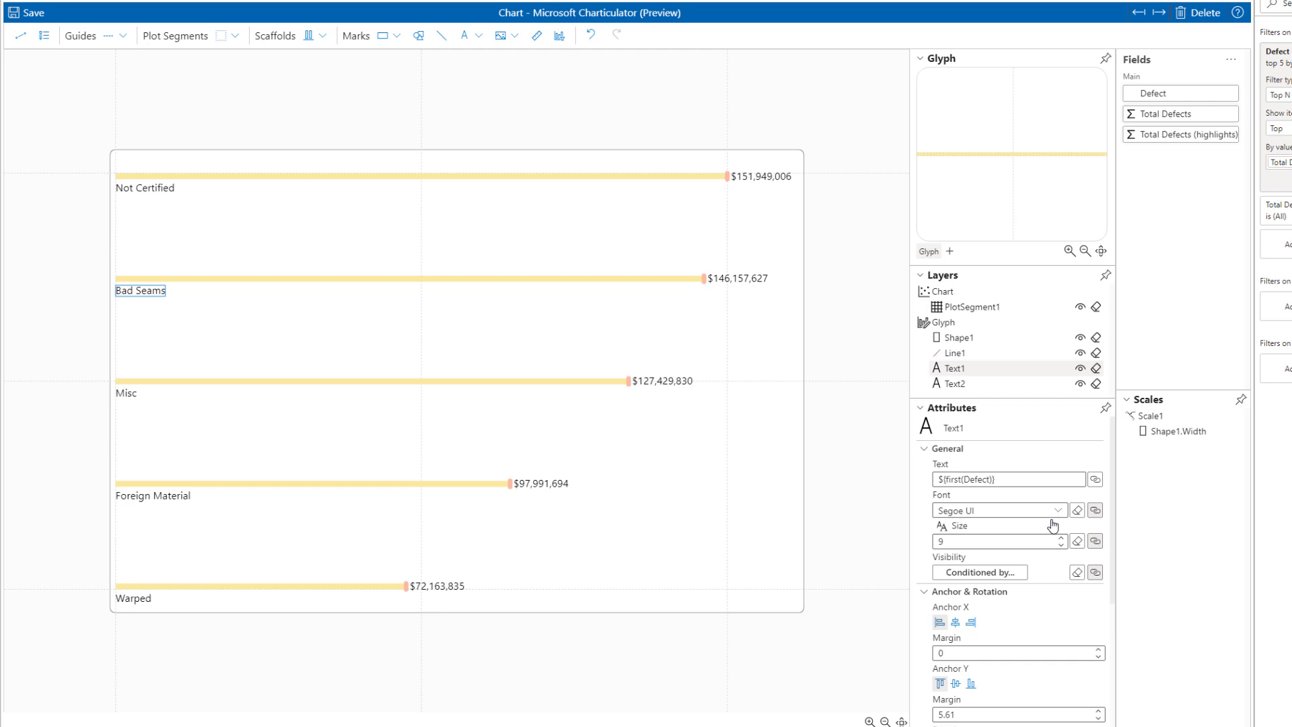
{"action": "scroll", "coordinate": [1074, 572], "scroll_direction": "down", "scroll_amount": 5}
{"action": "left_click", "coordinate": [1058, 666]}
{"action": "left_click", "coordinate": [949, 622]}
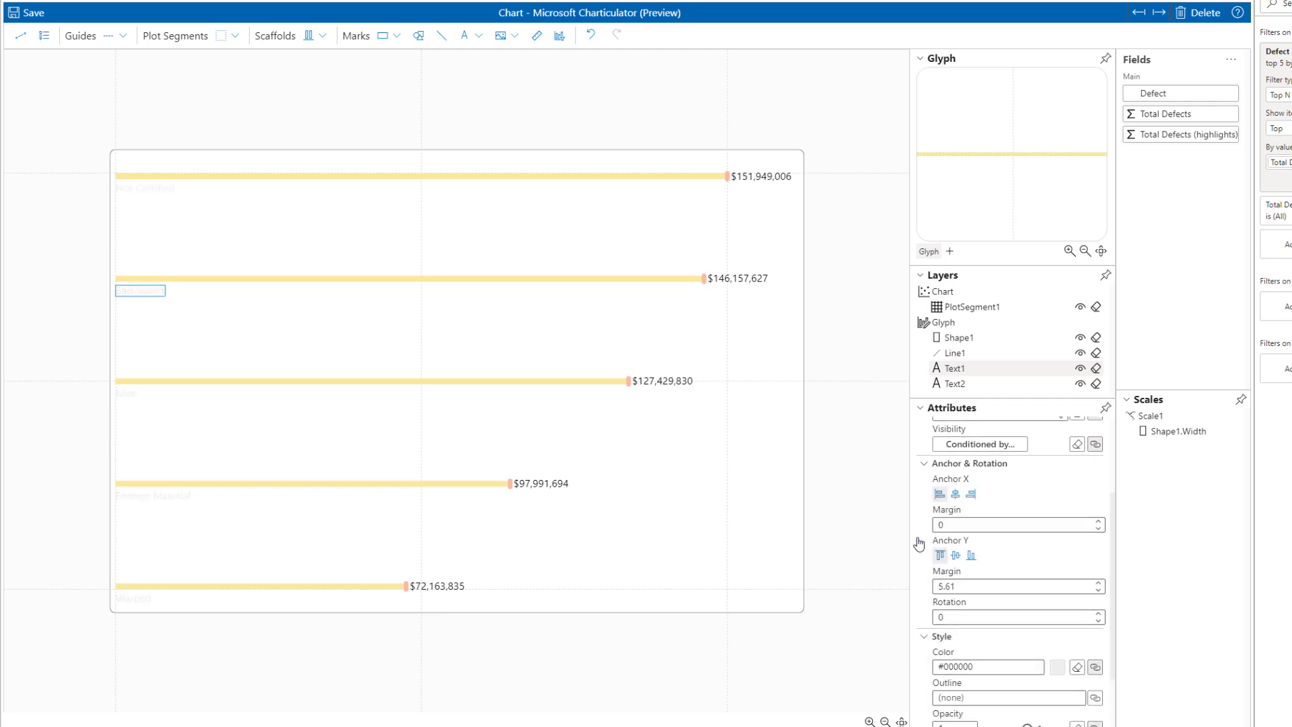
{"action": "left_click", "coordinate": [968, 385]}
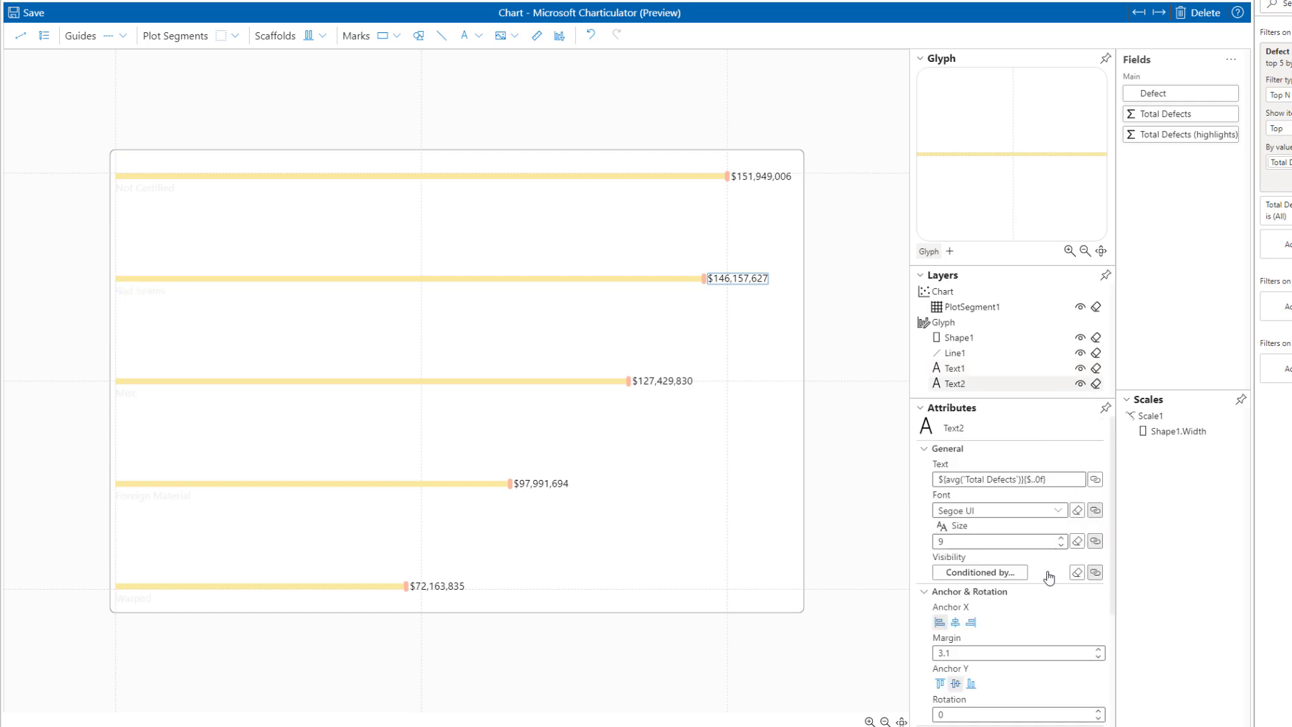
{"action": "scroll", "coordinate": [1050, 574], "scroll_direction": "down", "scroll_amount": 2}
{"action": "left_click", "coordinate": [1057, 636]}
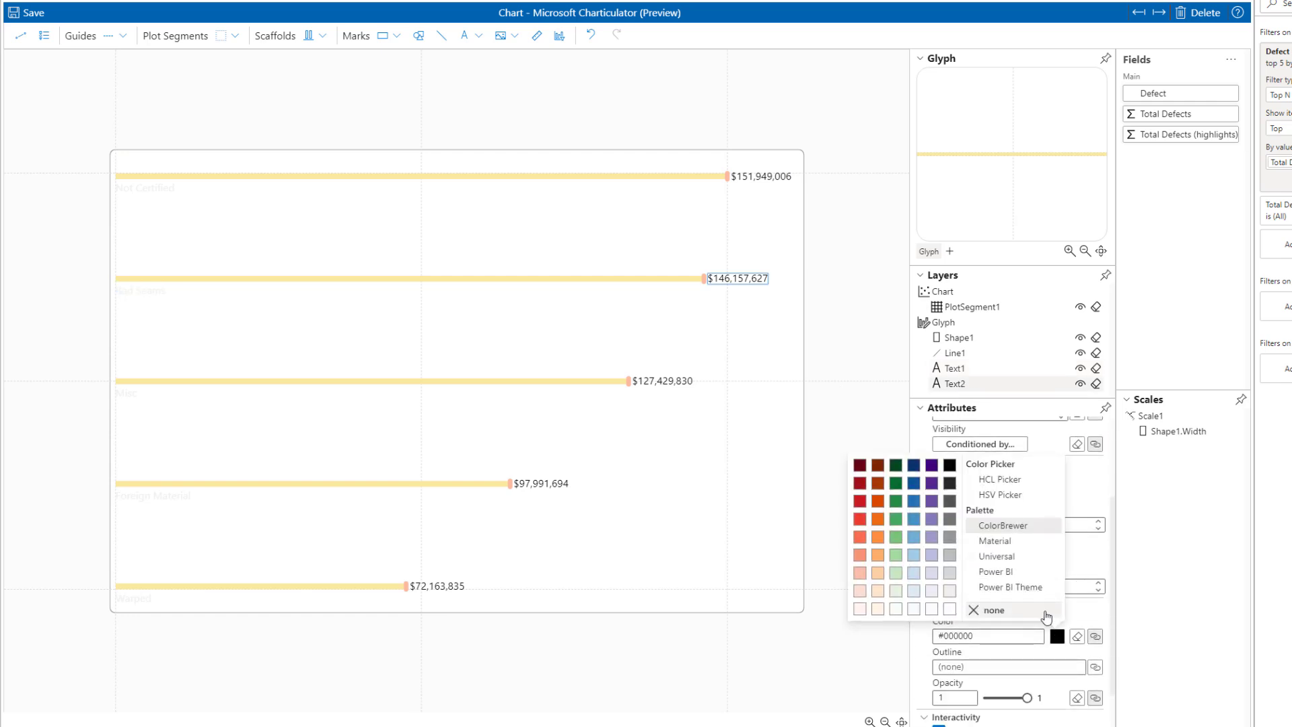
{"action": "left_click", "coordinate": [950, 592]}
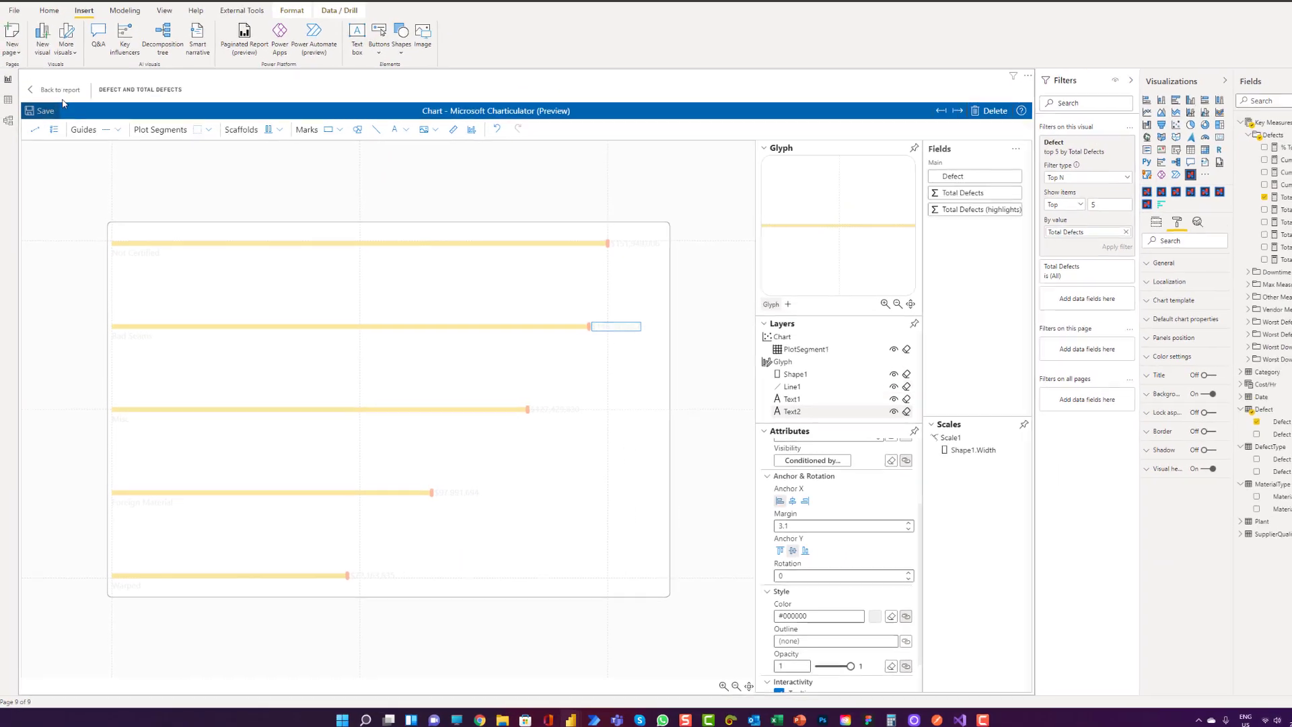
Step: Return to the report, turn off the visual's Background, and fit it inside its black card
{"action": "left_click", "coordinate": [59, 91]}
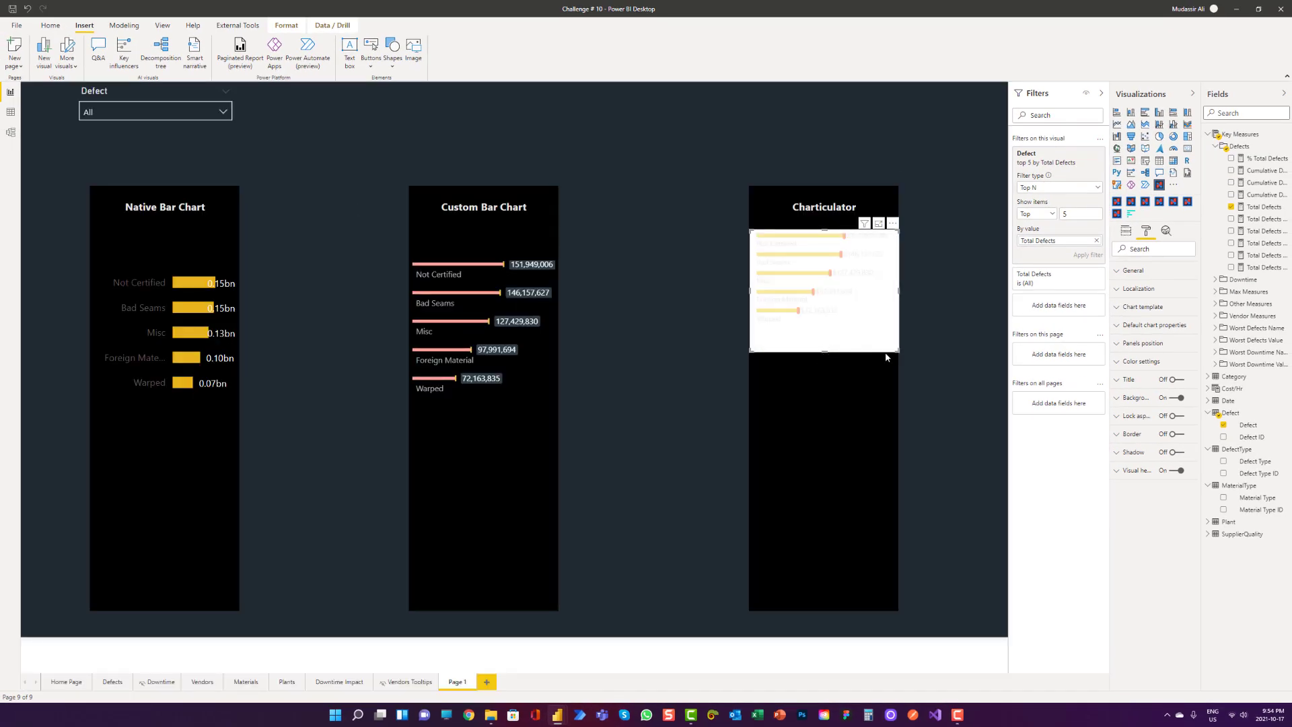
{"action": "left_click", "coordinate": [1171, 403]}
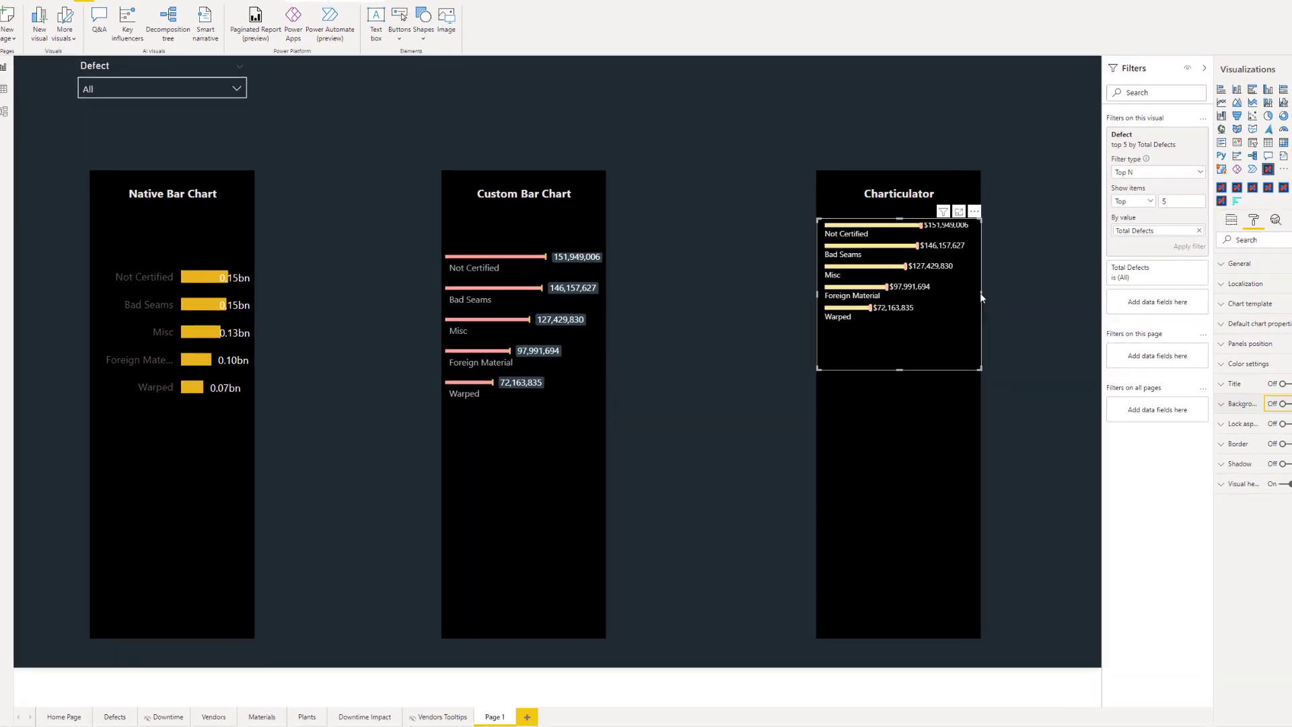
{"action": "left_click_drag", "start_coordinate": [980, 292], "coordinate": [996, 295]}
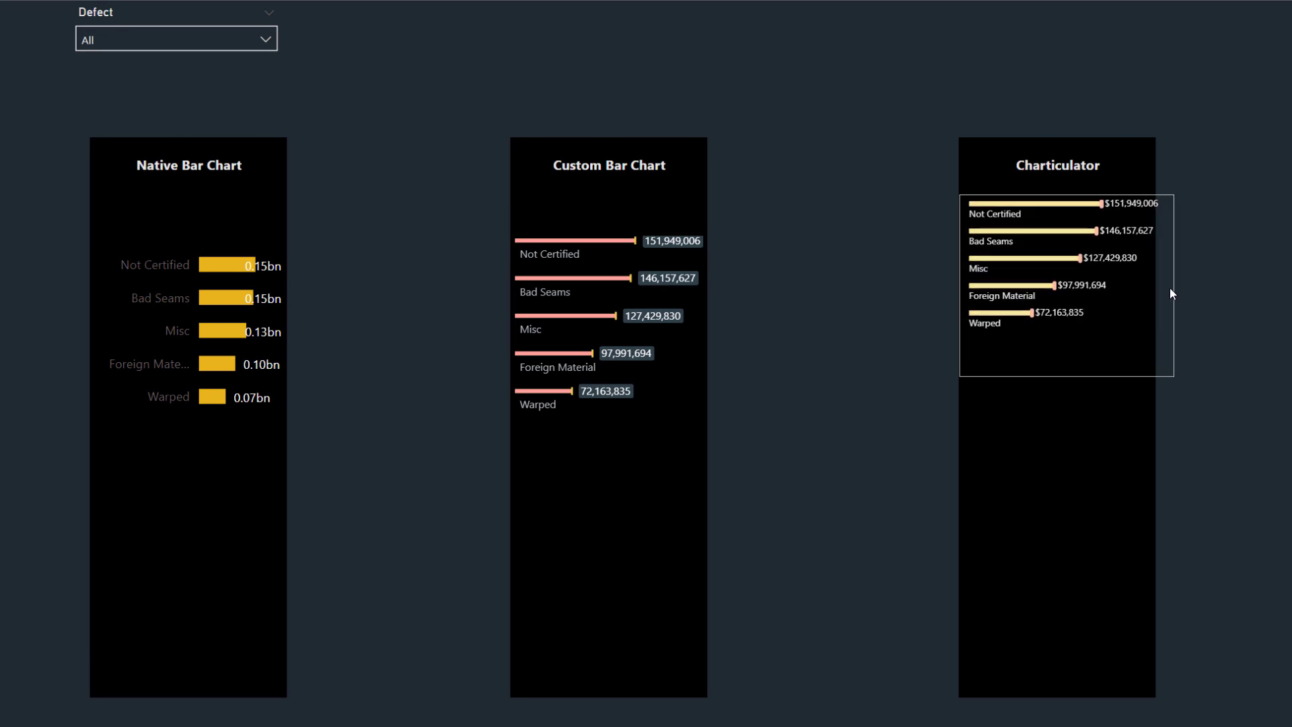
{"action": "left_click_drag", "start_coordinate": [1171, 293], "coordinate": [1165, 294]}
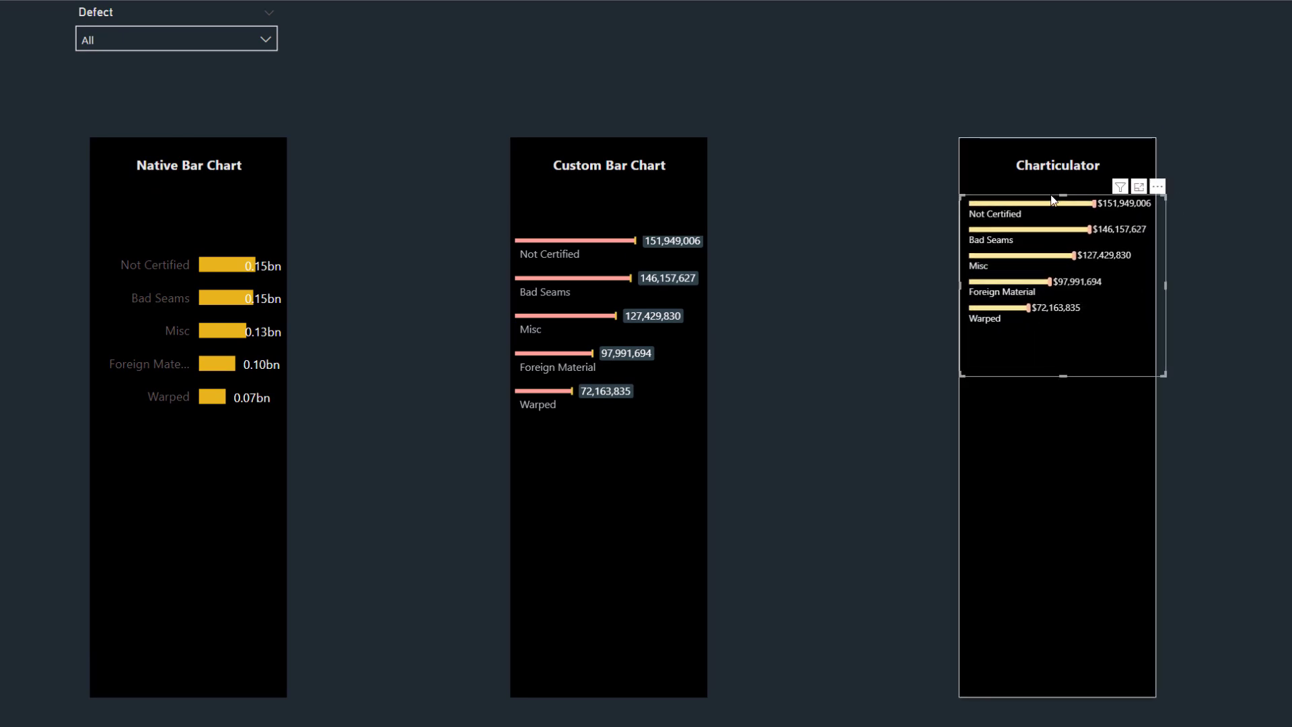
{"action": "left_click_drag", "start_coordinate": [1047, 201], "coordinate": [1050, 232]}
{"action": "left_click", "coordinate": [895, 274]}
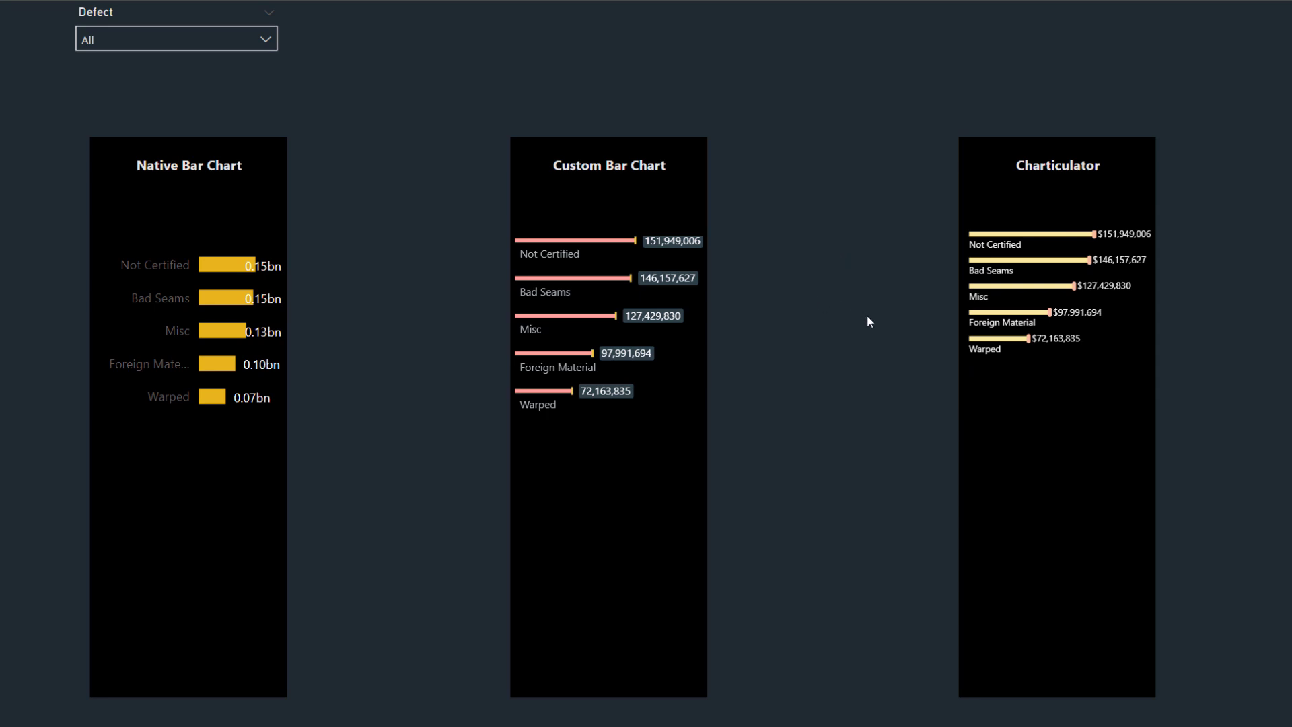
{"action": "left_click", "coordinate": [267, 41]}
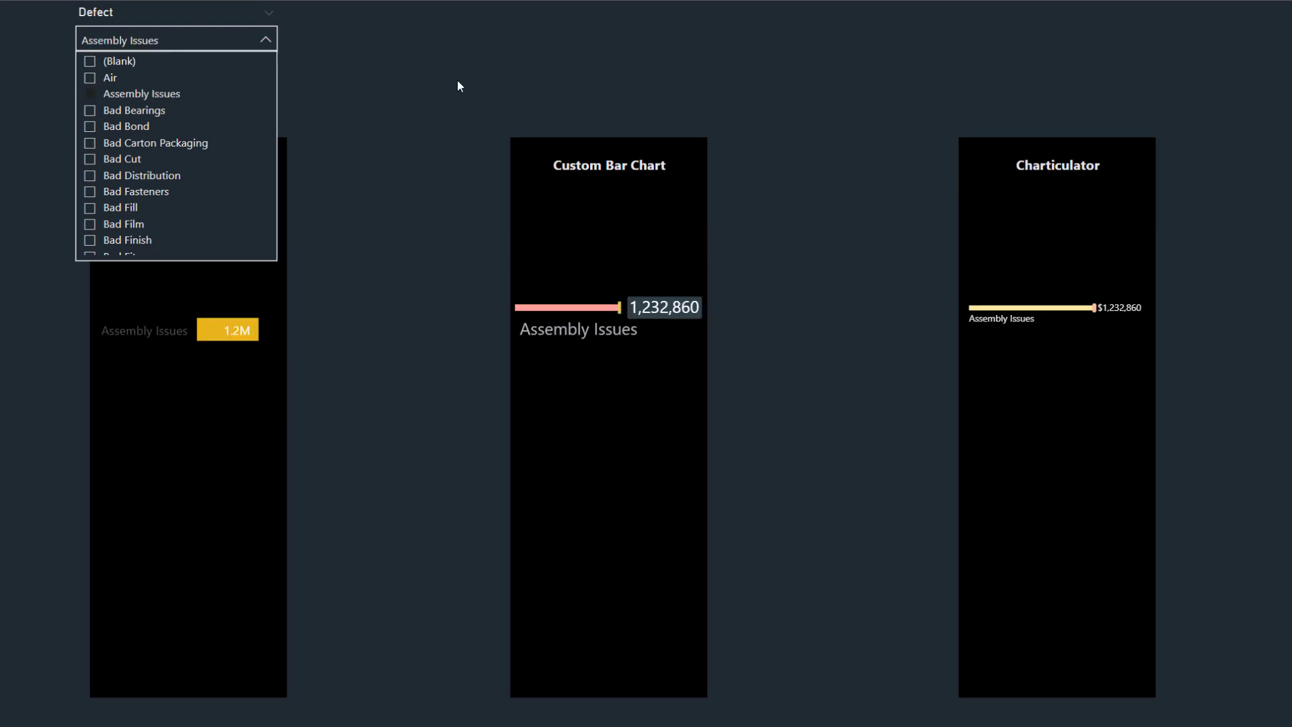
{"action": "left_click", "coordinate": [837, 341]}
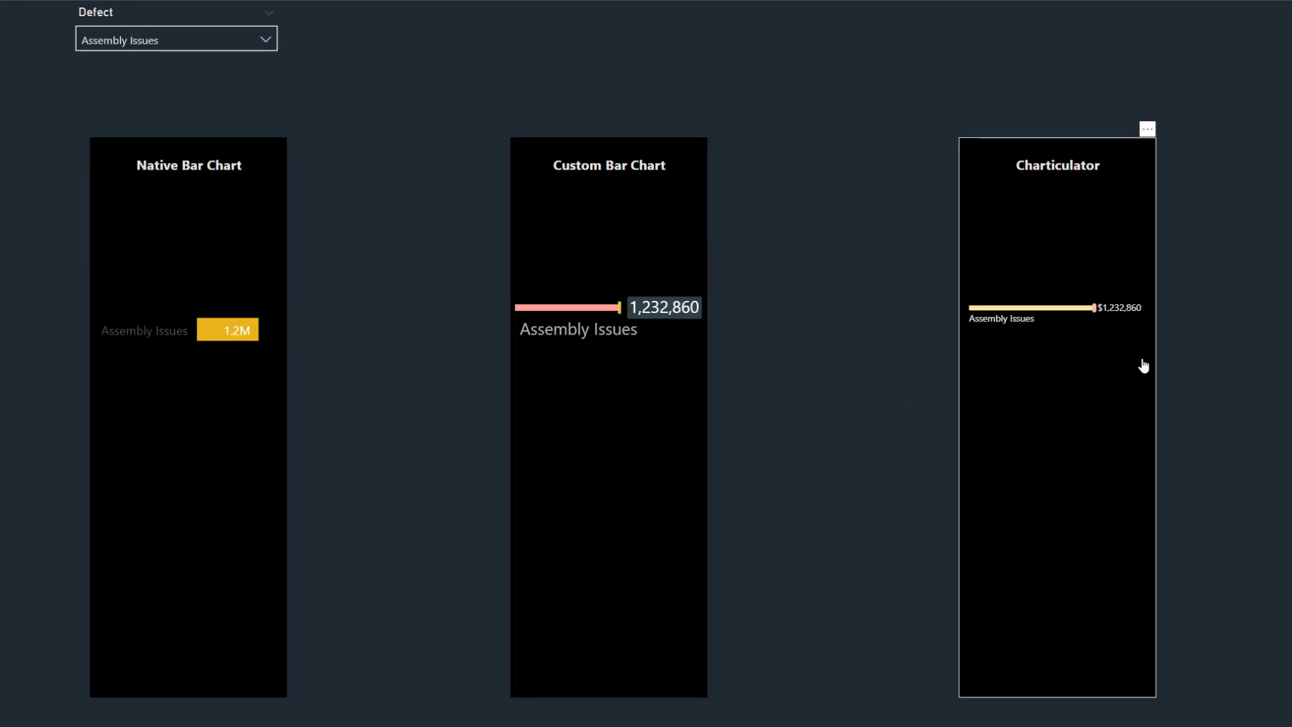
{"action": "mouse_move", "coordinate": [1045, 337]}
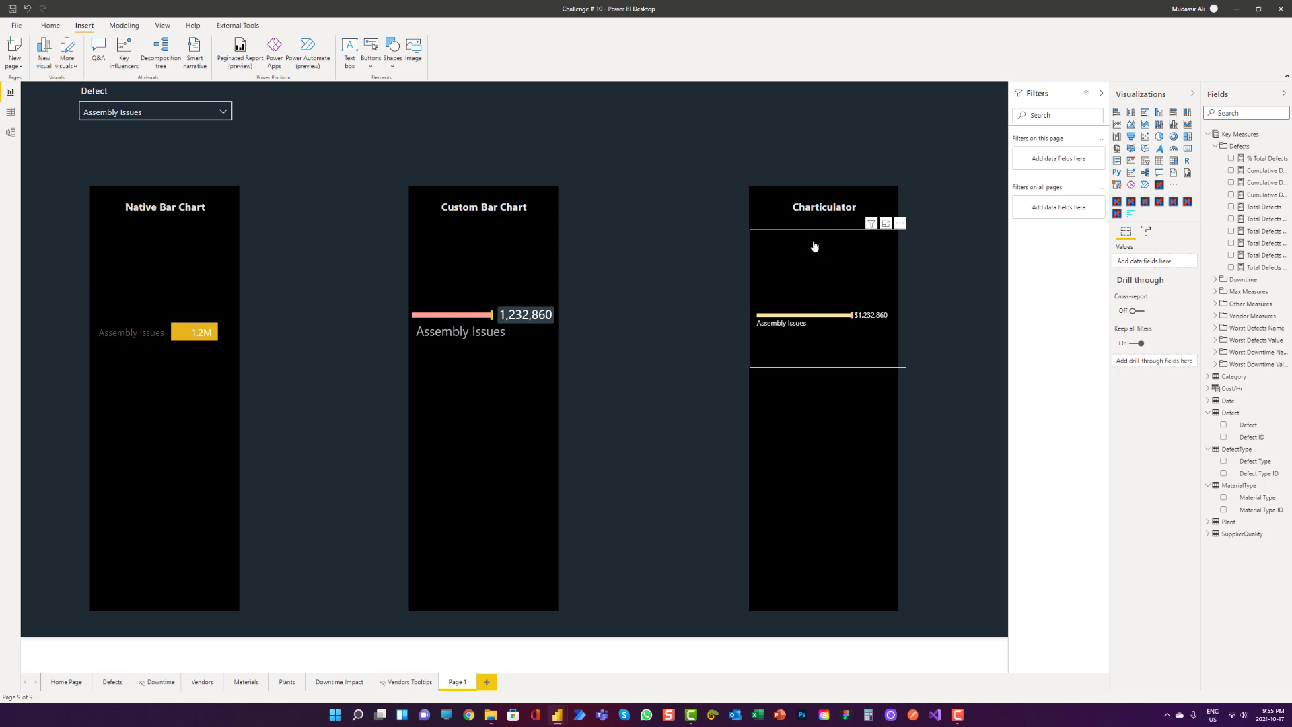
{"action": "left_click", "coordinate": [221, 111]}
{"action": "left_click", "coordinate": [138, 191]}
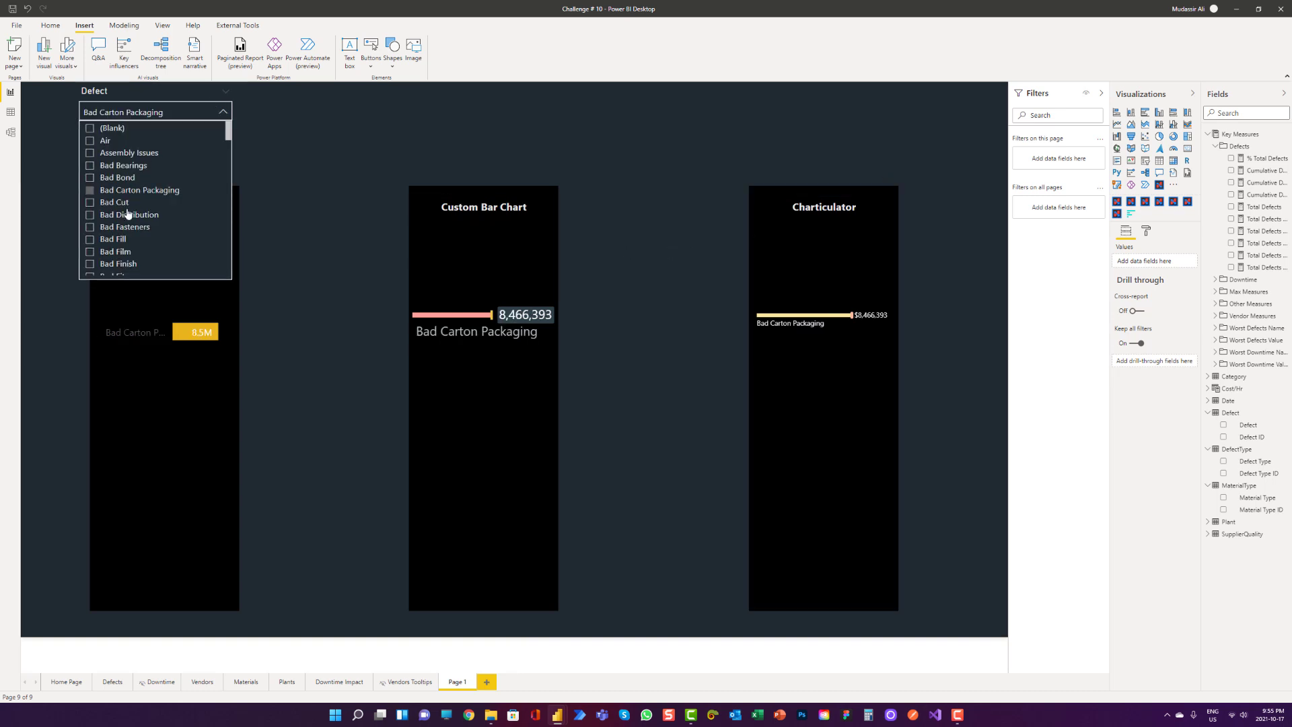
{"action": "left_click", "coordinate": [125, 227]}
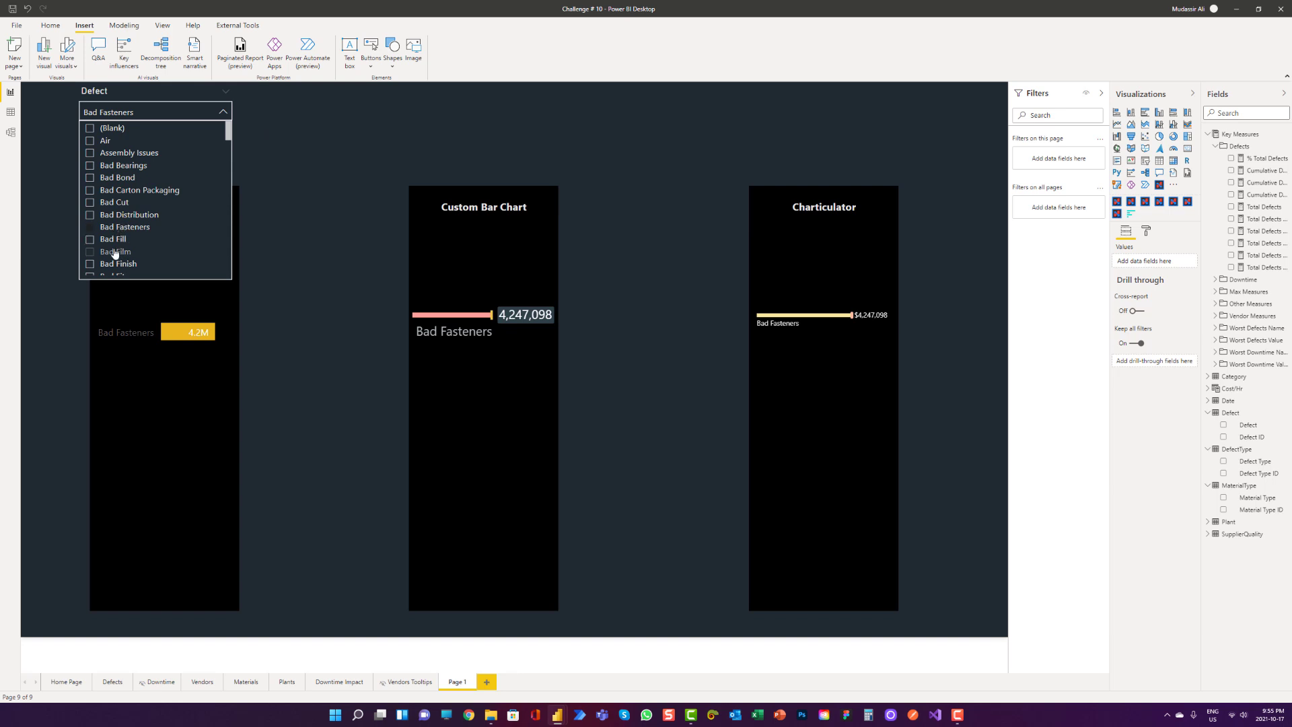
{"action": "left_click", "coordinate": [111, 240]}
{"action": "left_click", "coordinate": [114, 252]}
{"action": "left_click", "coordinate": [115, 264]}
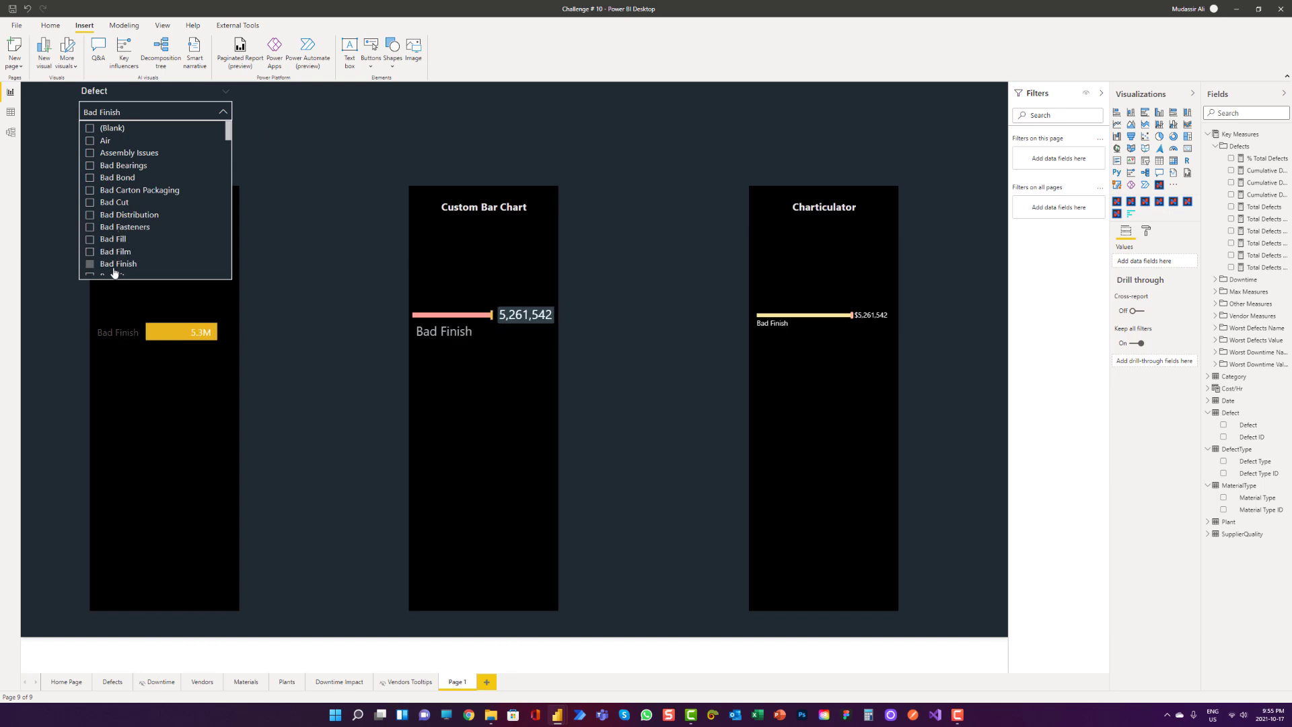
{"action": "left_click", "coordinate": [186, 274]}
{"action": "left_click", "coordinate": [319, 294]}
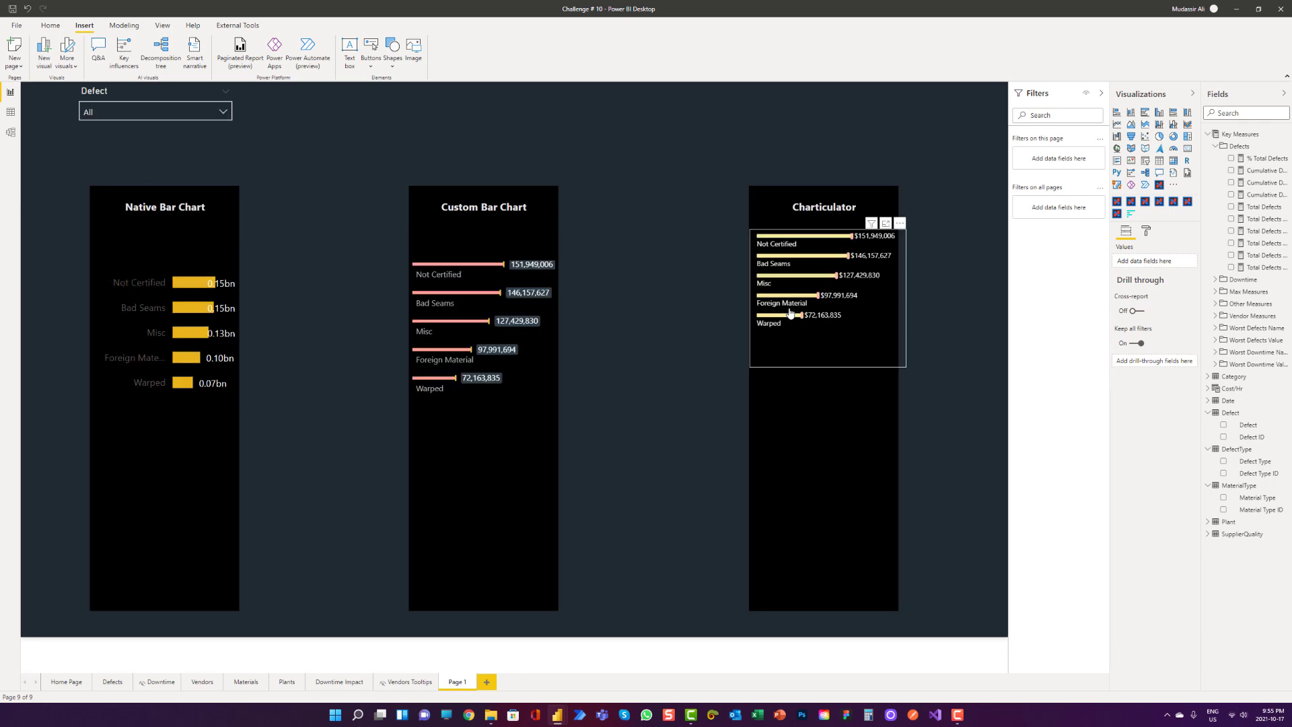